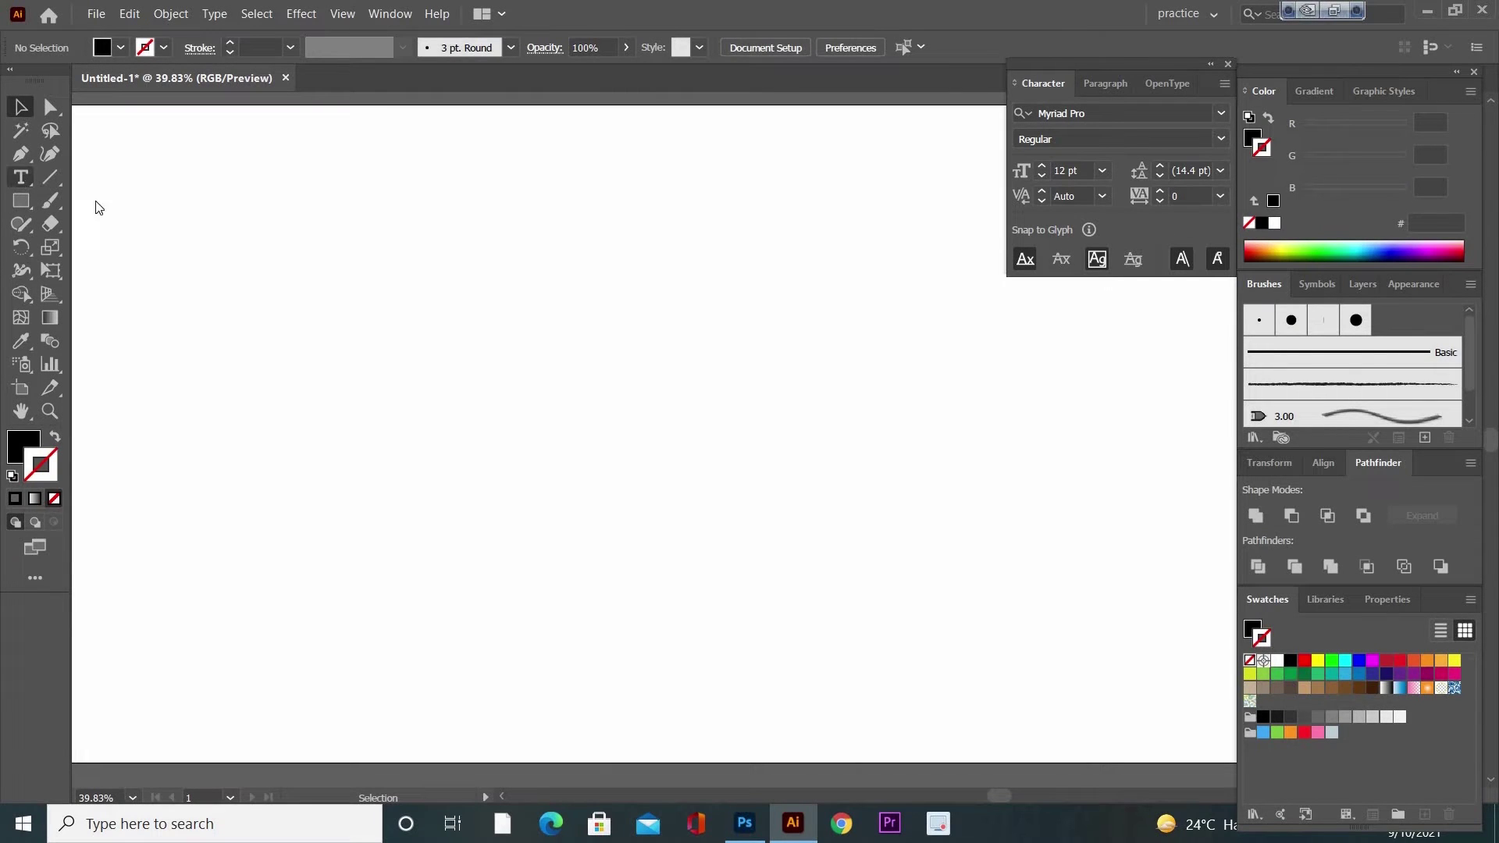
Add the text 'AK' as a new text object on the left of the artboard.
{"action": "key", "text": "t"}
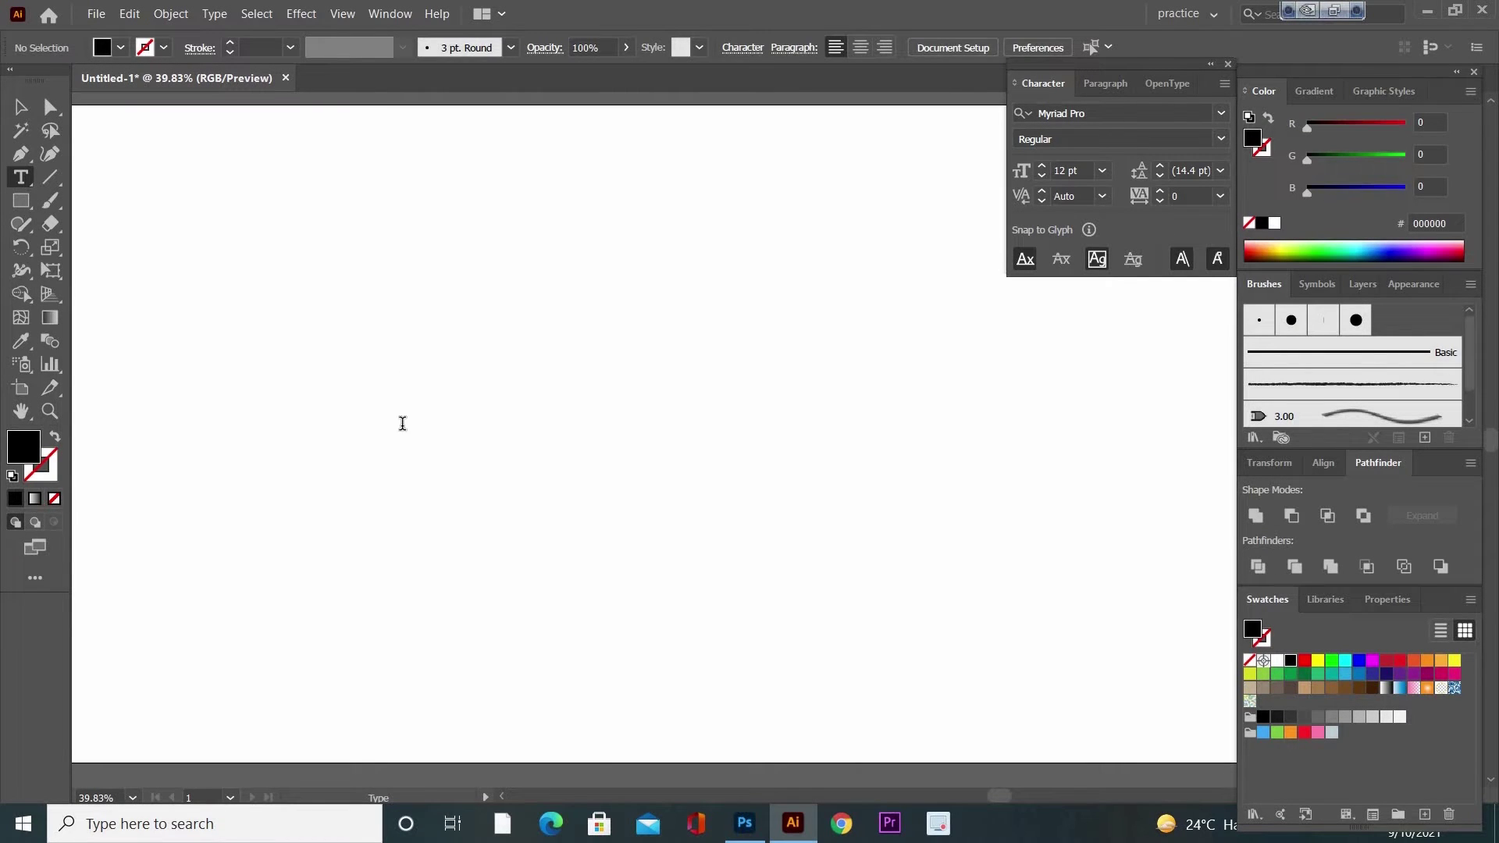
{"action": "left_click", "coordinate": [403, 423]}
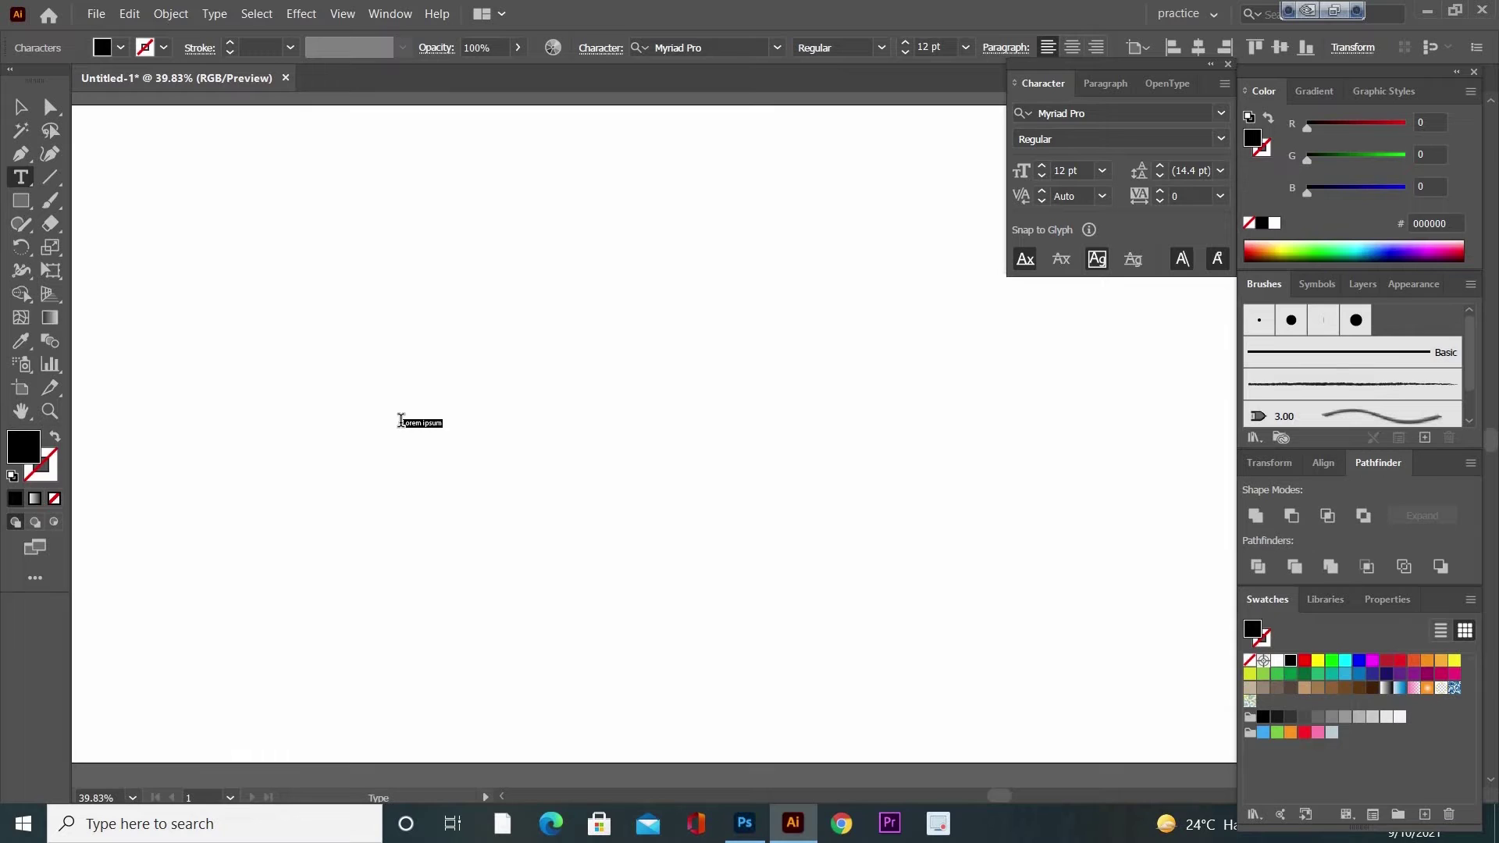
{"action": "type", "text": "m"}
Set AK to Myriad Pro Bold at 72 pt, then scale it up to about 300 pt.
{"action": "left_click", "coordinate": [1222, 141]}
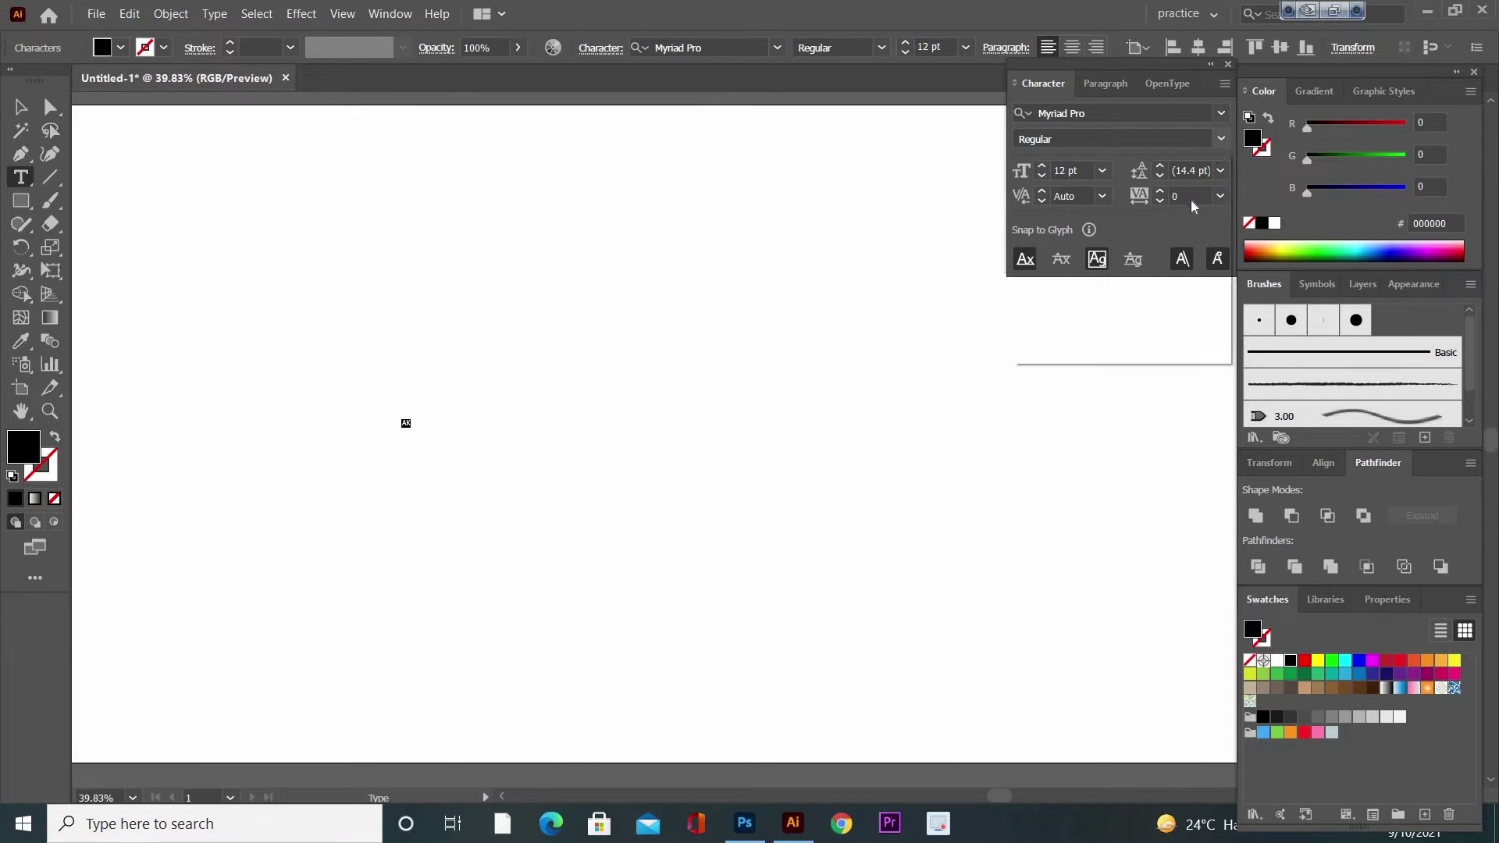
{"action": "left_click", "coordinate": [1064, 334]}
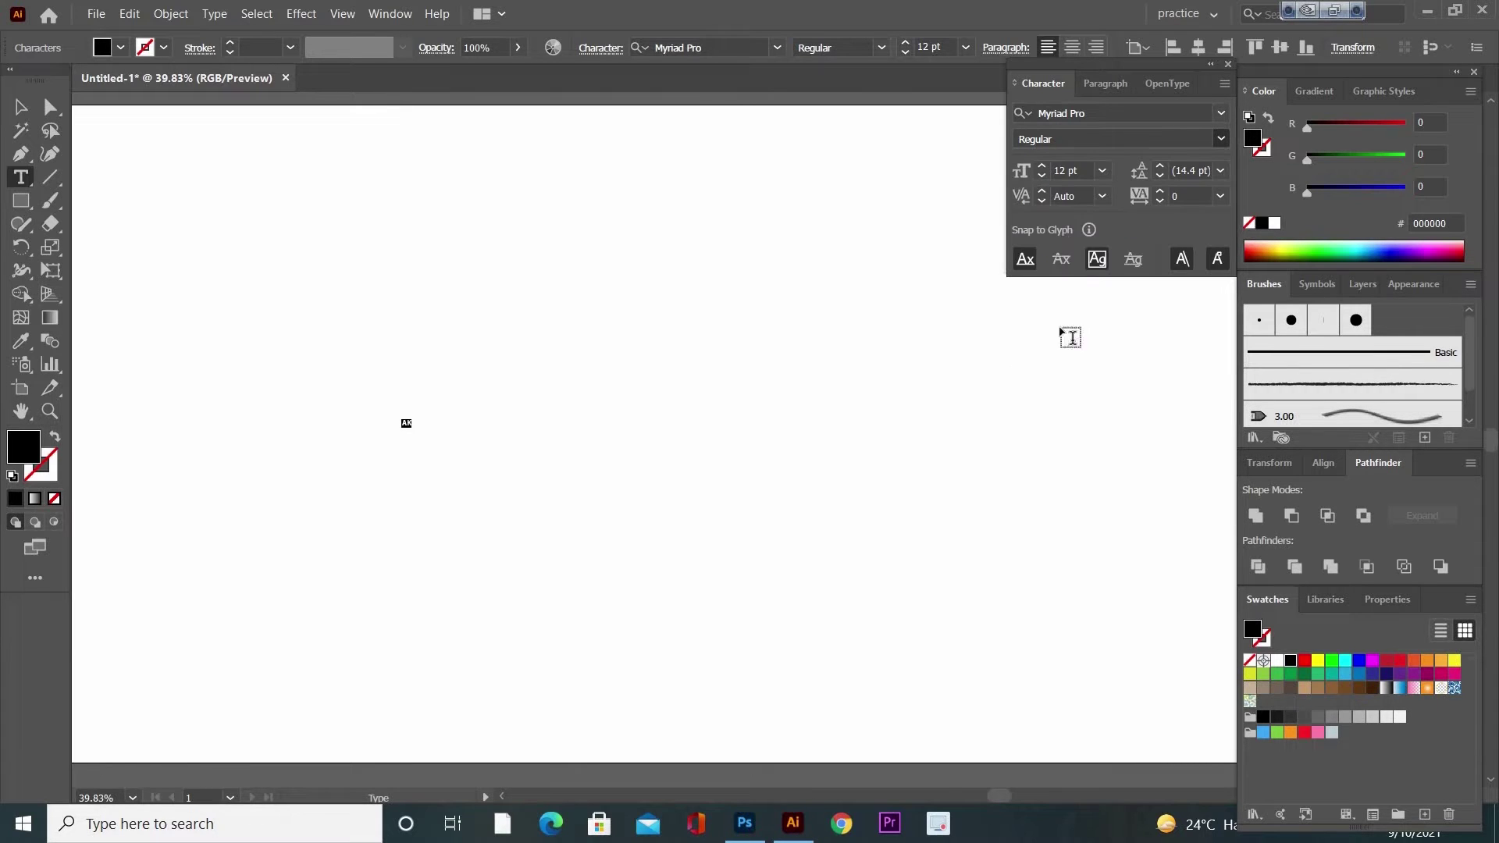
{"action": "left_click", "coordinate": [1103, 172]}
{"action": "left_click", "coordinate": [1133, 520]}
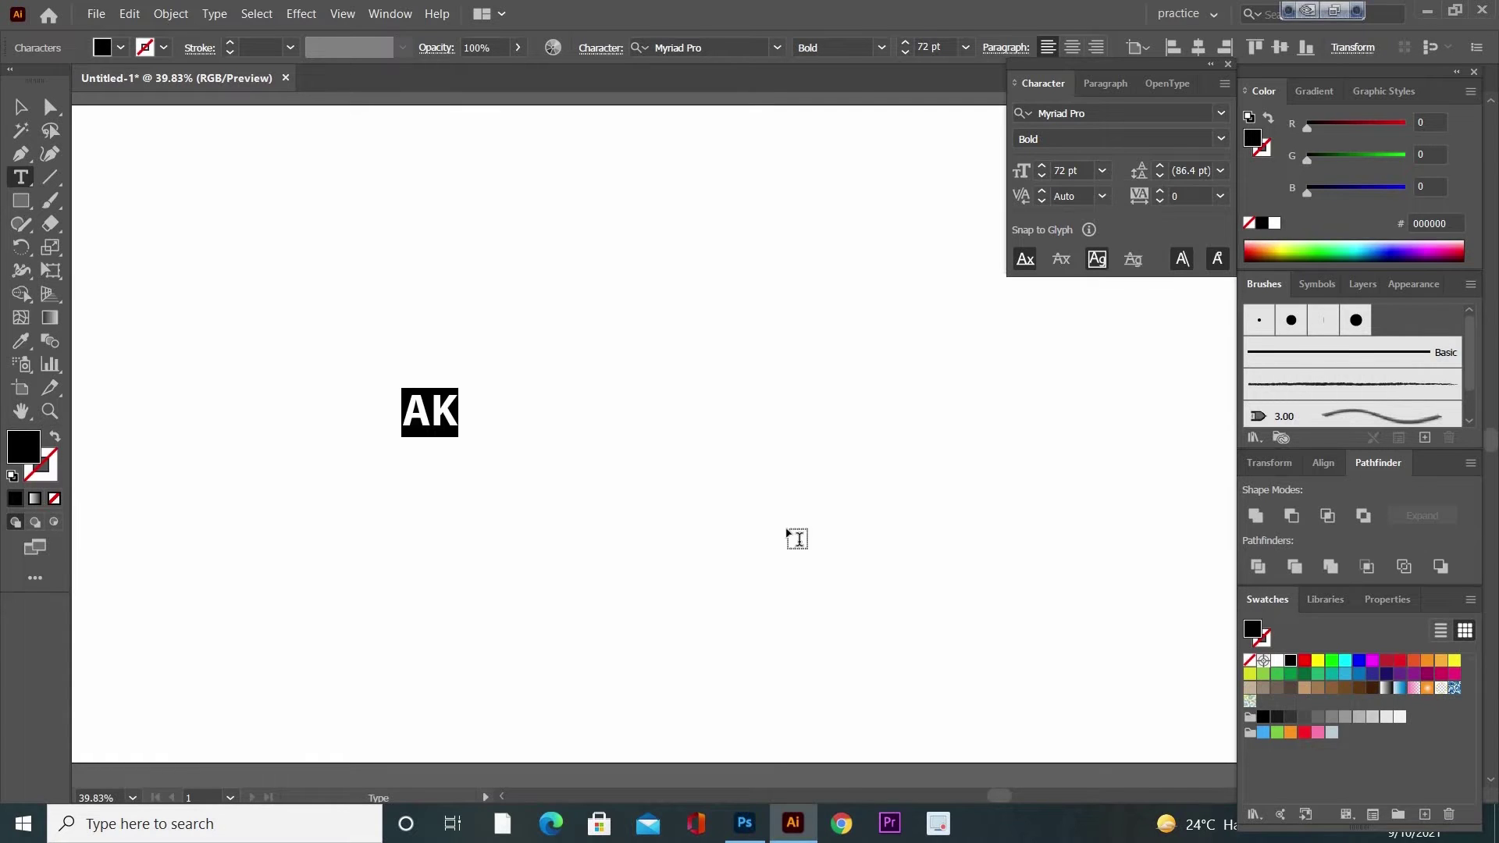
{"action": "left_click", "coordinate": [21, 107]}
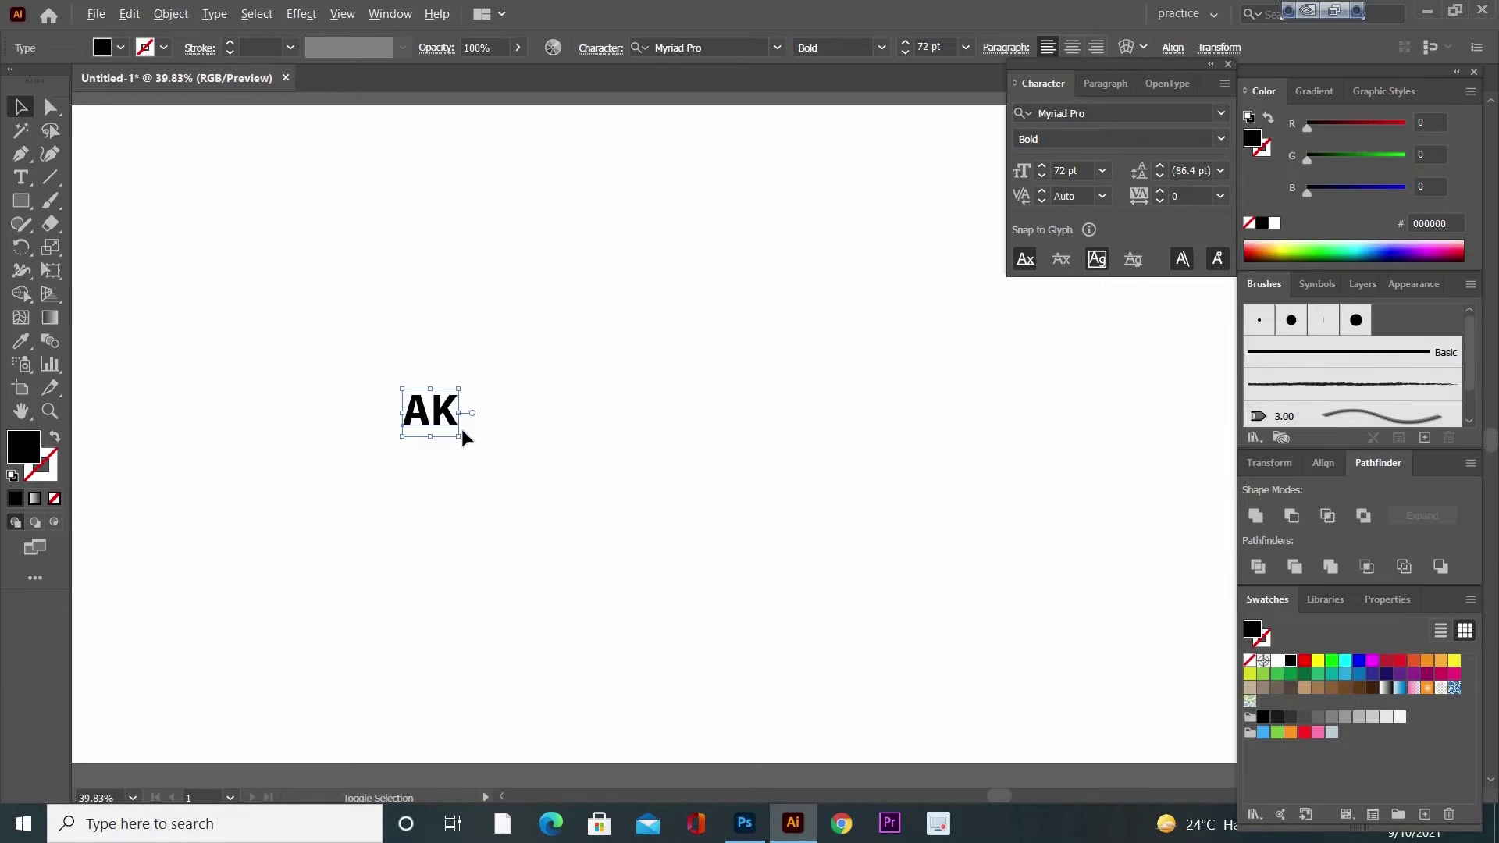
{"action": "left_click_drag", "start_coordinate": [457, 440], "coordinate": [549, 529]}
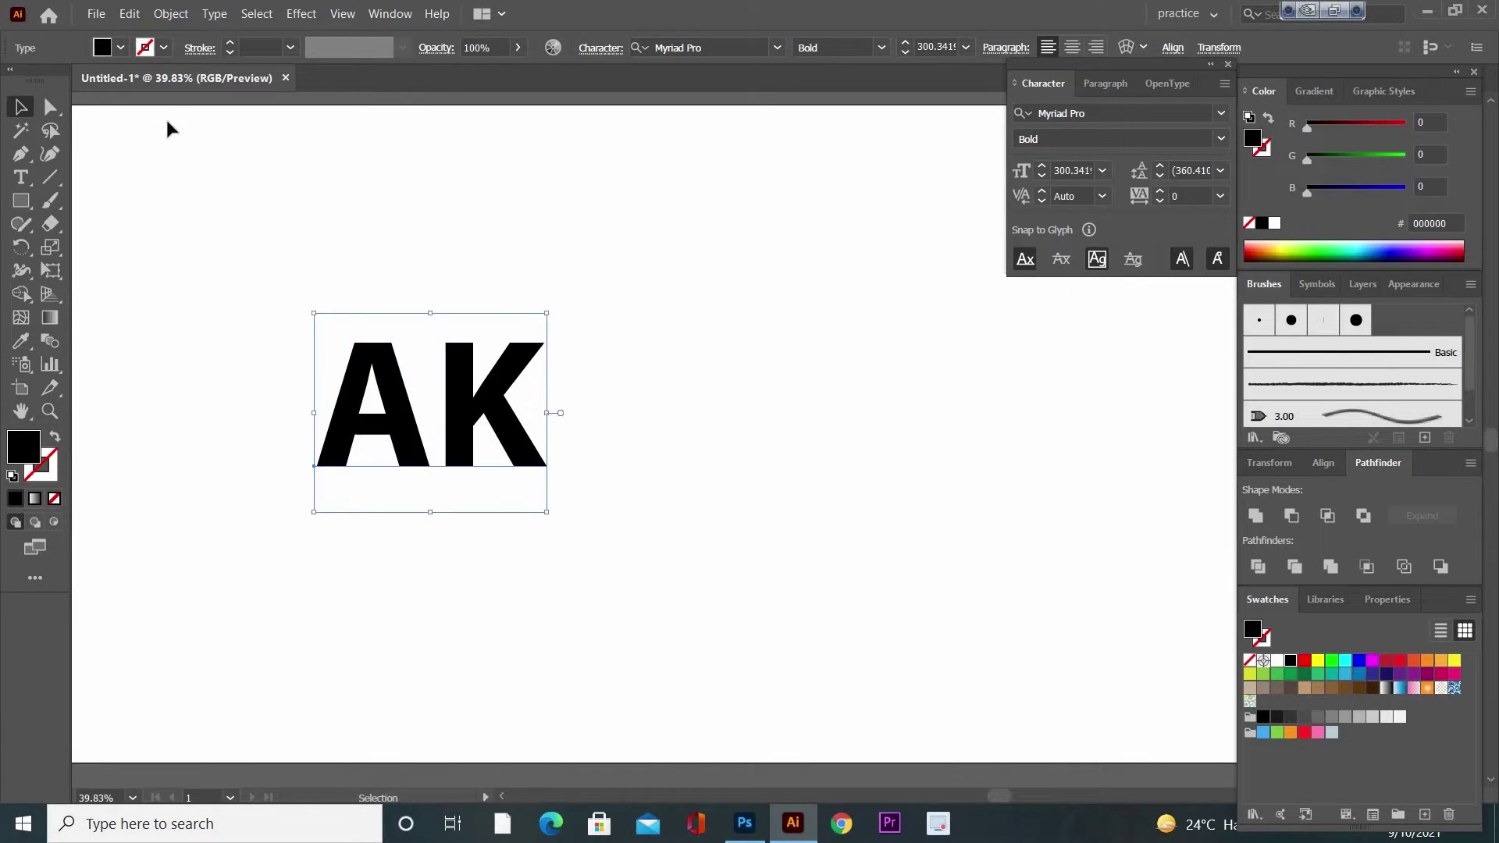
Expand the AK text into outlined shapes with Object > Expand.
{"action": "left_click", "coordinate": [171, 14]}
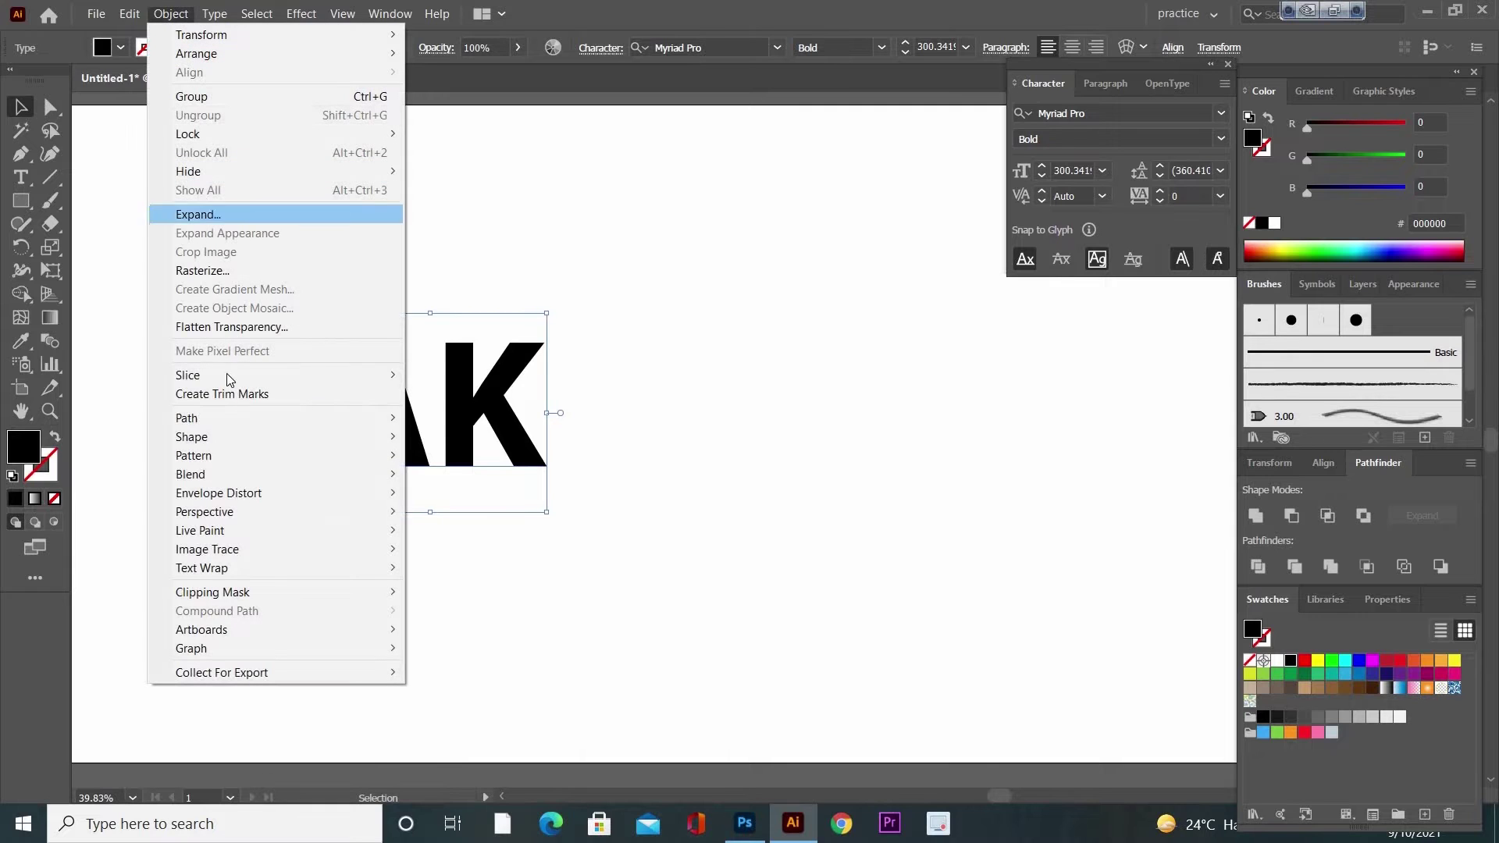
{"action": "mouse_move", "coordinate": [236, 443]}
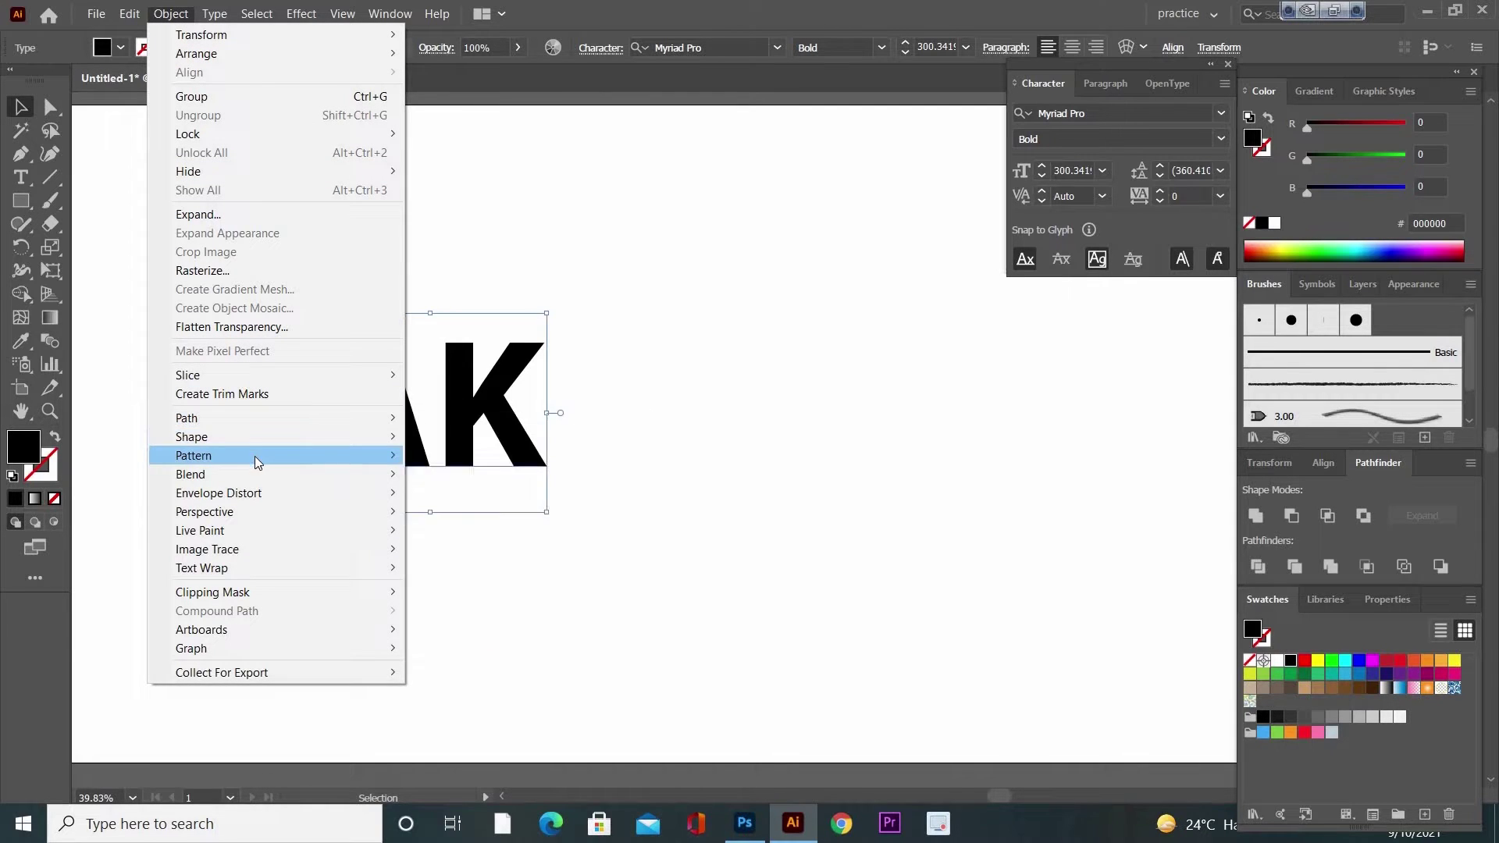
{"action": "left_click", "coordinate": [266, 217]}
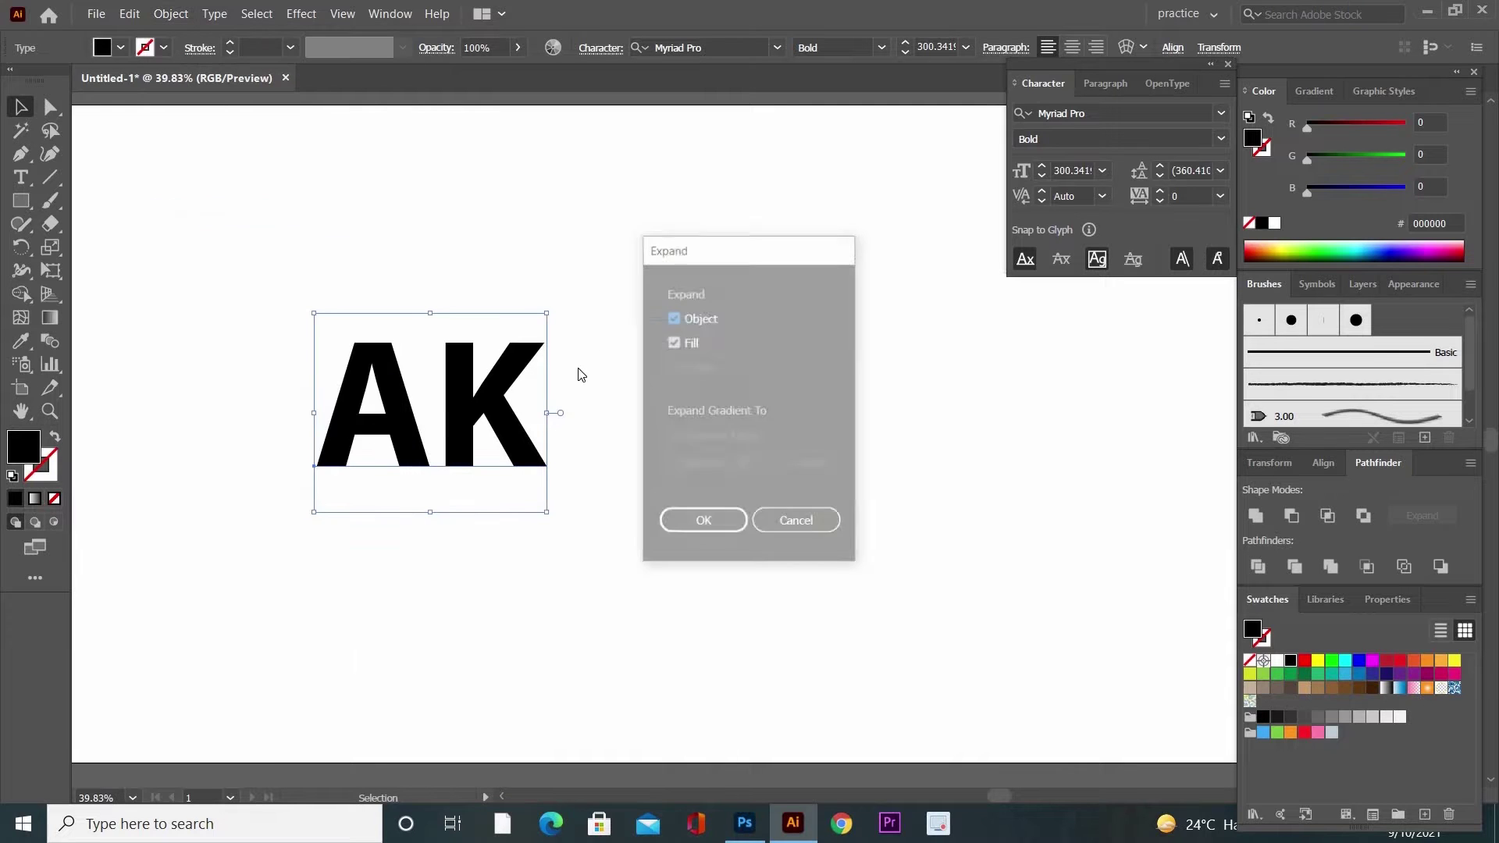
{"action": "key", "text": "Return"}
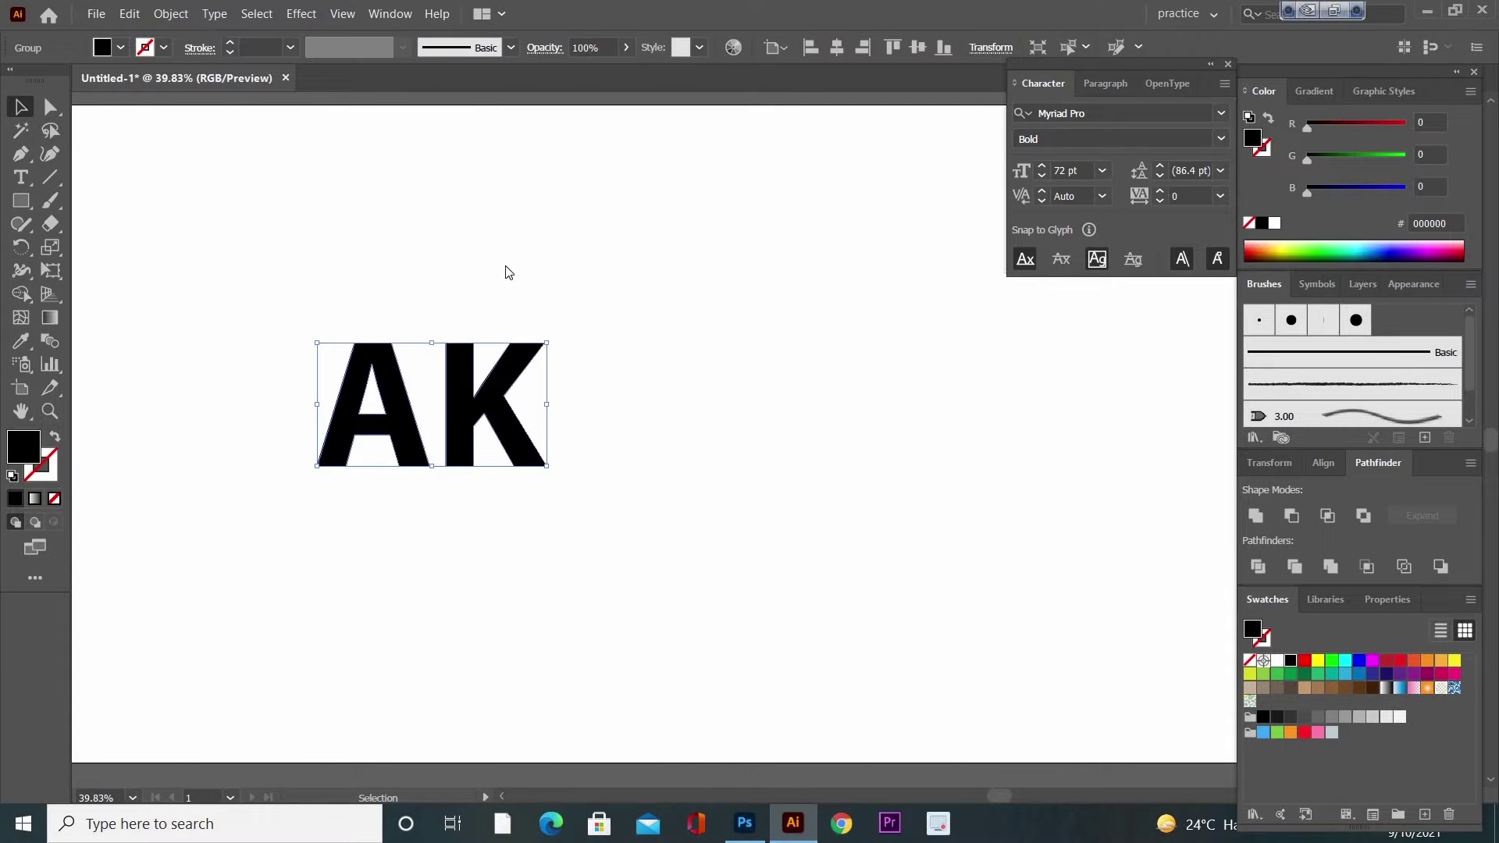
Ungroup the letters and move the K left to overlap the A.
{"action": "right_click", "coordinate": [505, 268]}
{"action": "left_click", "coordinate": [592, 410]}
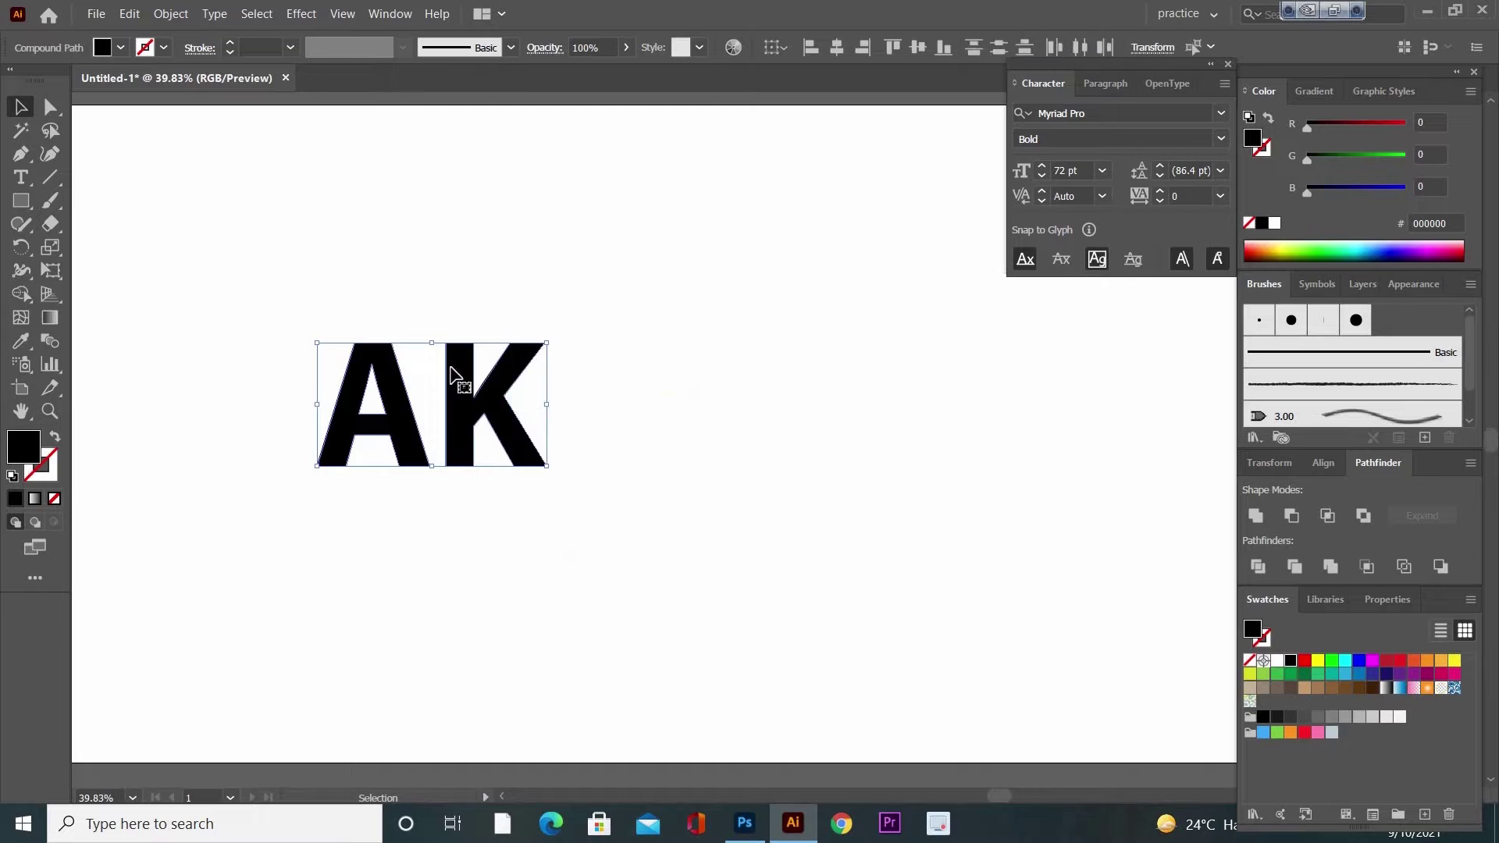
{"action": "left_click", "coordinate": [552, 429]}
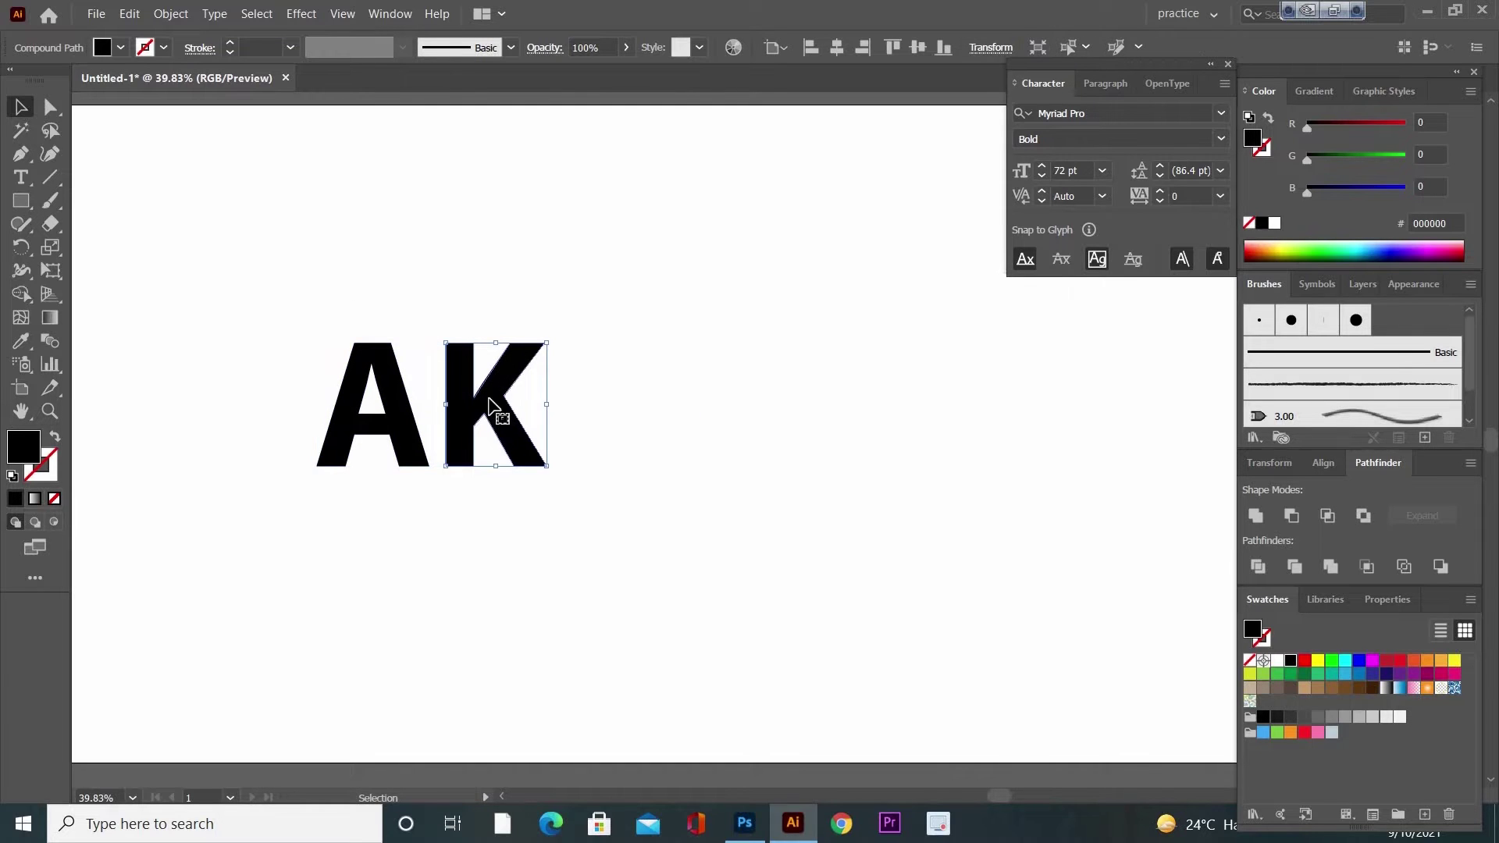
{"action": "left_click_drag", "start_coordinate": [495, 405], "coordinate": [450, 405]}
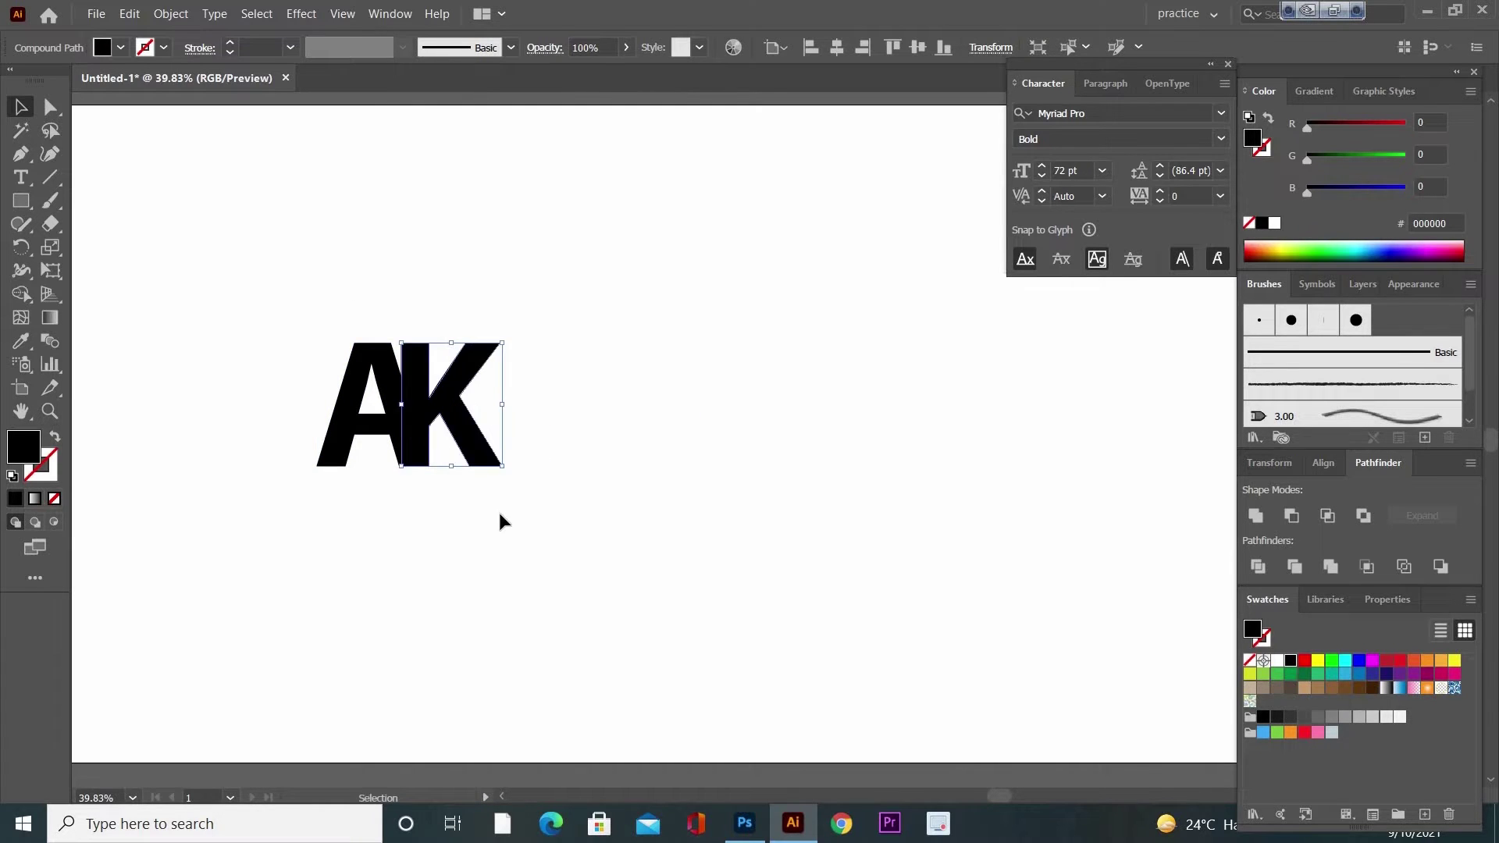
Add an 8 px offset path around the K.
{"action": "left_click", "coordinate": [173, 16]}
{"action": "mouse_move", "coordinate": [349, 419]}
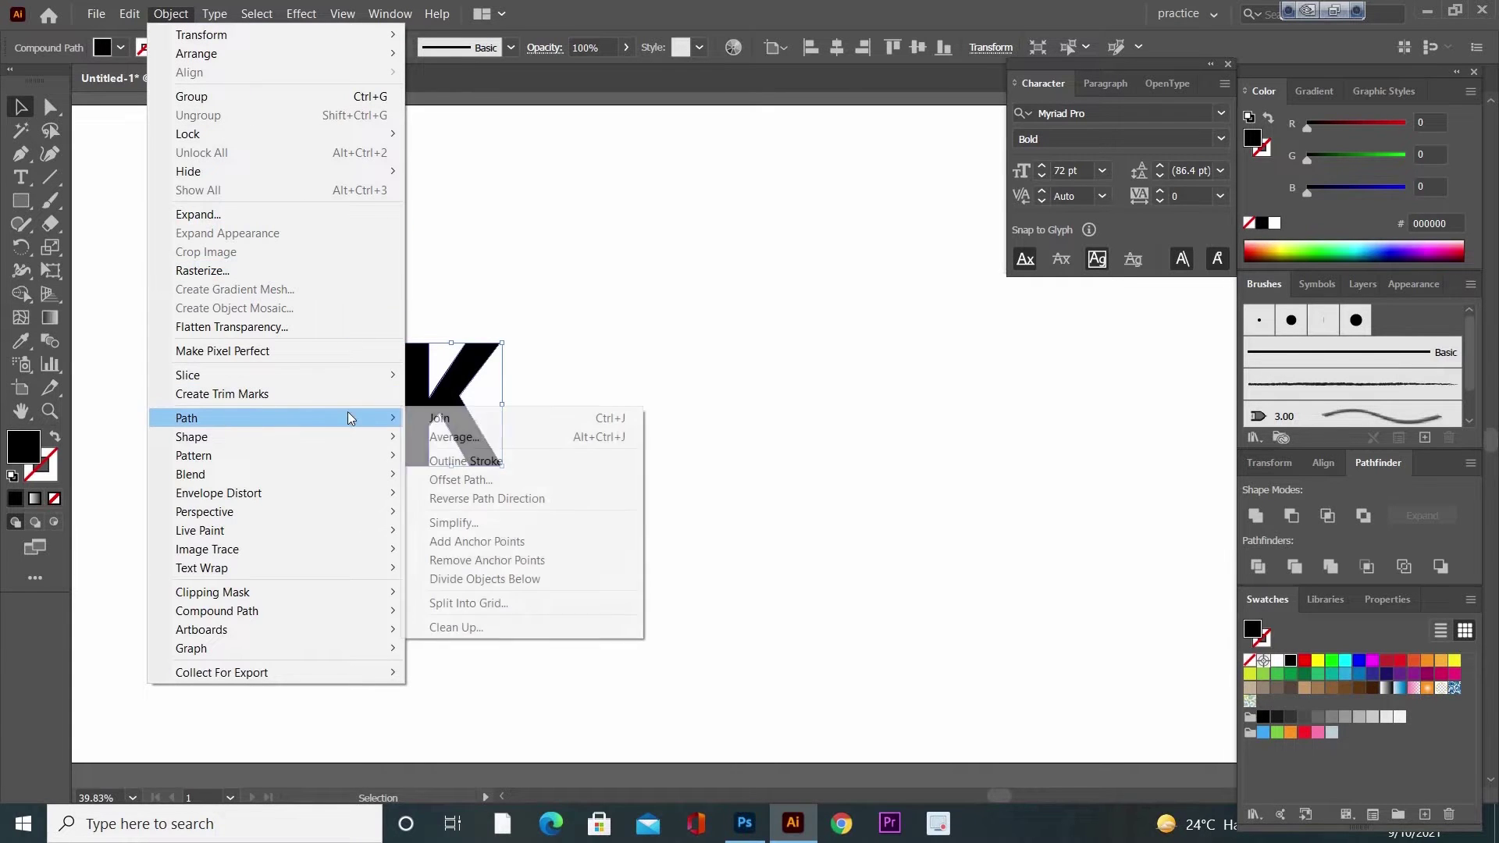
{"action": "left_click", "coordinate": [474, 478]}
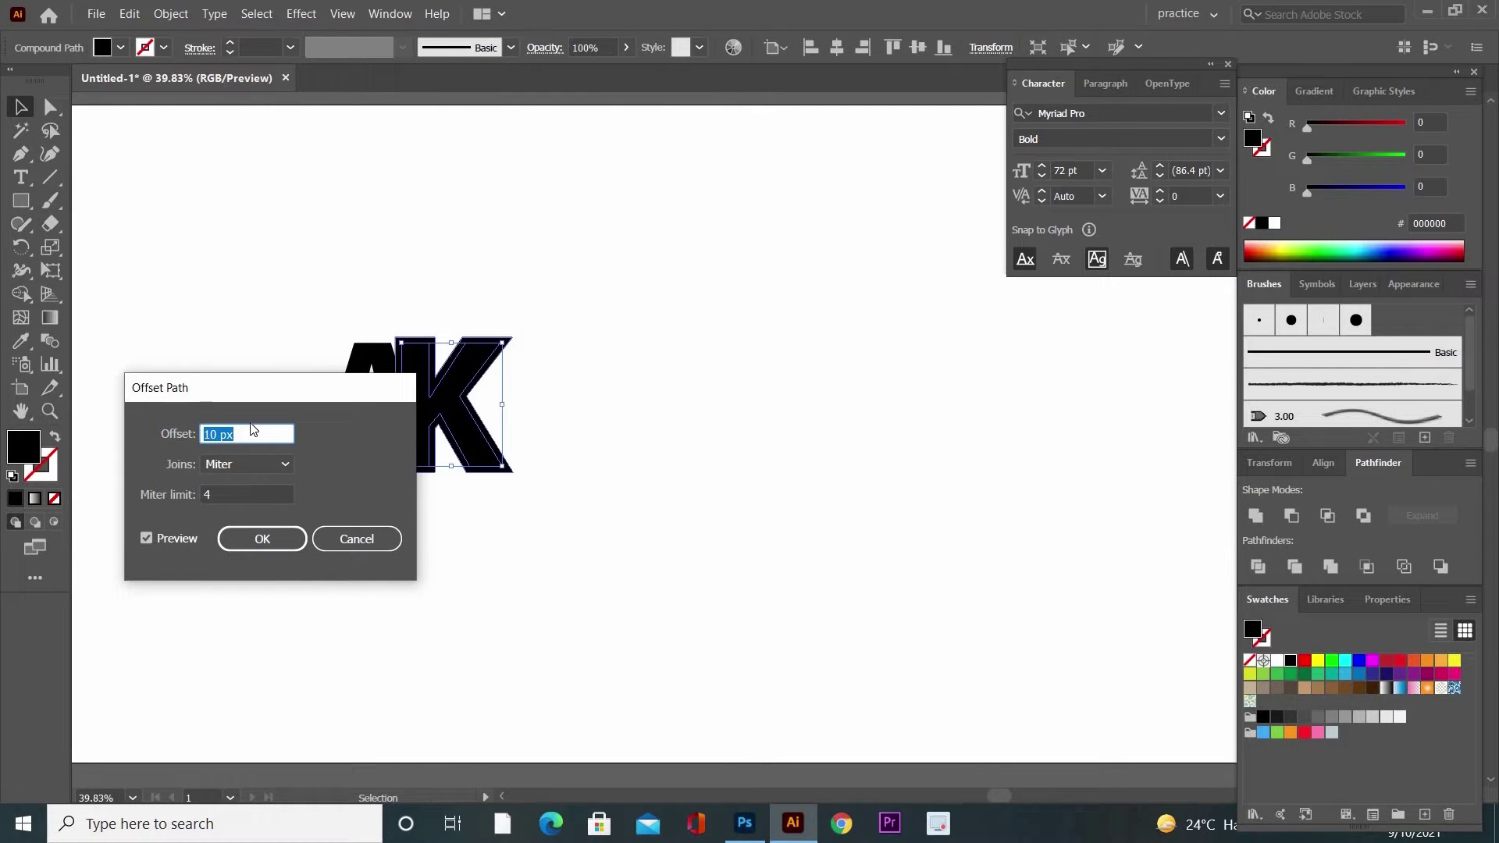
{"action": "key", "text": "Down"}
{"action": "key", "text": "Down"}
{"action": "left_click", "coordinate": [269, 540]}
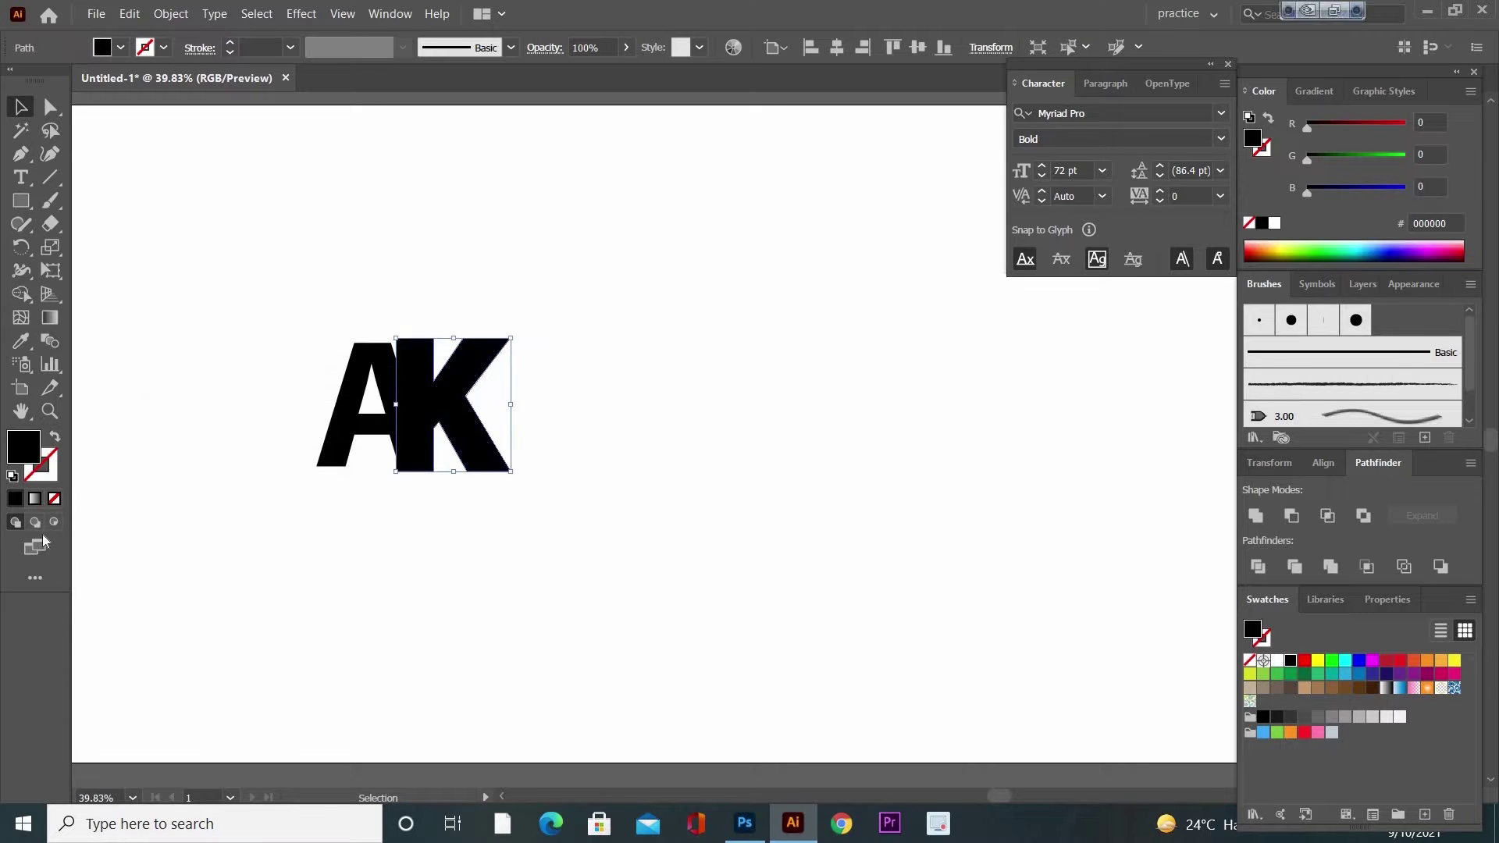
Fill the offset outline dark red A33A3A.
{"action": "double_click", "coordinate": [20, 459]}
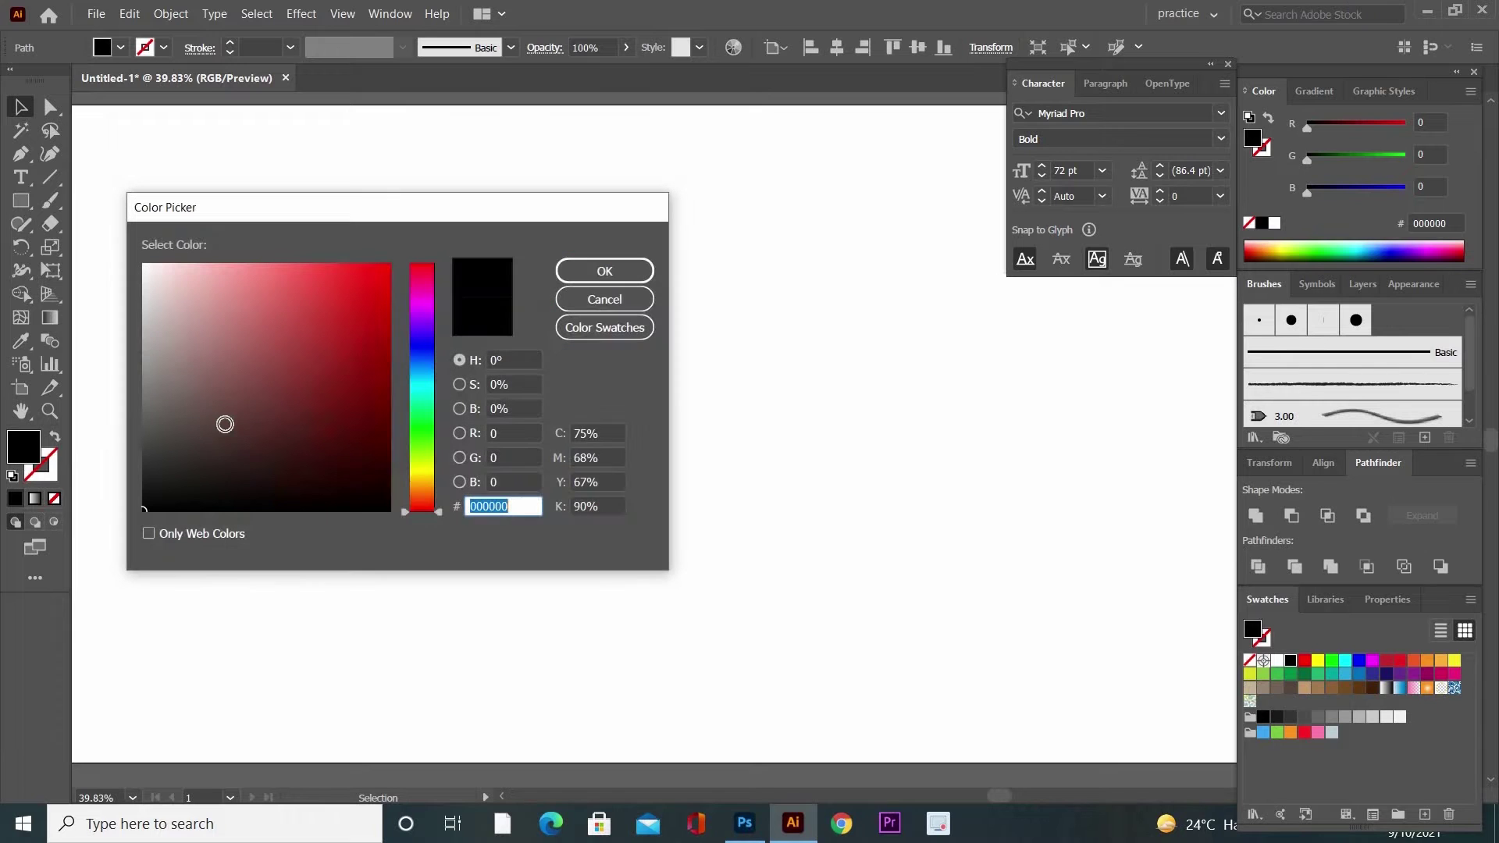
{"action": "left_click", "coordinate": [303, 352]}
{"action": "left_click", "coordinate": [578, 275]}
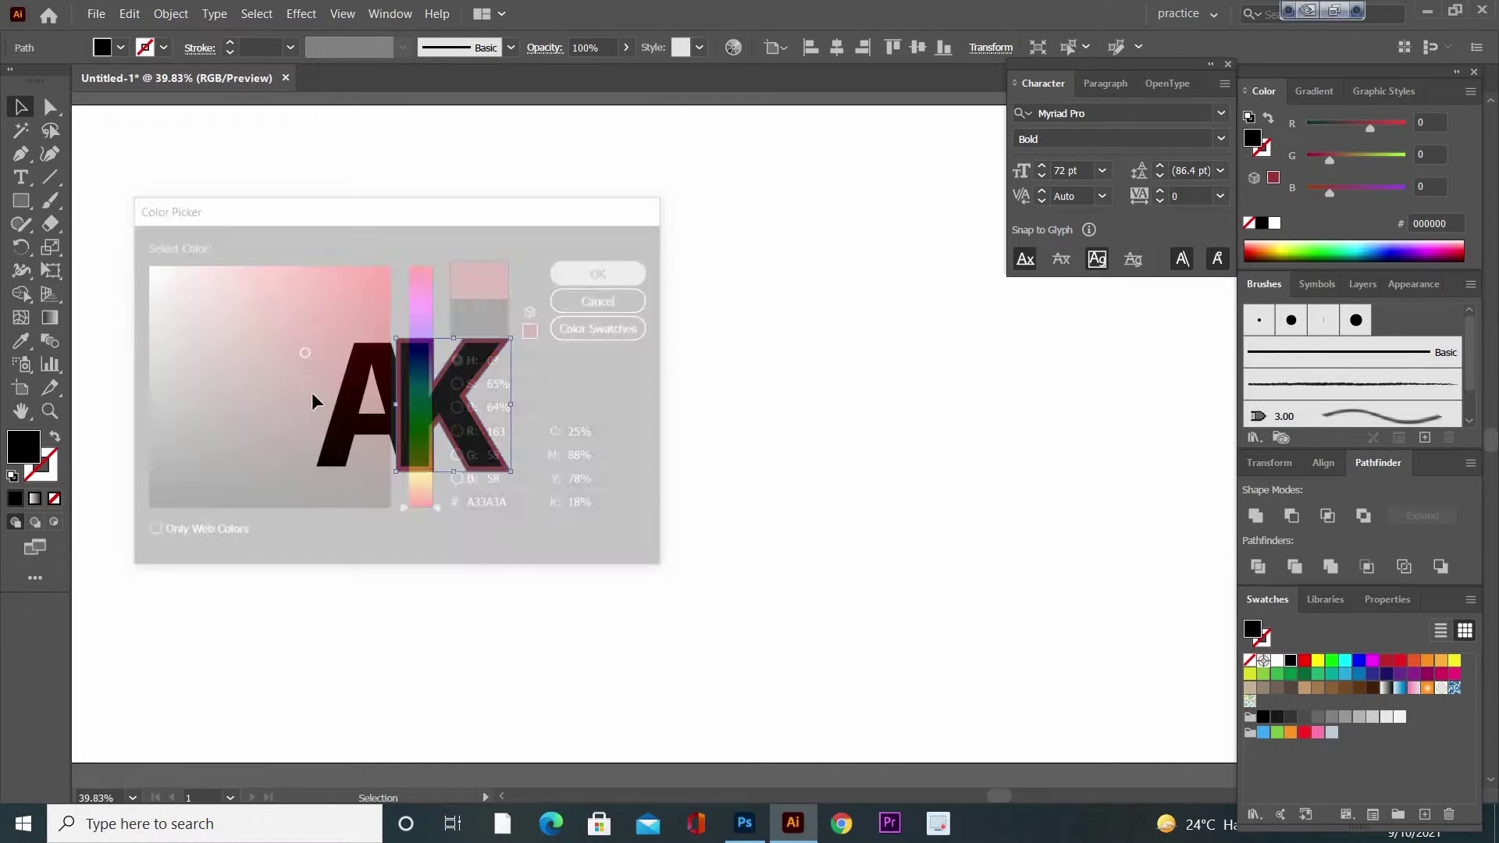
Enlarge both letters and use Shape Builder to delete the overlap strip and red outline.
{"action": "left_click_drag", "start_coordinate": [593, 537], "coordinate": [593, 538]}
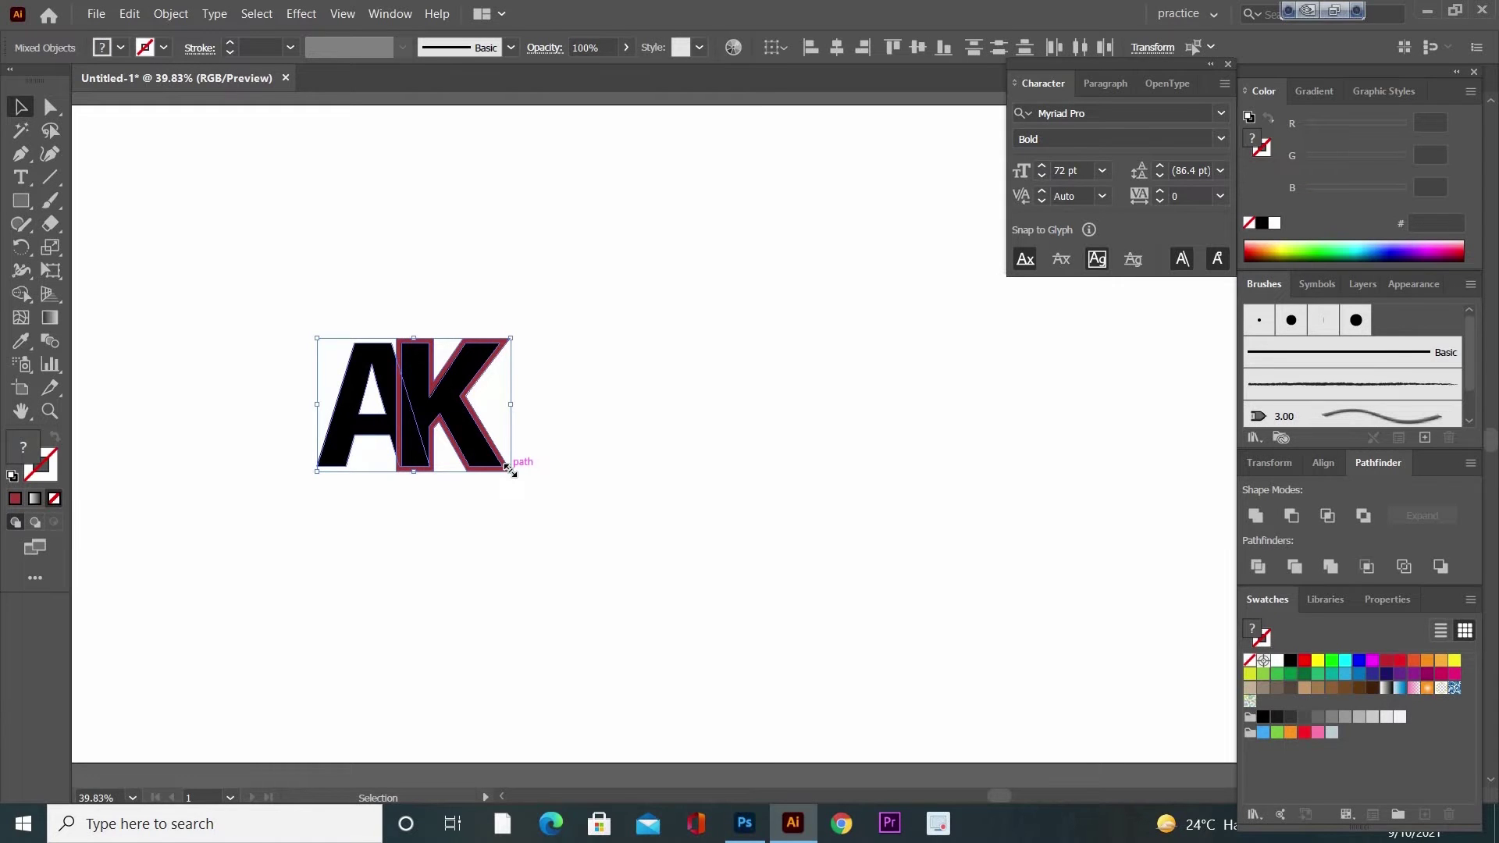
{"action": "left_click_drag", "start_coordinate": [509, 469], "coordinate": [578, 518]}
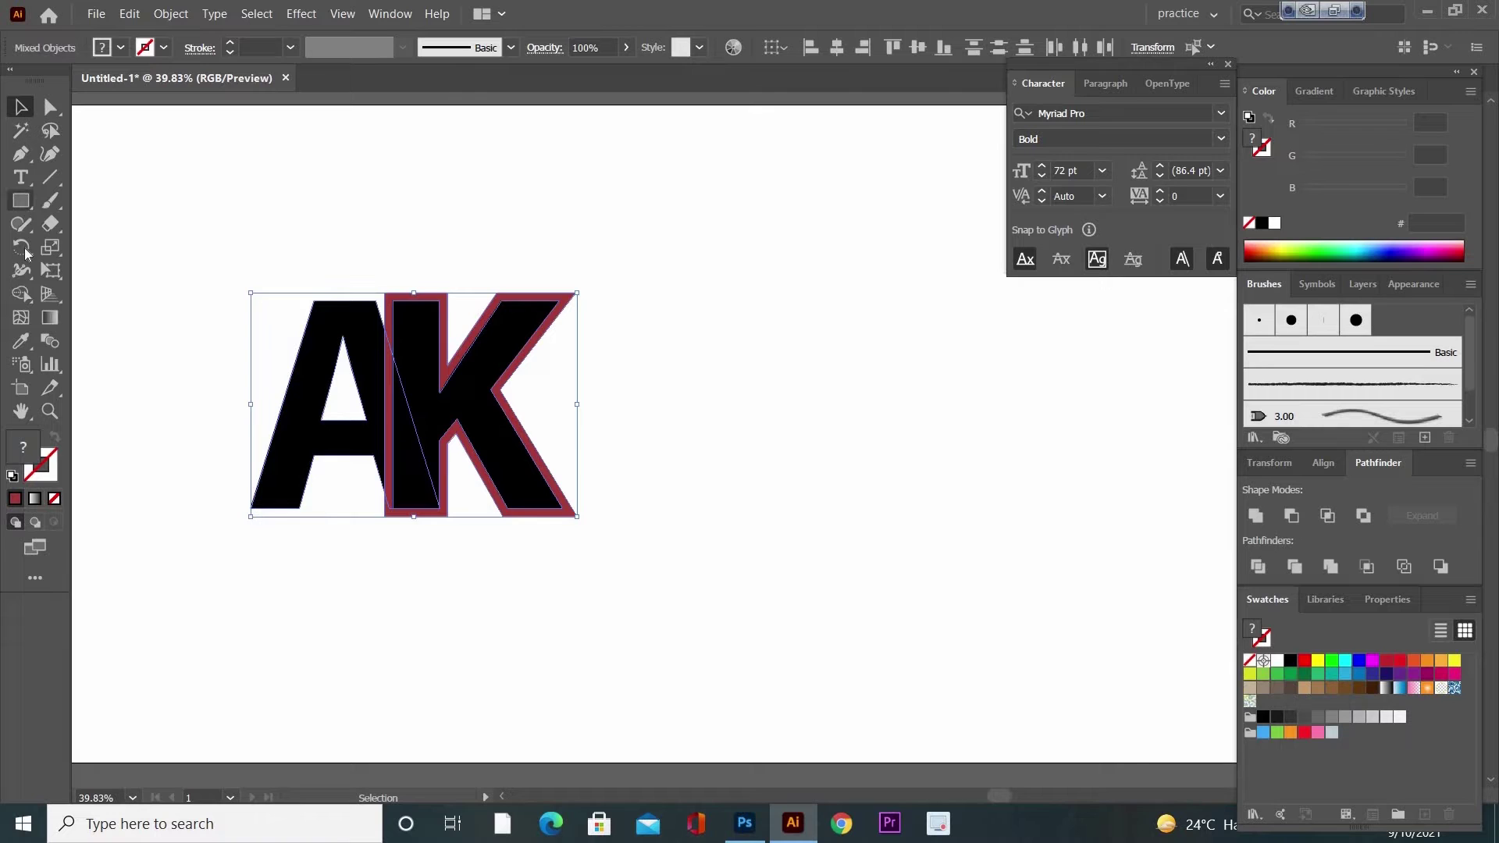
{"action": "left_click", "coordinate": [21, 294]}
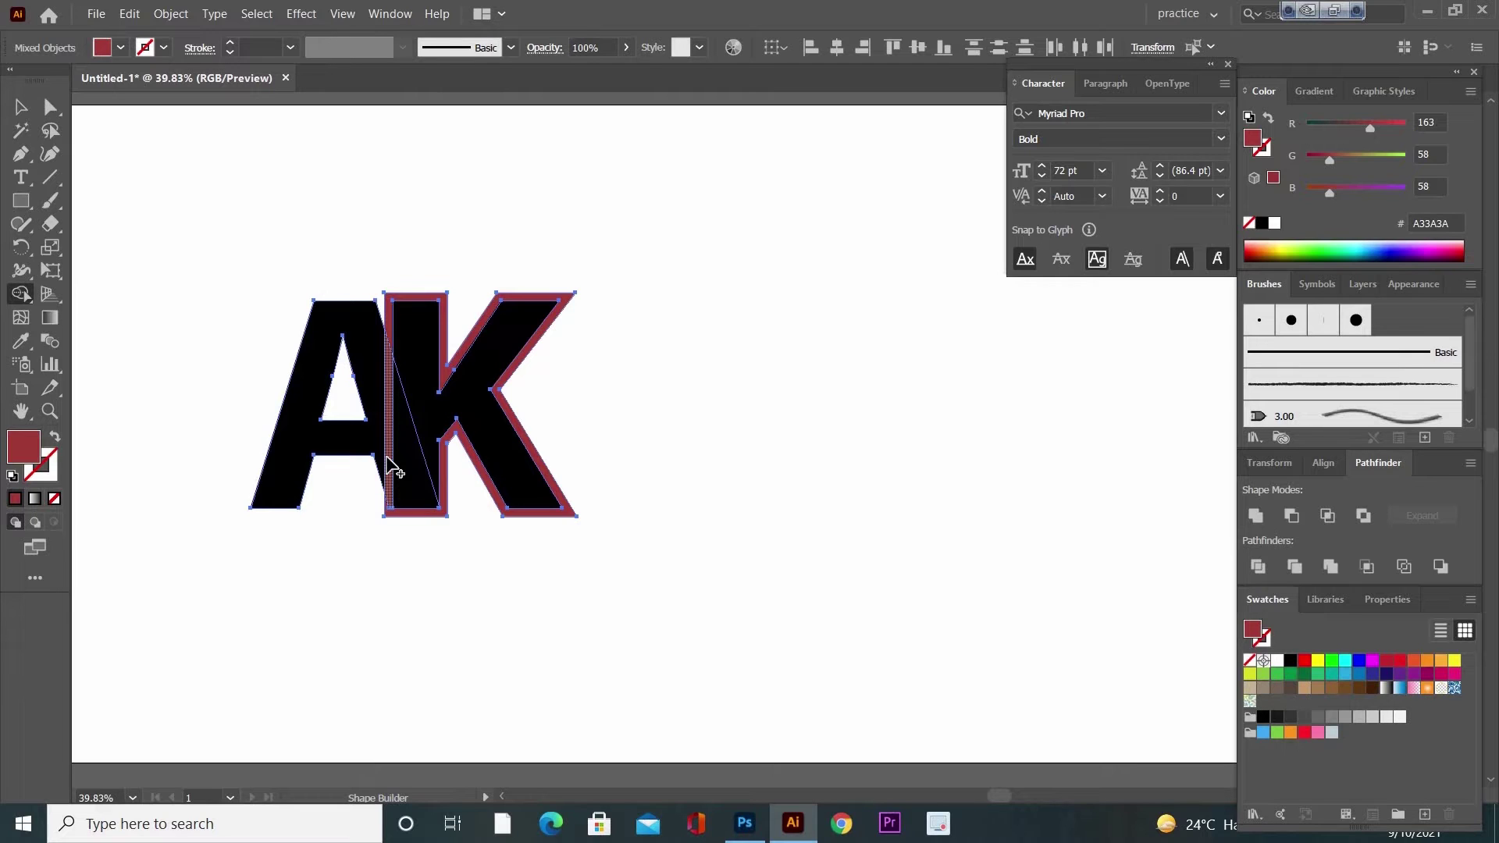
{"action": "left_click", "coordinate": [390, 437], "text": "alt"}
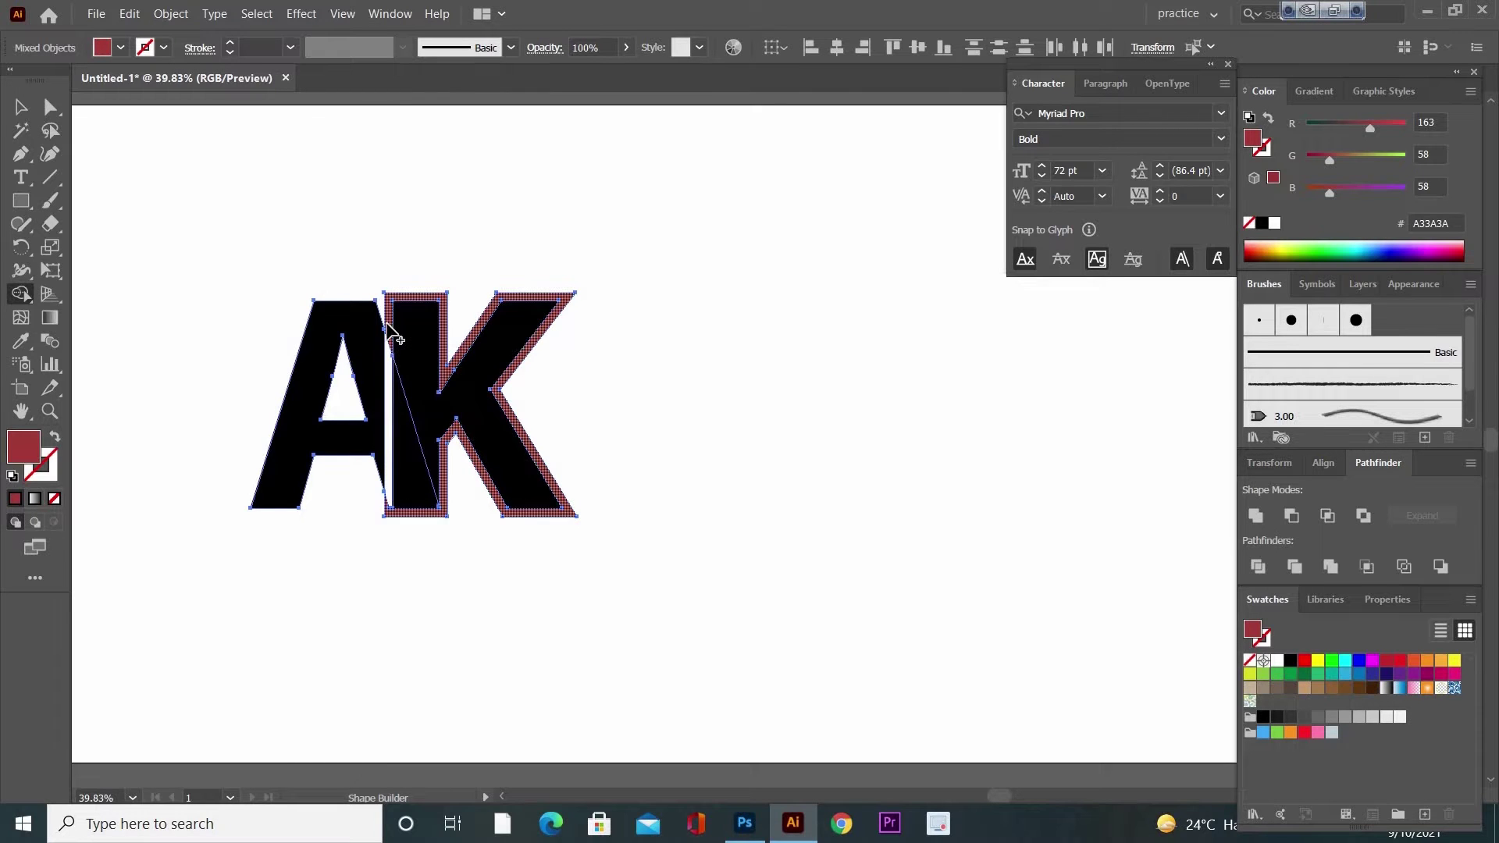
{"action": "left_click", "coordinate": [392, 332]}
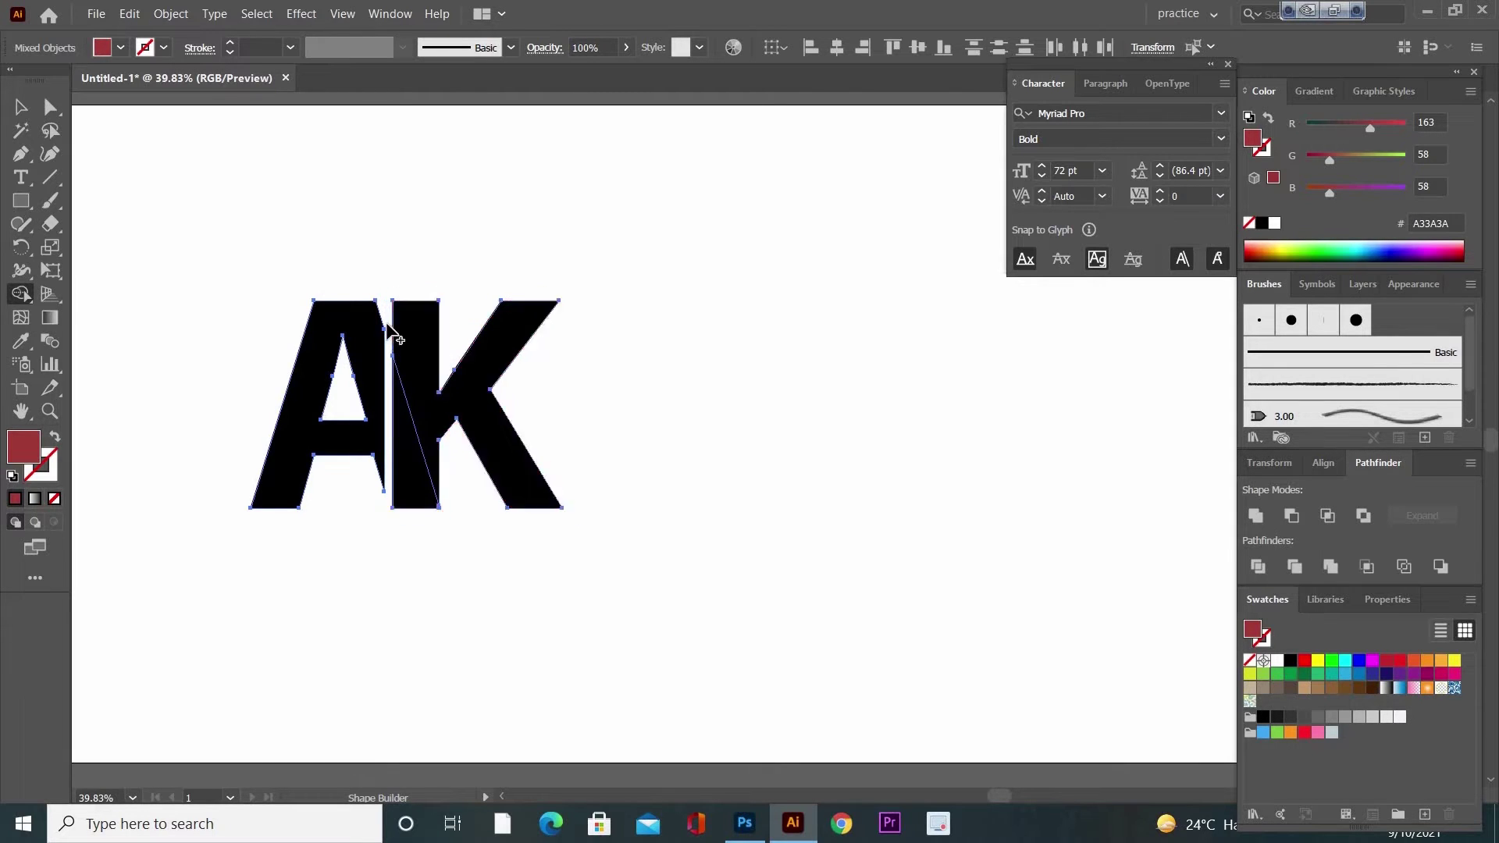
{"action": "left_click", "coordinate": [21, 107]}
Fill the AK shapes with a gradient, add a middle stop, and make the left stop crimson.
{"action": "left_click", "coordinate": [33, 499]}
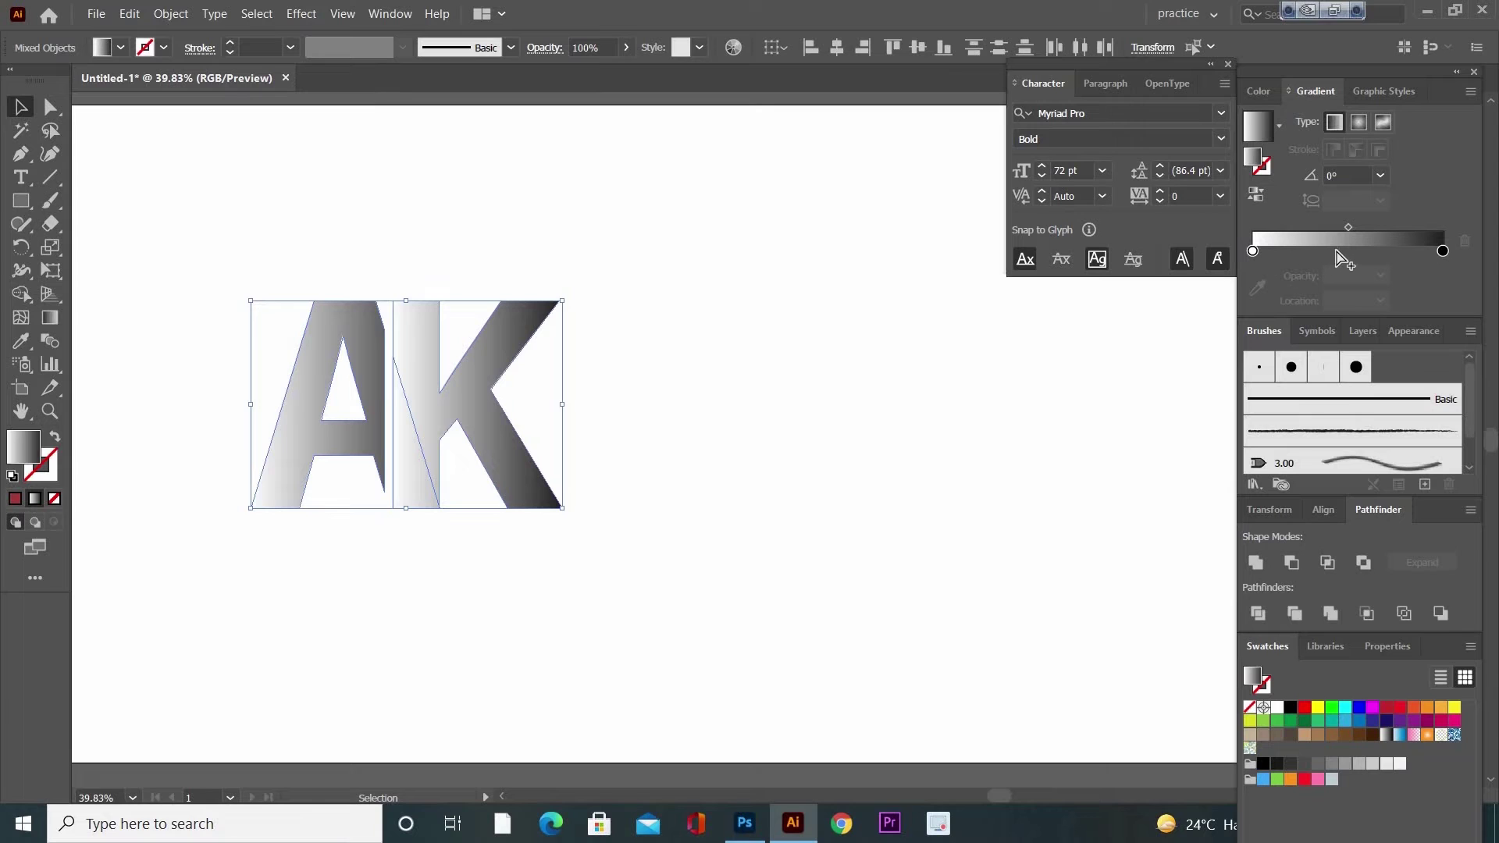
{"action": "left_click", "coordinate": [1346, 256]}
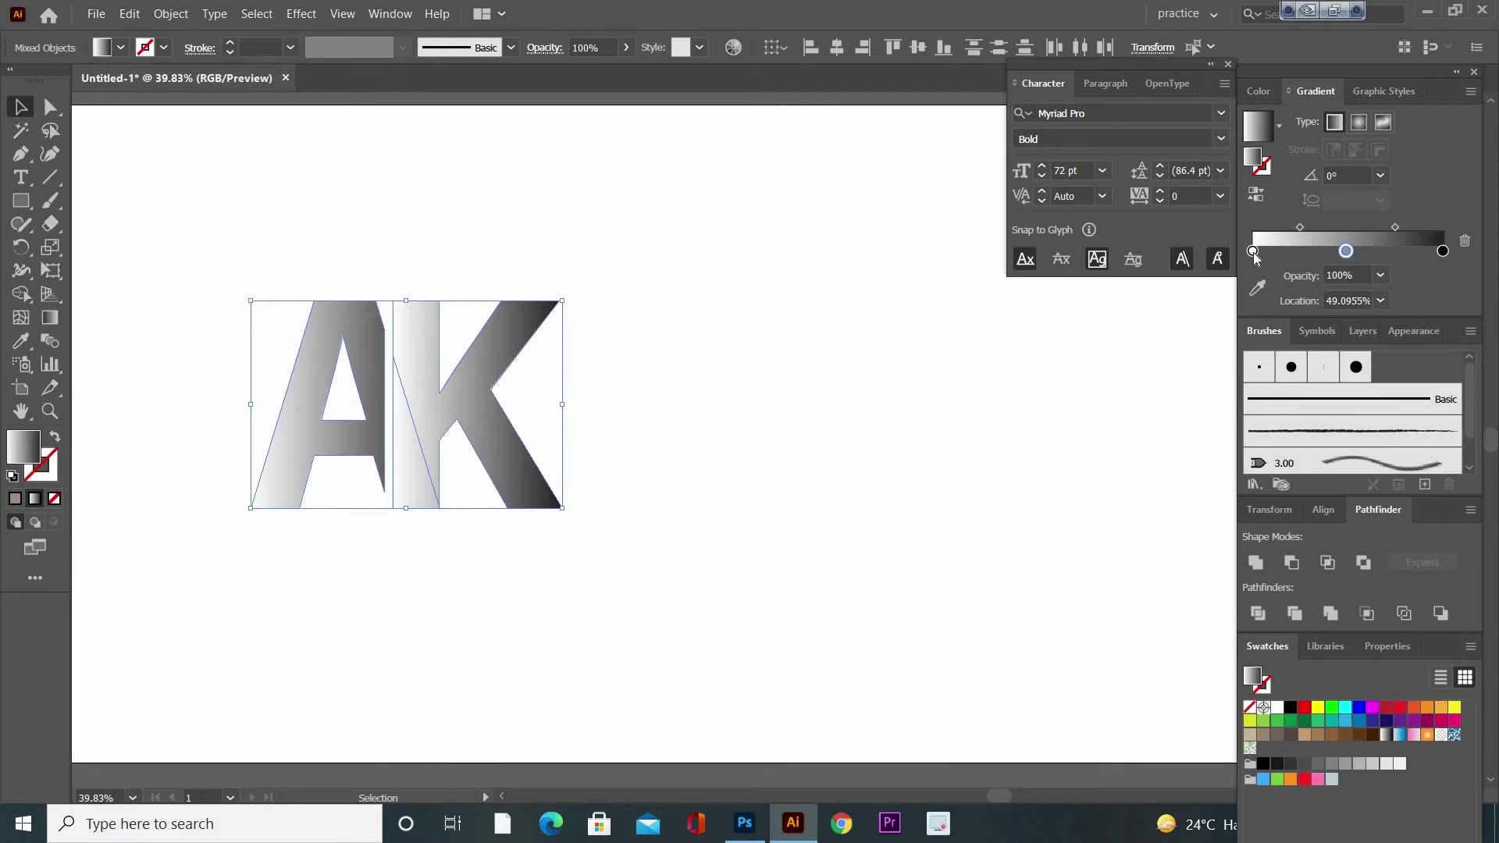
{"action": "double_click", "coordinate": [1253, 251]}
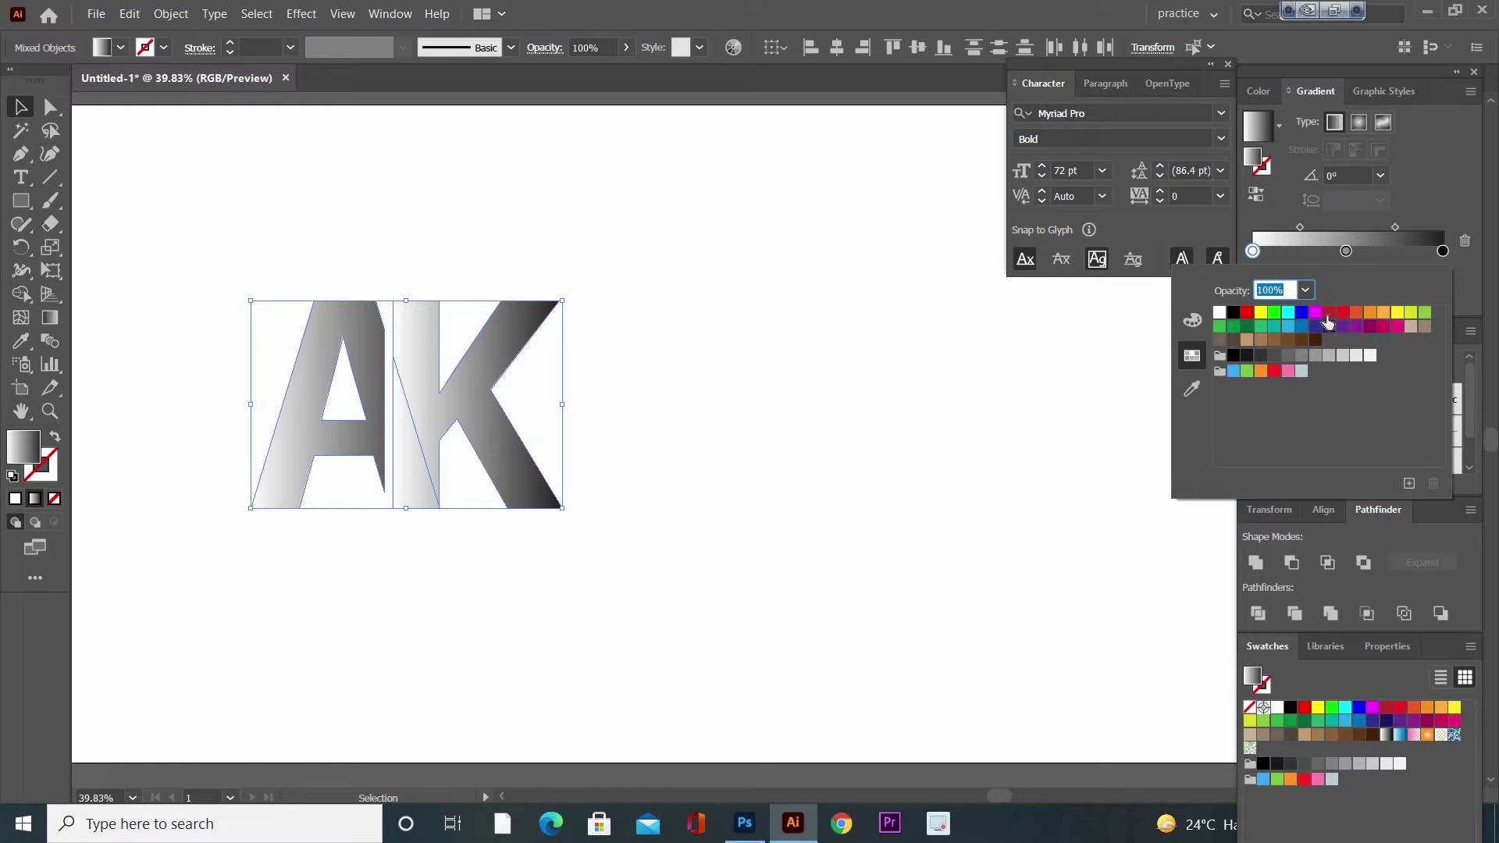
{"action": "left_click", "coordinate": [1328, 312]}
Make the middle gradient stop orange and the right stop light orange.
{"action": "left_click", "coordinate": [1346, 251]}
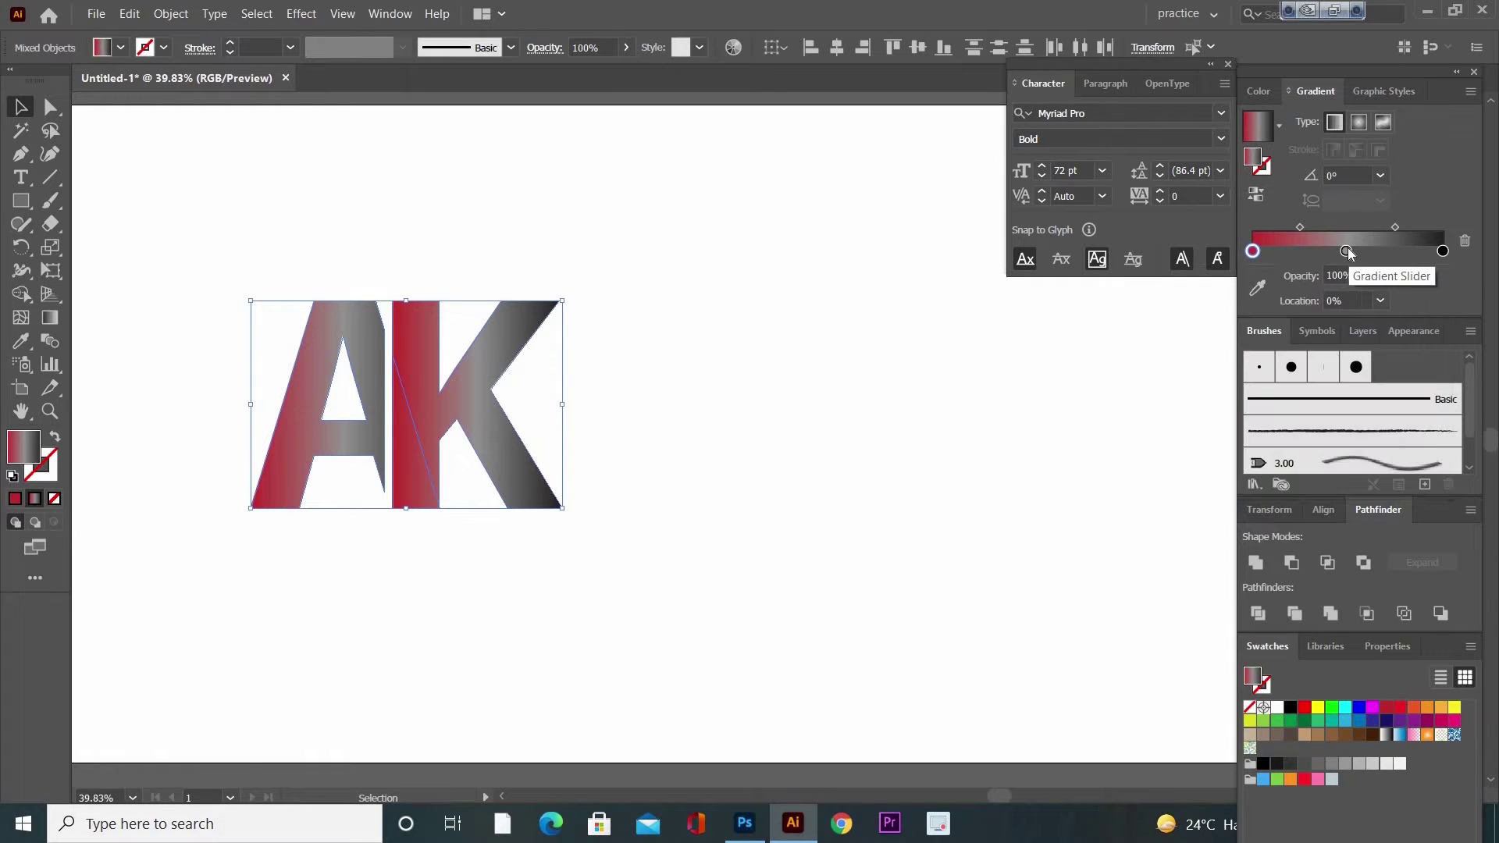
{"action": "double_click", "coordinate": [1346, 251]}
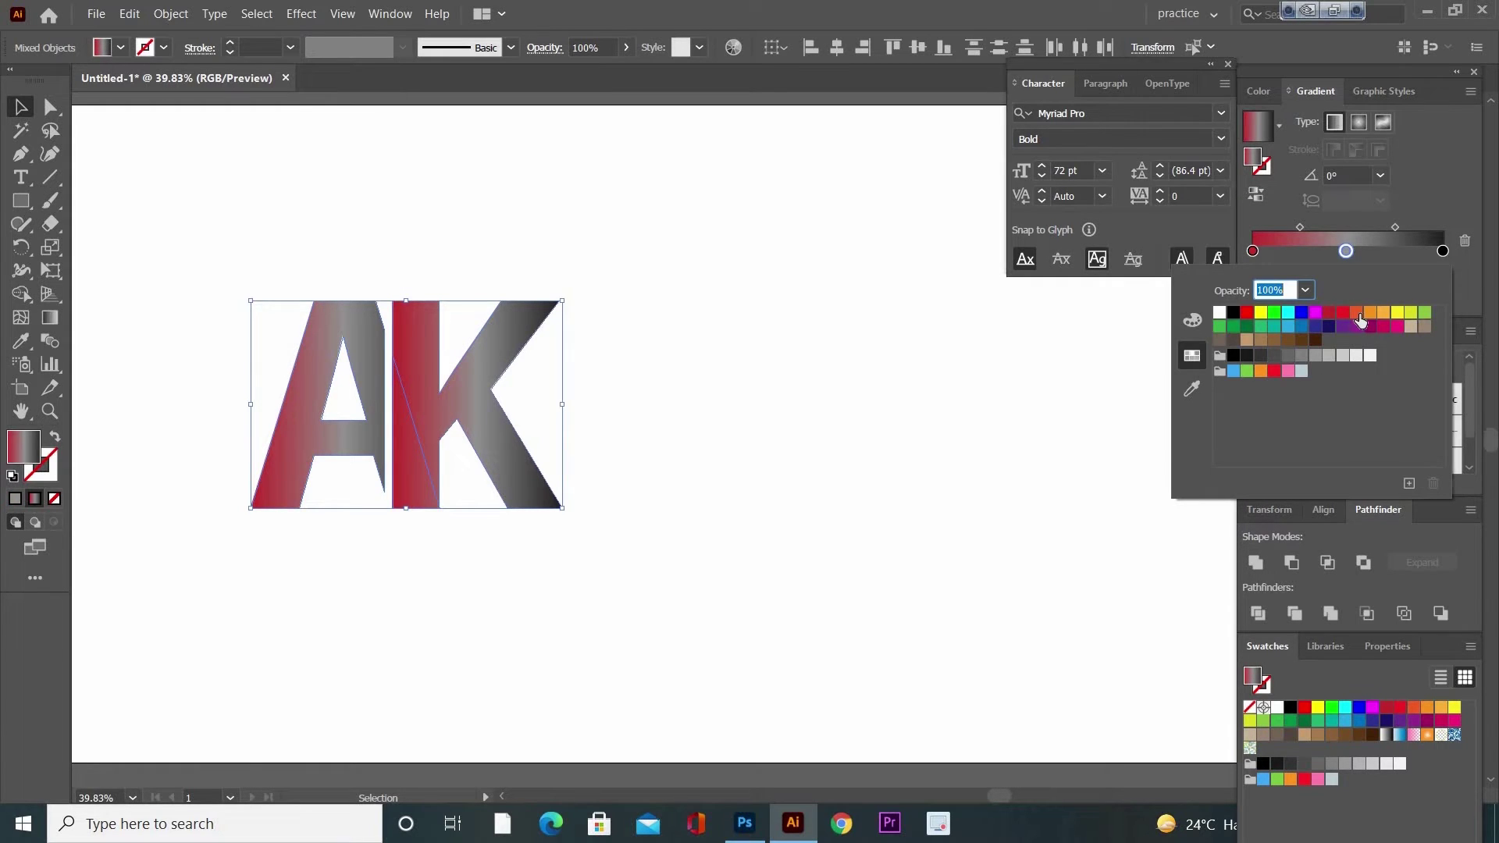
{"action": "left_click", "coordinate": [1360, 314]}
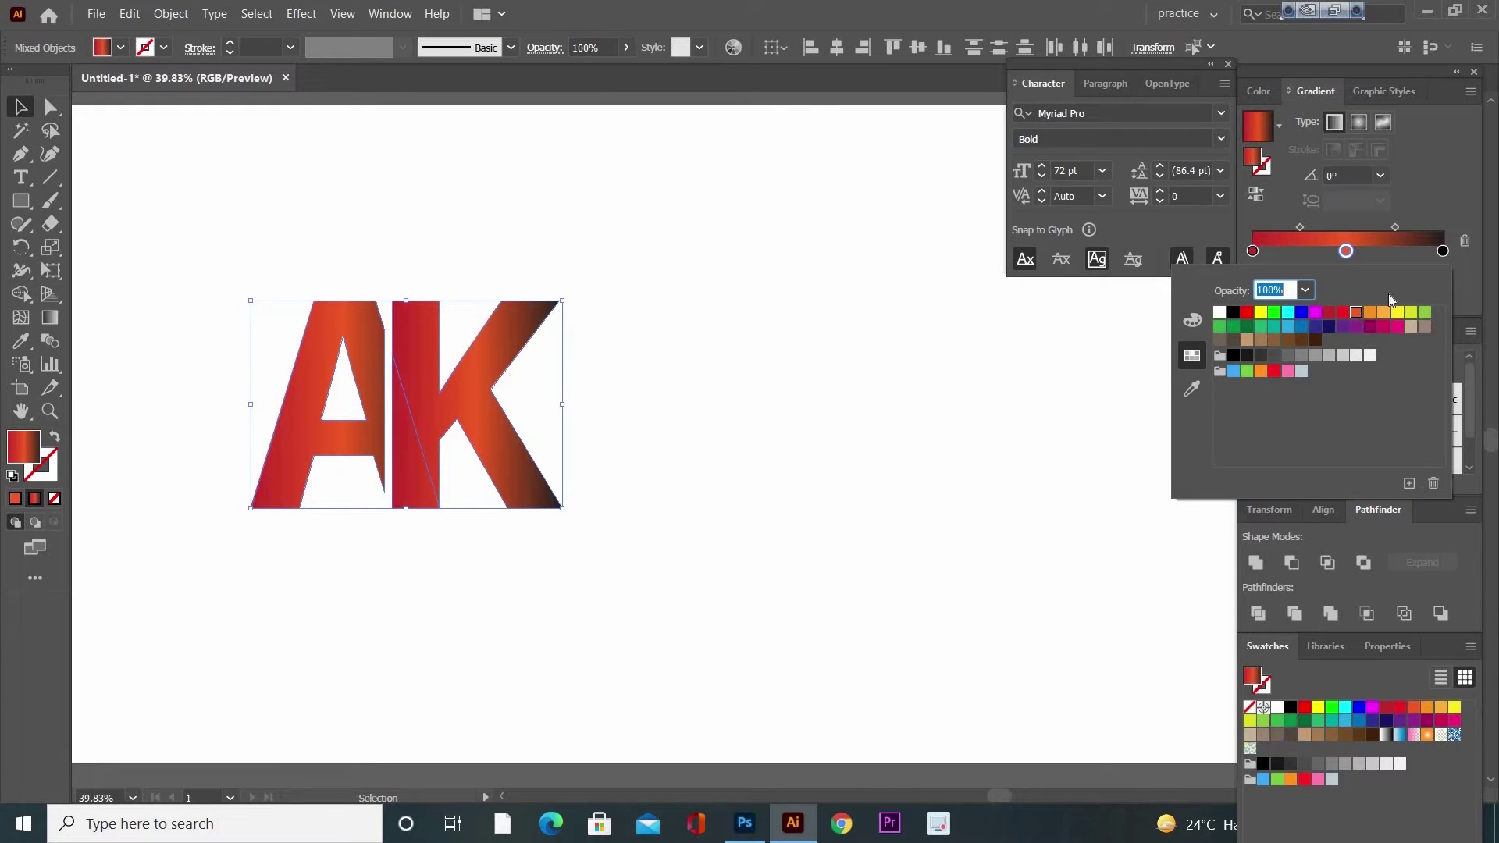
{"action": "left_click", "coordinate": [1442, 253]}
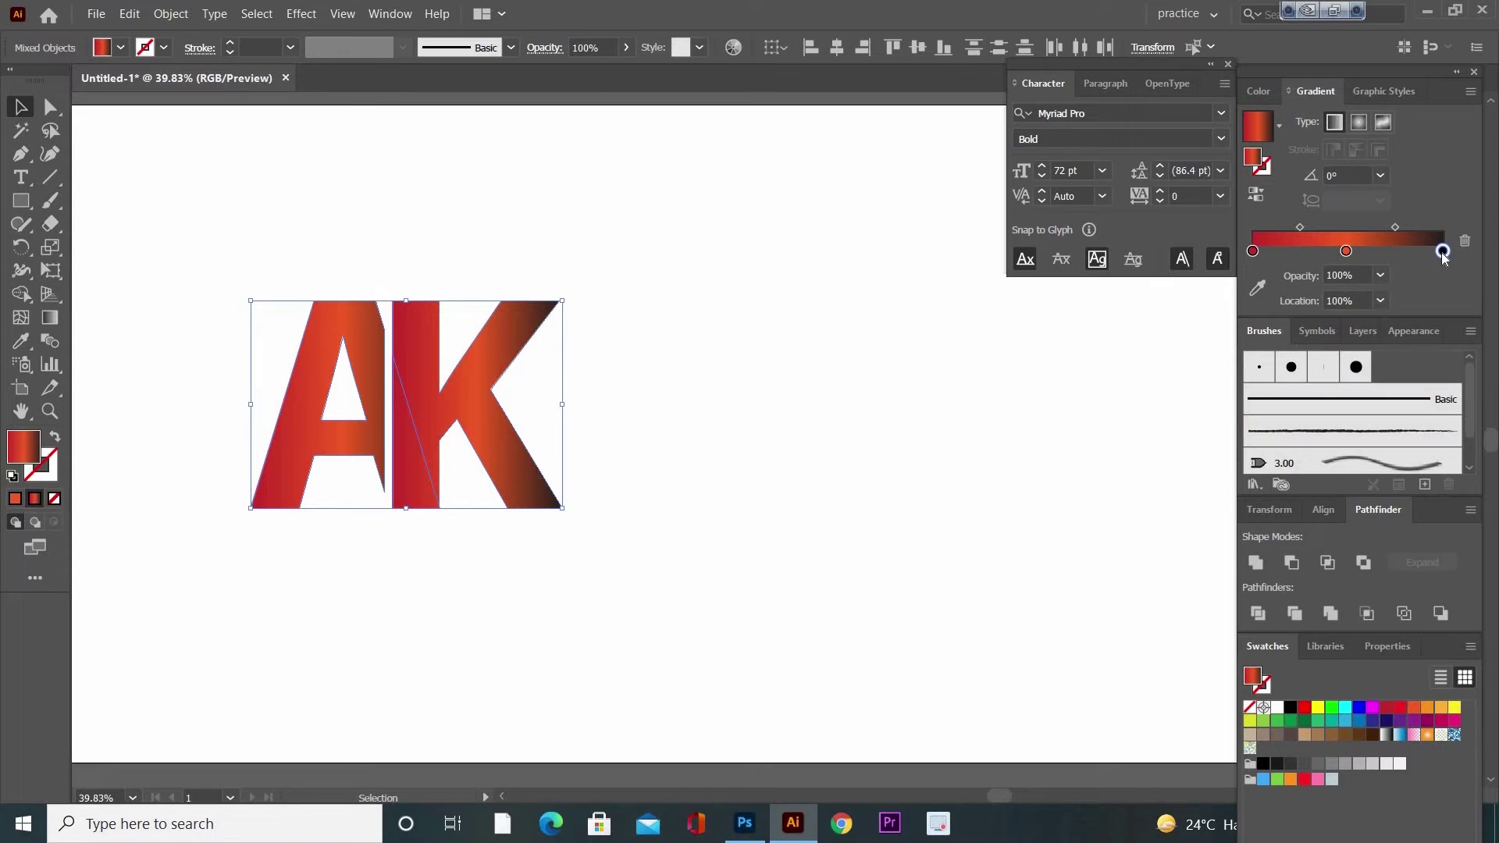
{"action": "double_click", "coordinate": [1441, 253]}
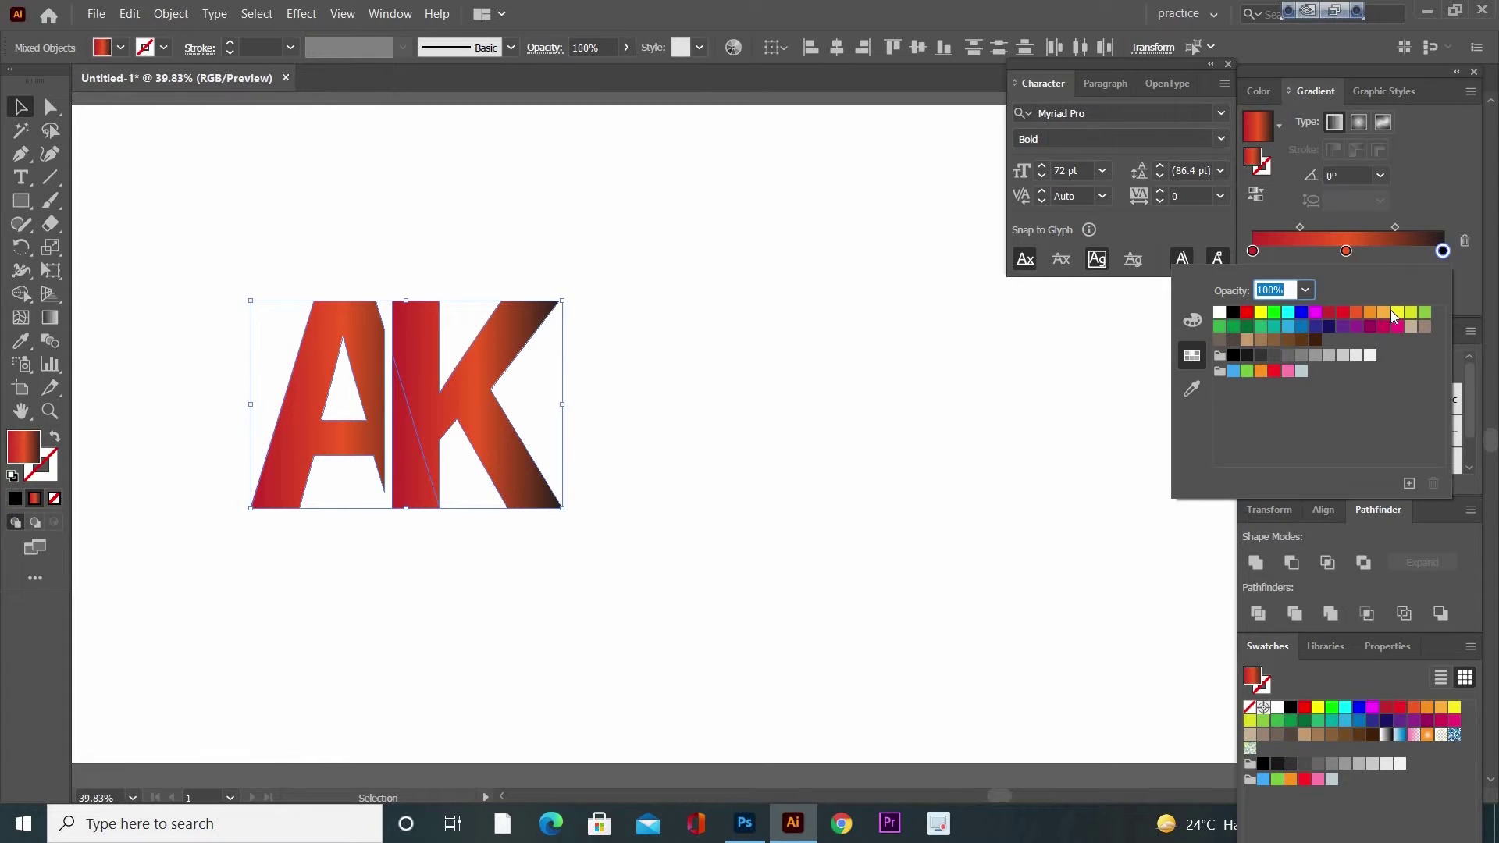
{"action": "left_click", "coordinate": [1385, 313]}
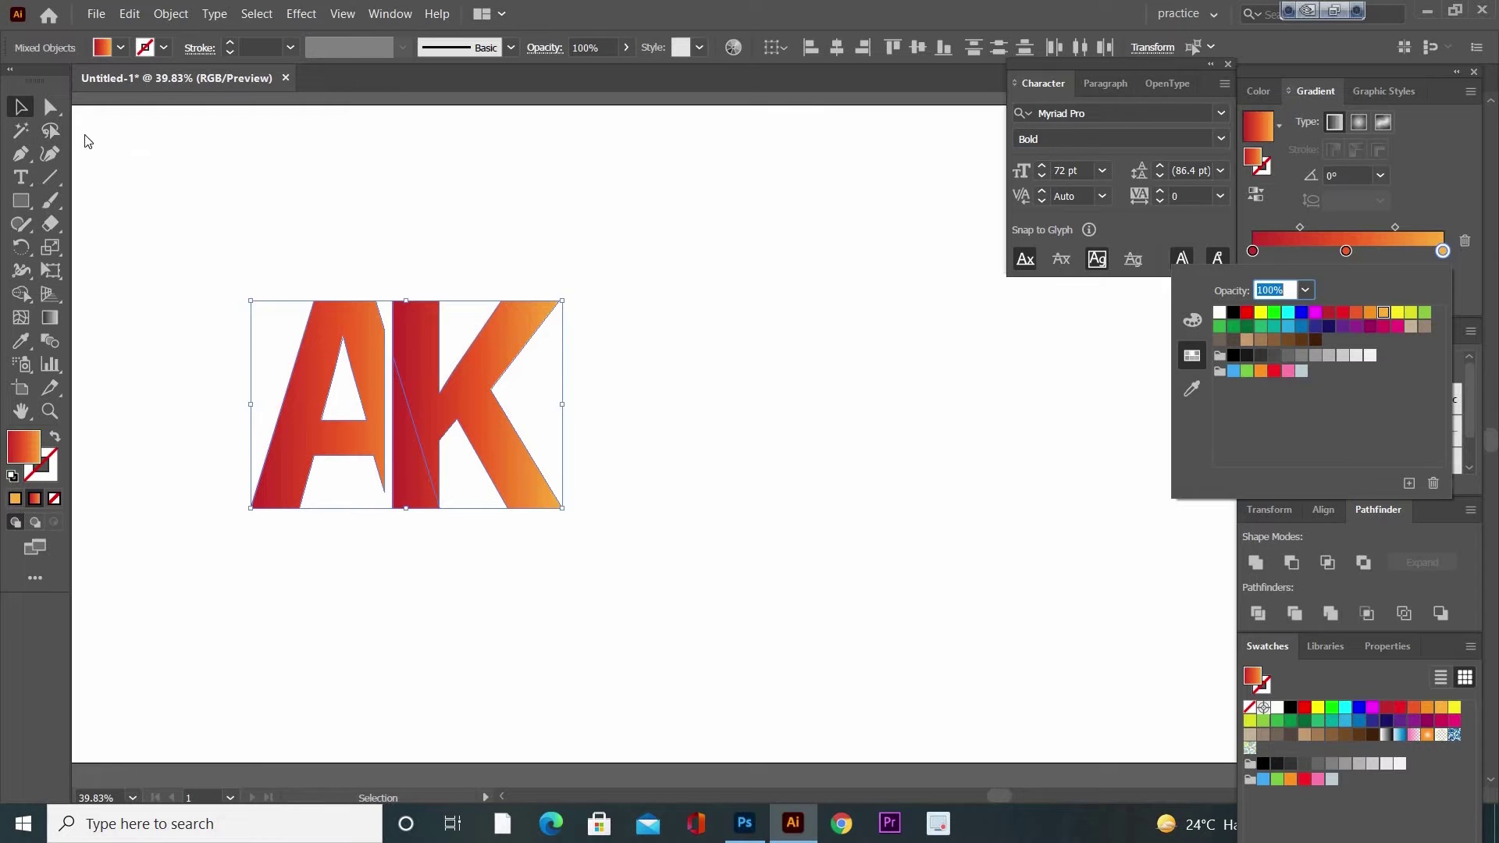
{"action": "left_click", "coordinate": [224, 287]}
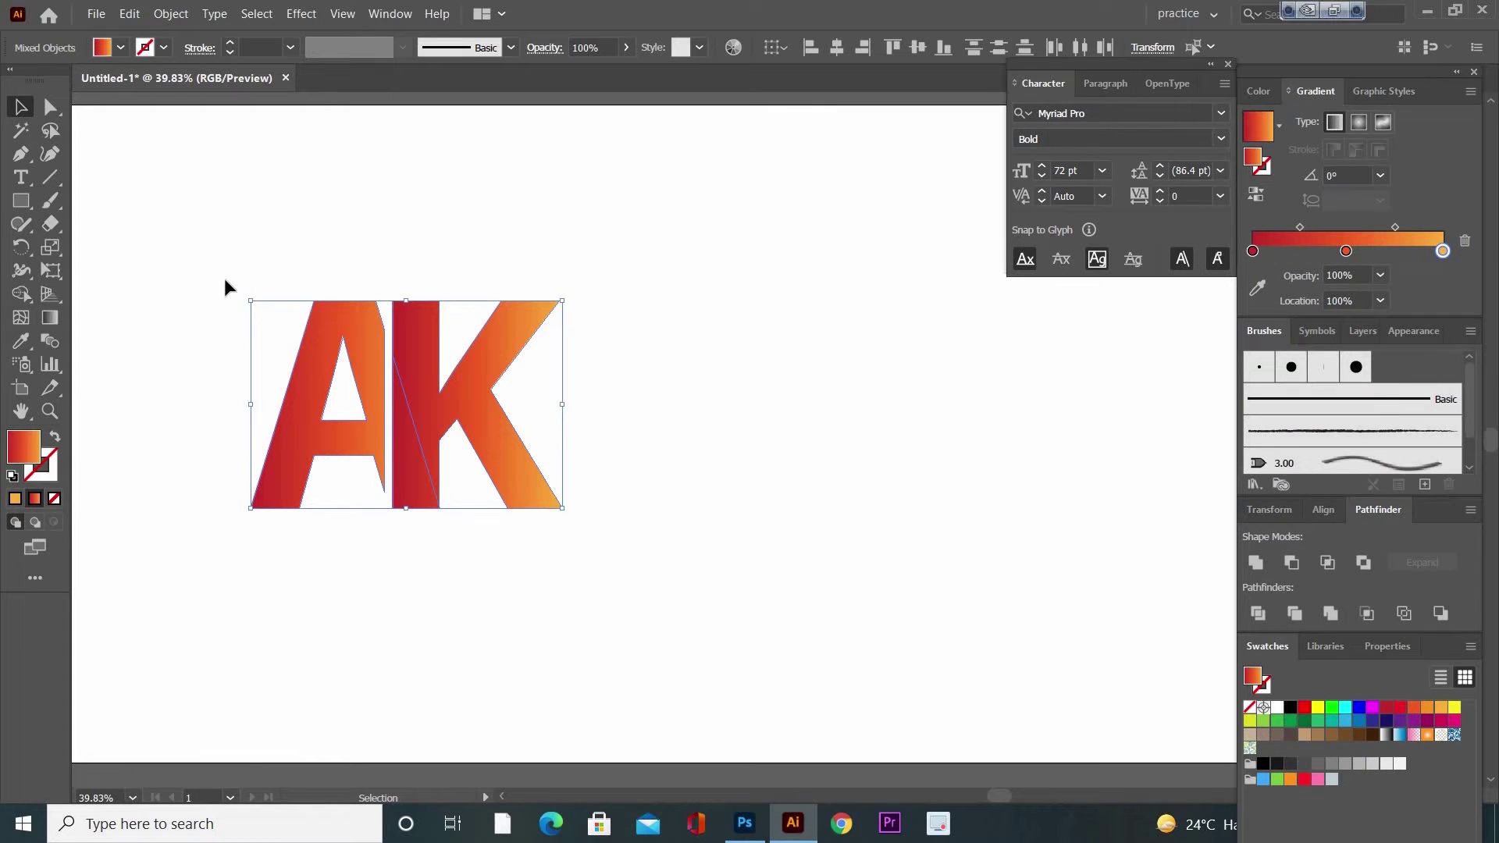
Angle the AK gradient diagonally at about -35.9°, red top-left to orange bottom-right.
{"action": "left_click", "coordinate": [50, 318]}
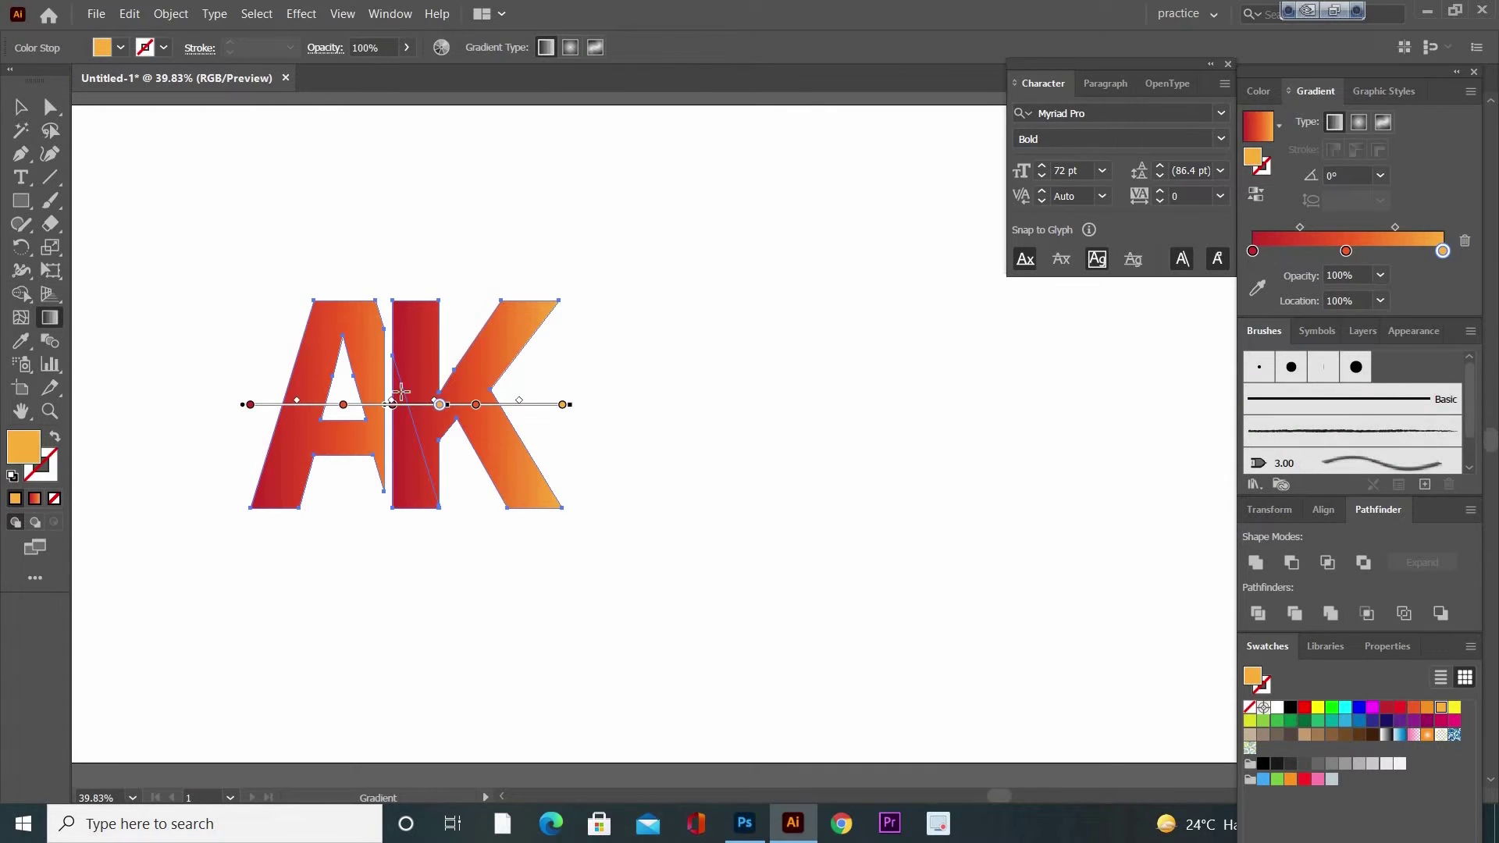
{"action": "left_click_drag", "start_coordinate": [261, 290], "coordinate": [473, 447]}
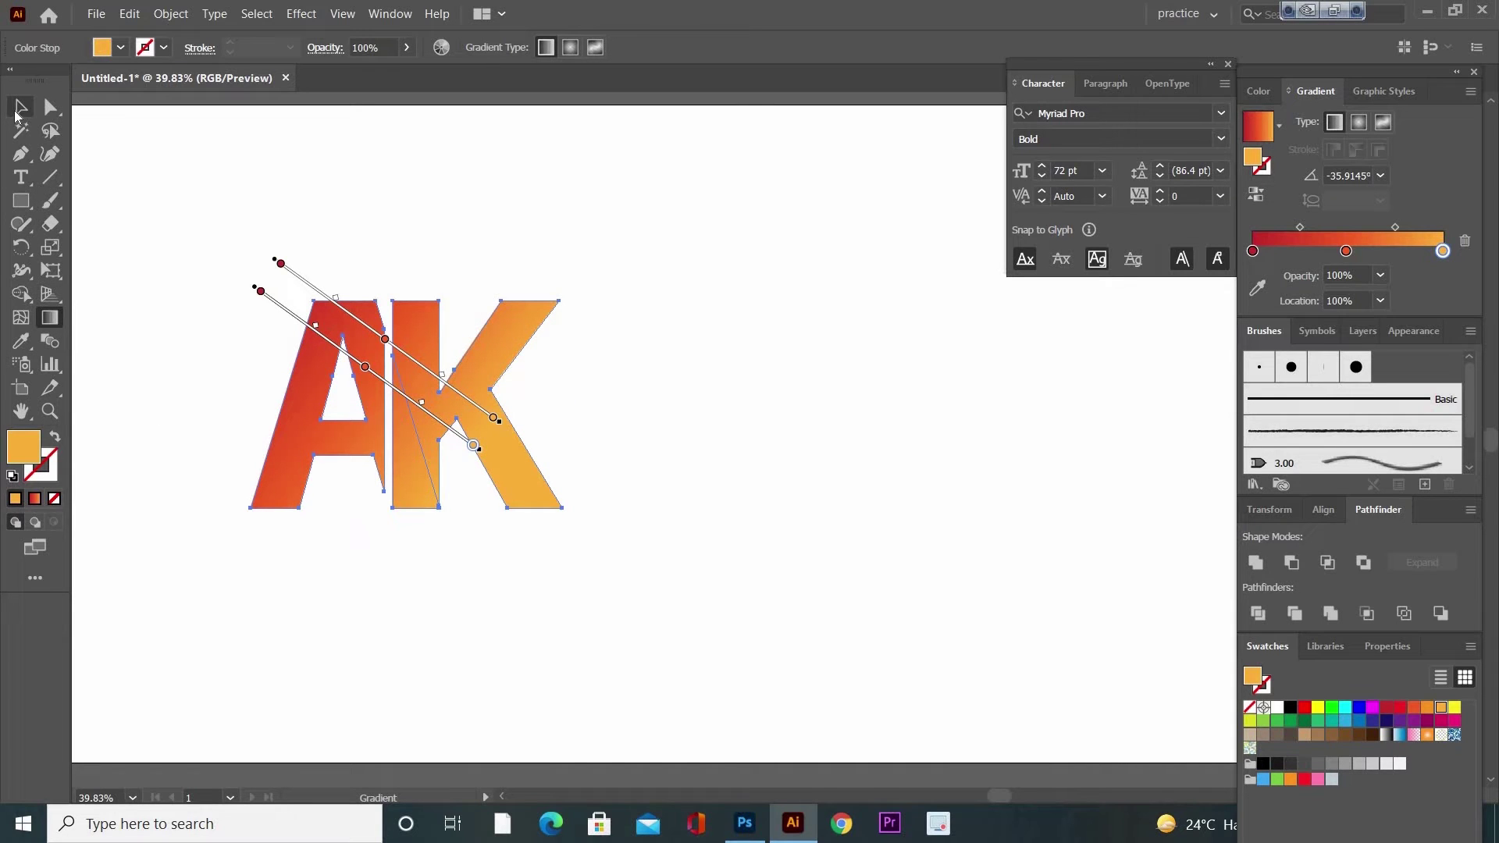
{"action": "left_click", "coordinate": [20, 109]}
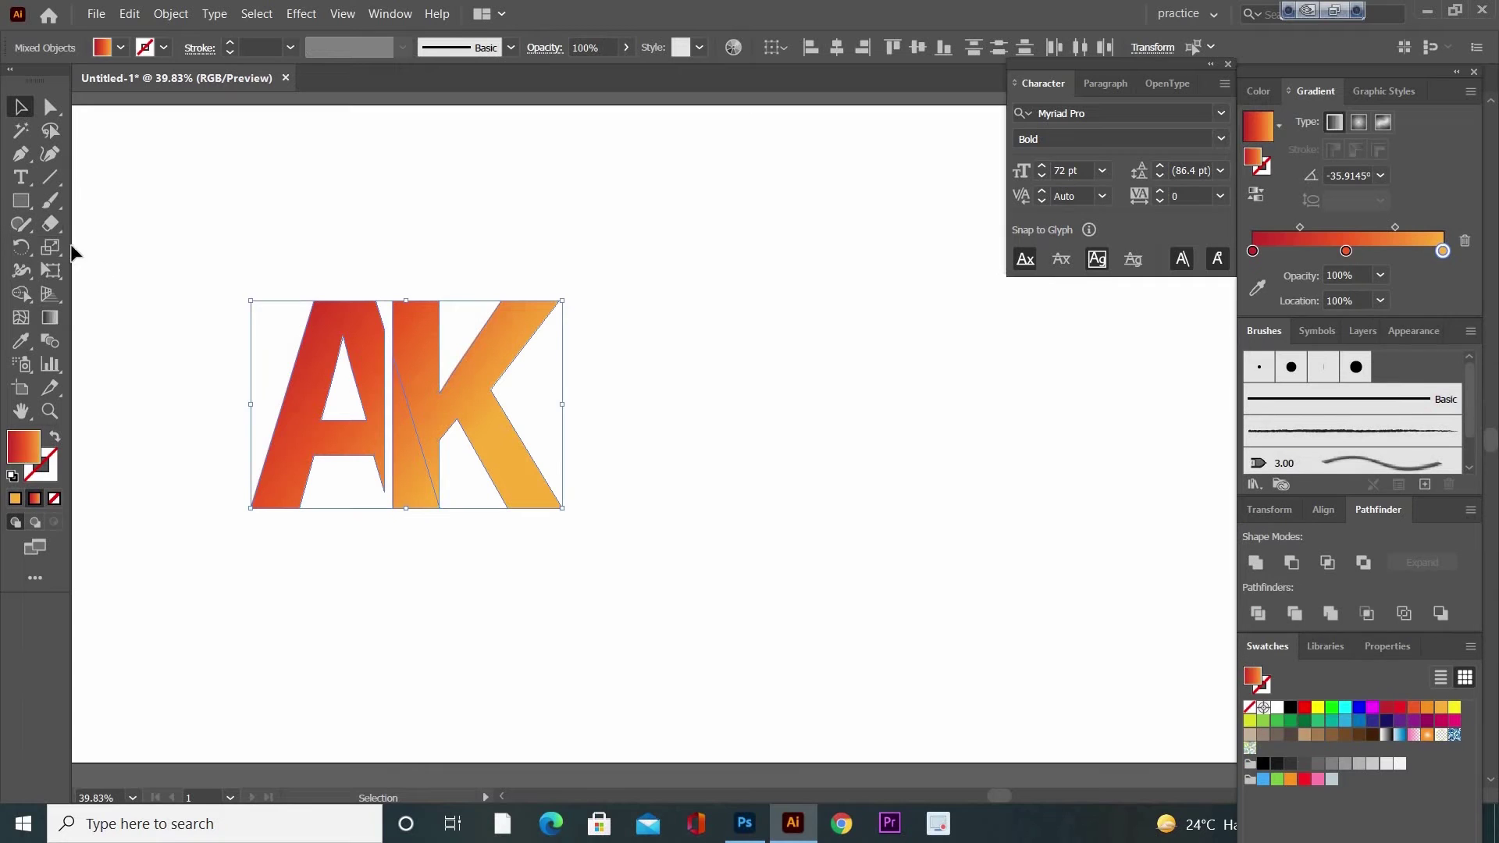
Draw a wide ellipse across the AK letters.
{"action": "left_click", "coordinate": [31, 205]}
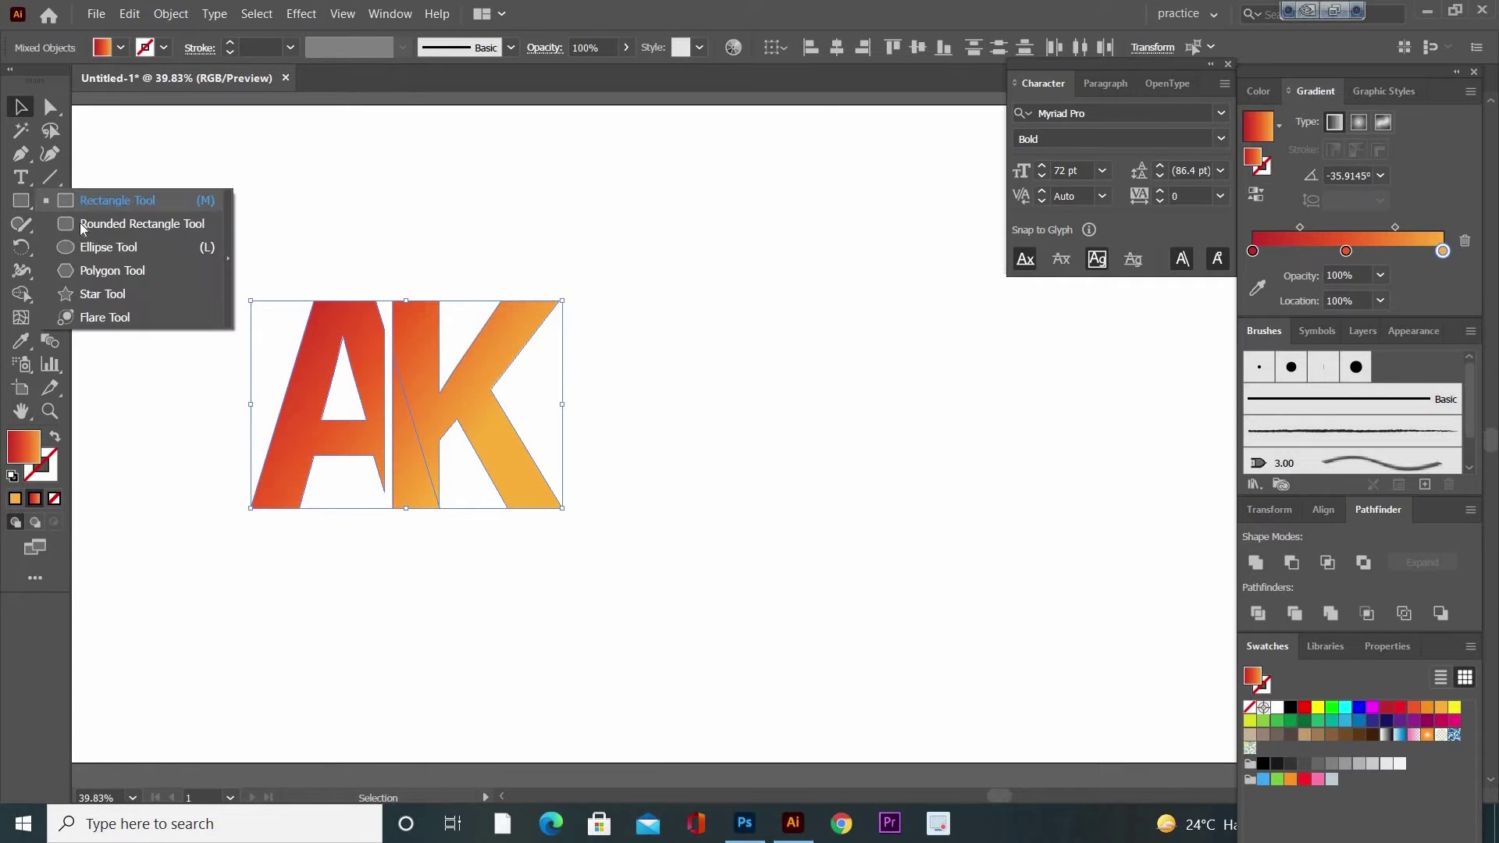
{"action": "key", "text": "l"}
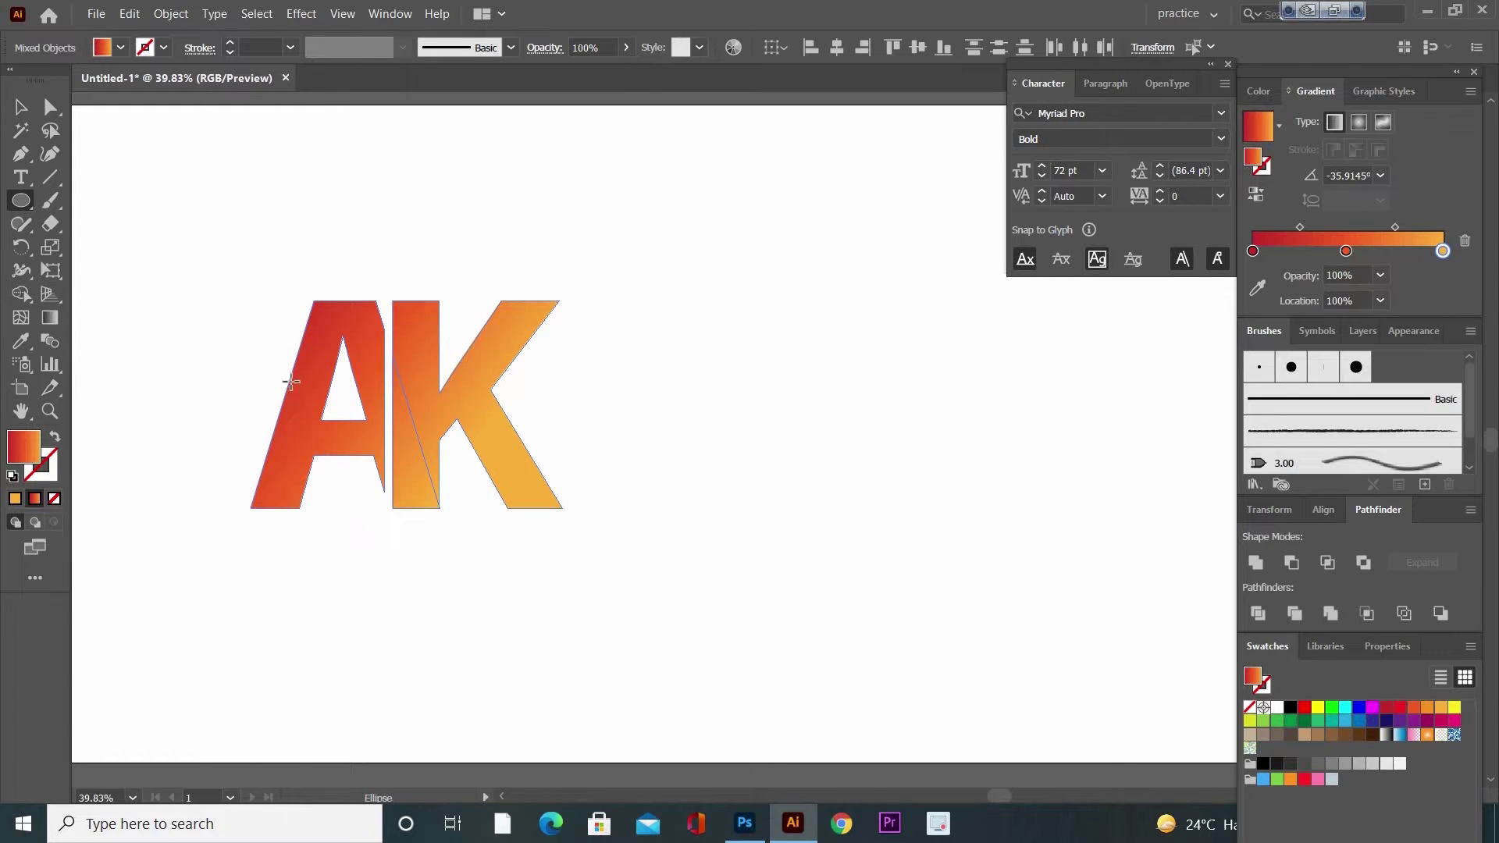
{"action": "mouse_move", "coordinate": [162, 262]}
{"action": "left_mouse_down"}
{"action": "mouse_move", "coordinate": [453, 484]}
{"action": "mouse_move", "coordinate": [636, 429]}
{"action": "mouse_move", "coordinate": [673, 444]}
{"action": "left_mouse_up"}
Give the ellipse no fill and a dark 1E0D0D stroke.
{"action": "left_click", "coordinate": [47, 474]}
{"action": "key", "text": "/"}
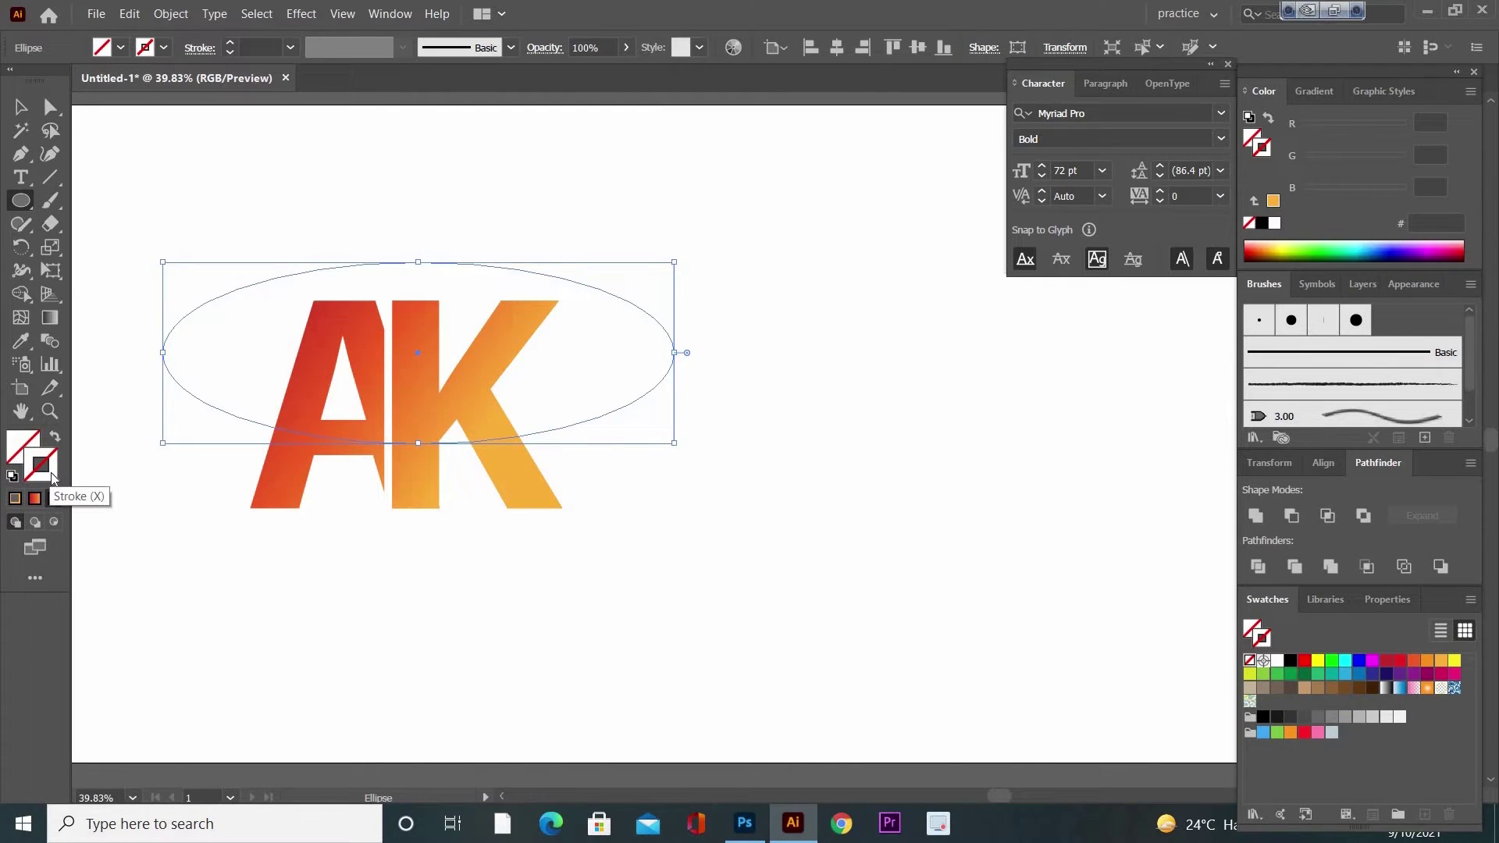
{"action": "double_click", "coordinate": [40, 467]}
{"action": "left_click_drag", "start_coordinate": [307, 469], "coordinate": [285, 482]}
{"action": "left_click", "coordinate": [603, 271]}
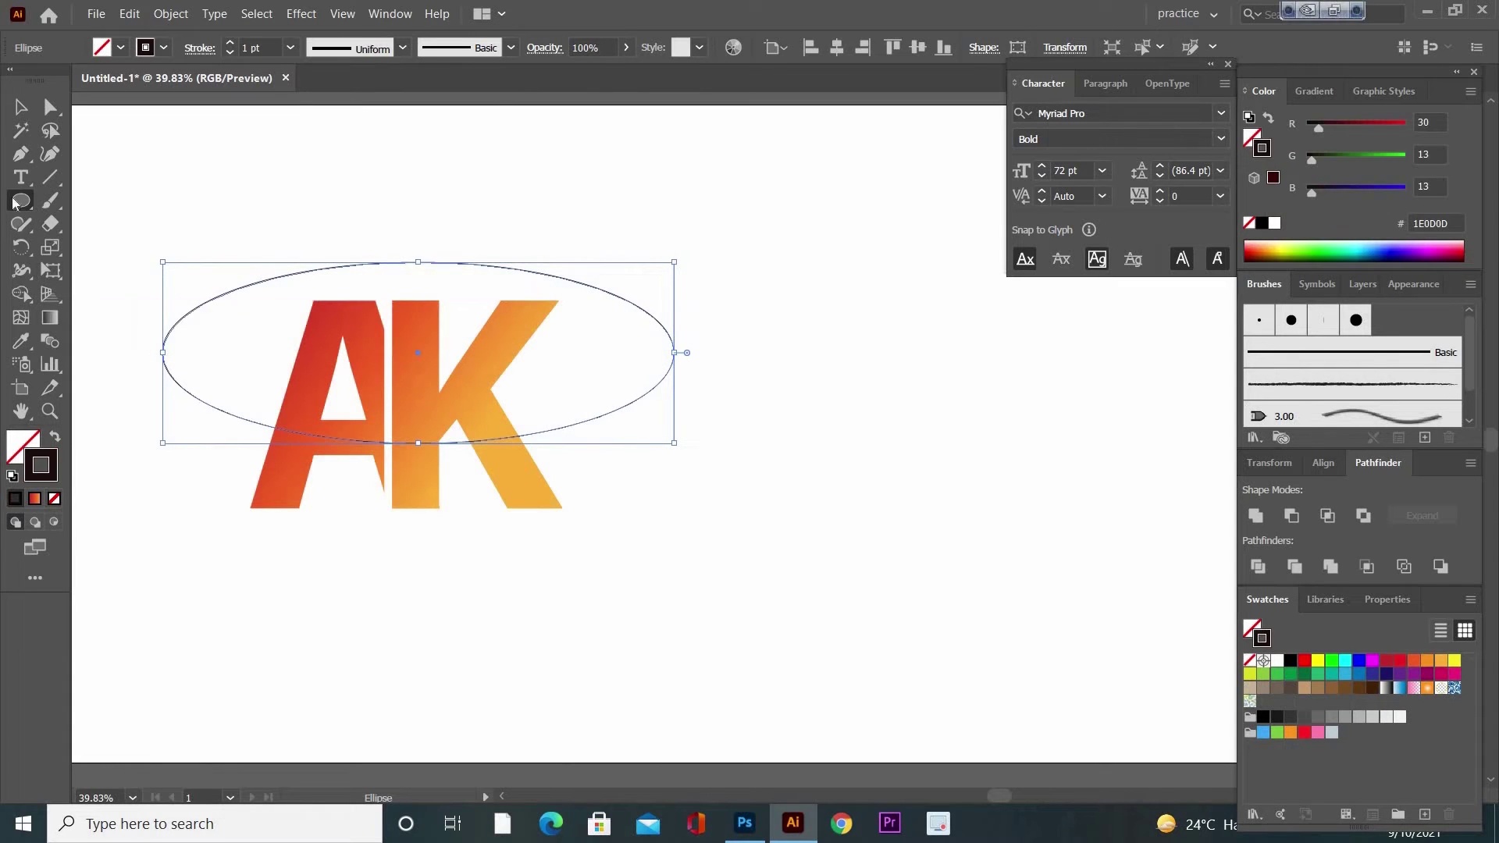
Rotate the ellipse counter-clockwise and reshape it to arc over the top of the letters.
{"action": "left_click", "coordinate": [22, 107]}
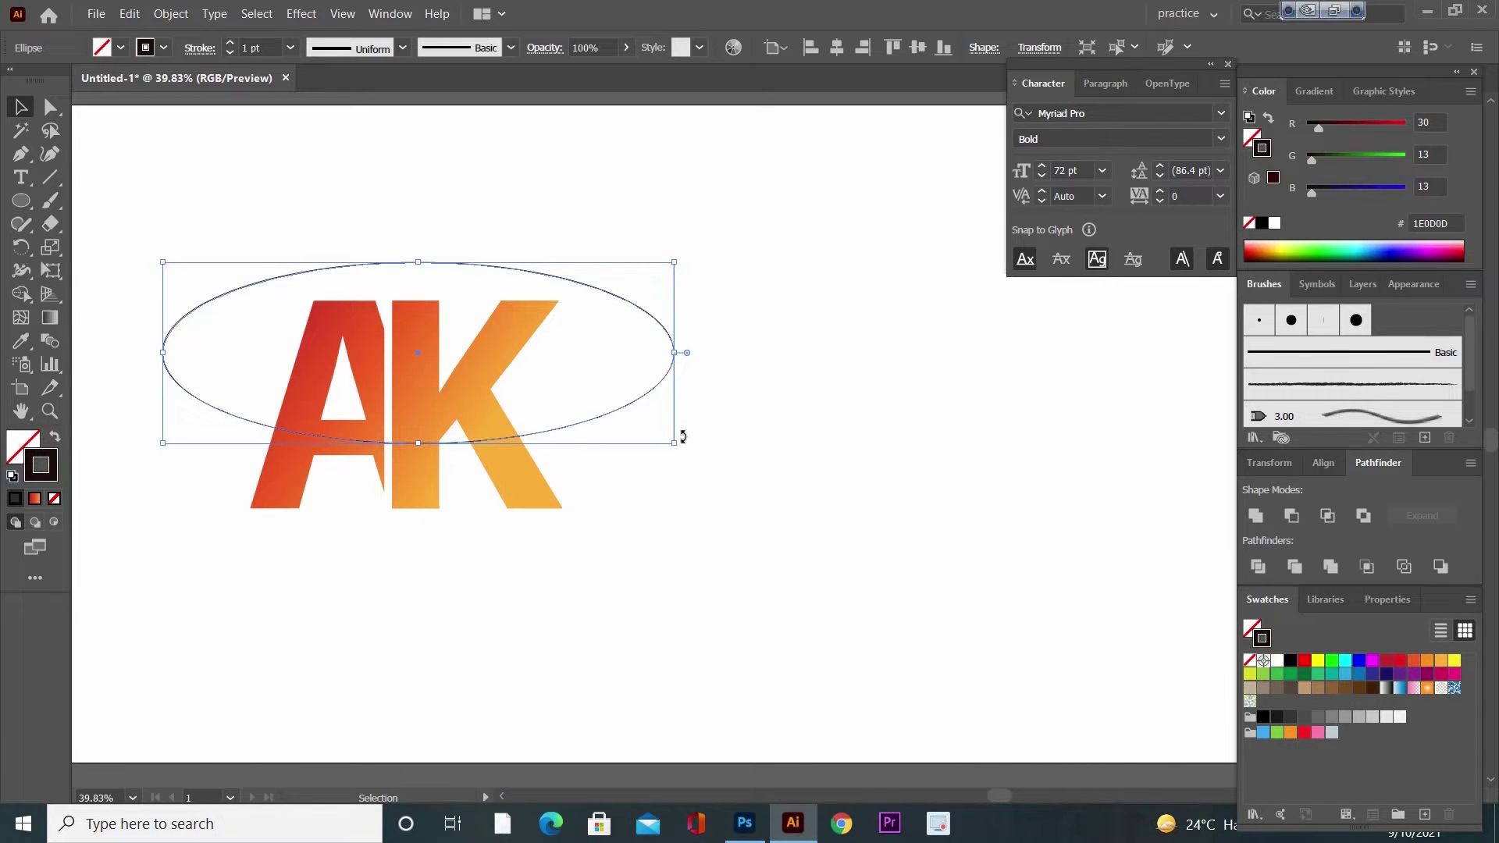
{"action": "left_click_drag", "start_coordinate": [683, 431], "coordinate": [692, 376]}
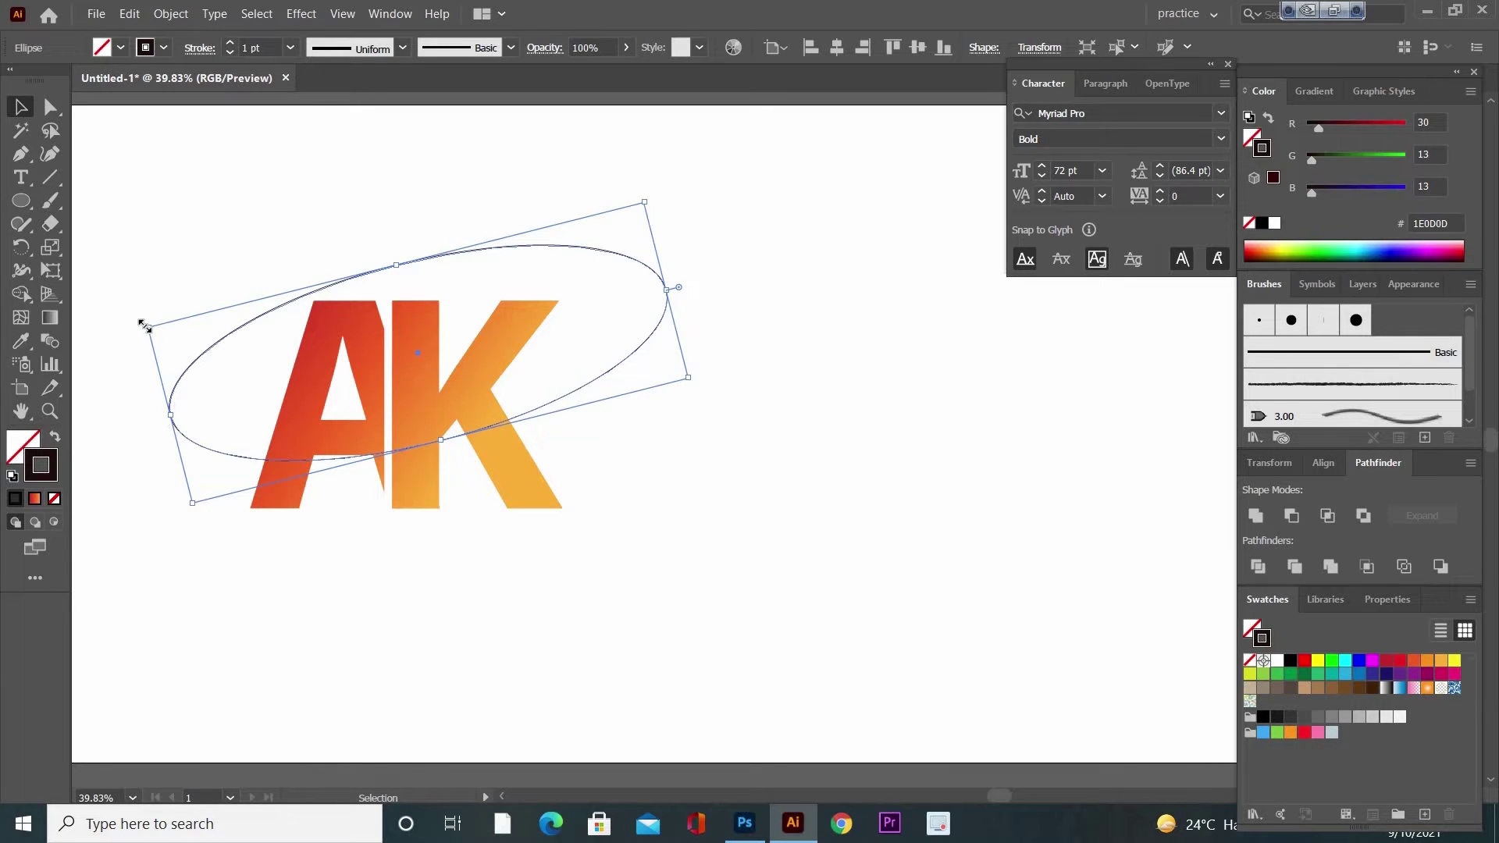
{"action": "left_click_drag", "start_coordinate": [144, 326], "coordinate": [159, 326]}
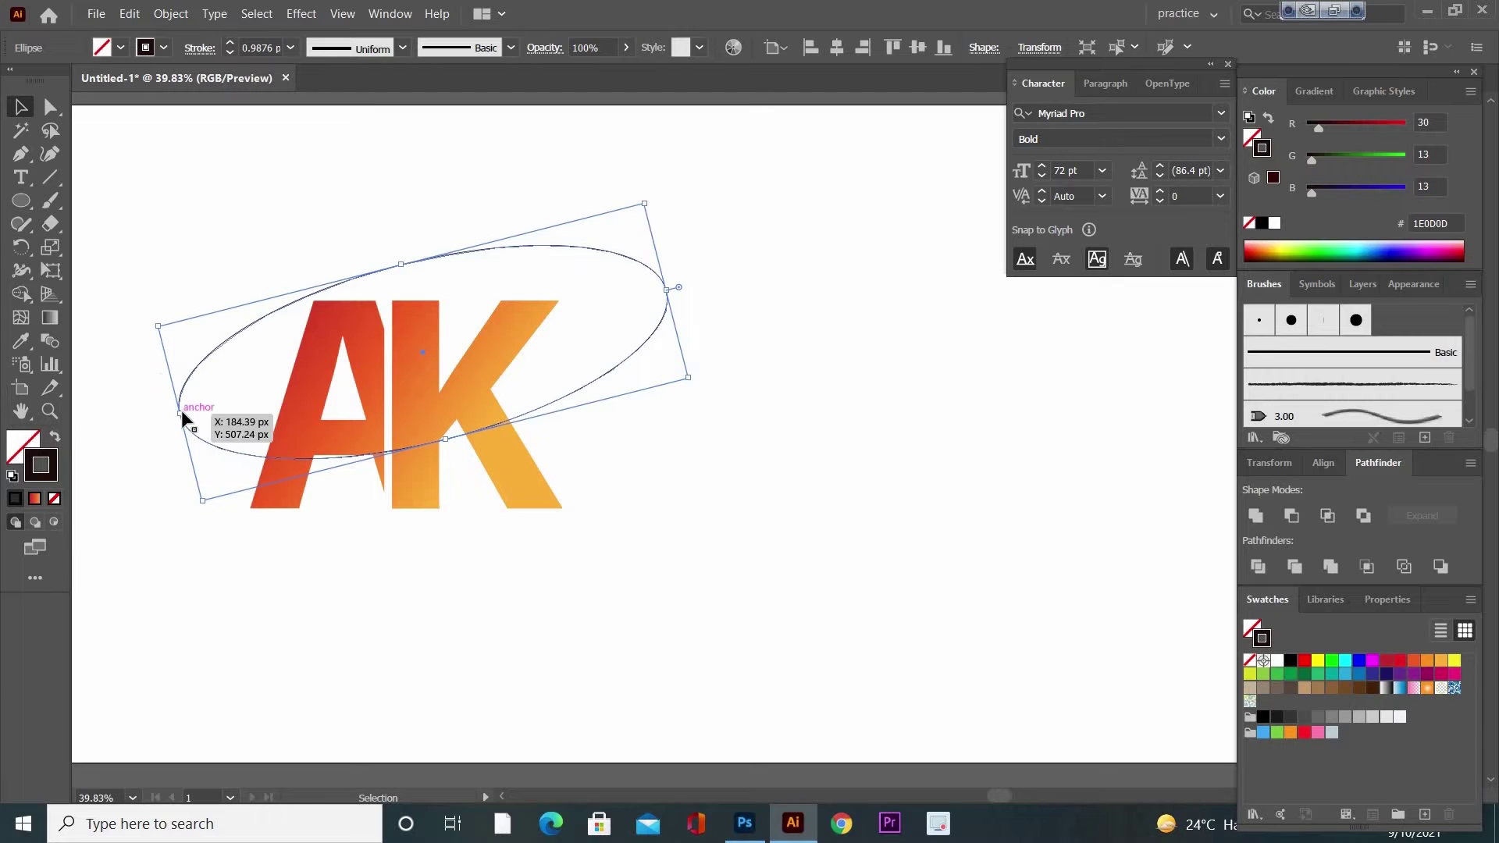
{"action": "left_click_drag", "start_coordinate": [178, 406], "coordinate": [200, 406]}
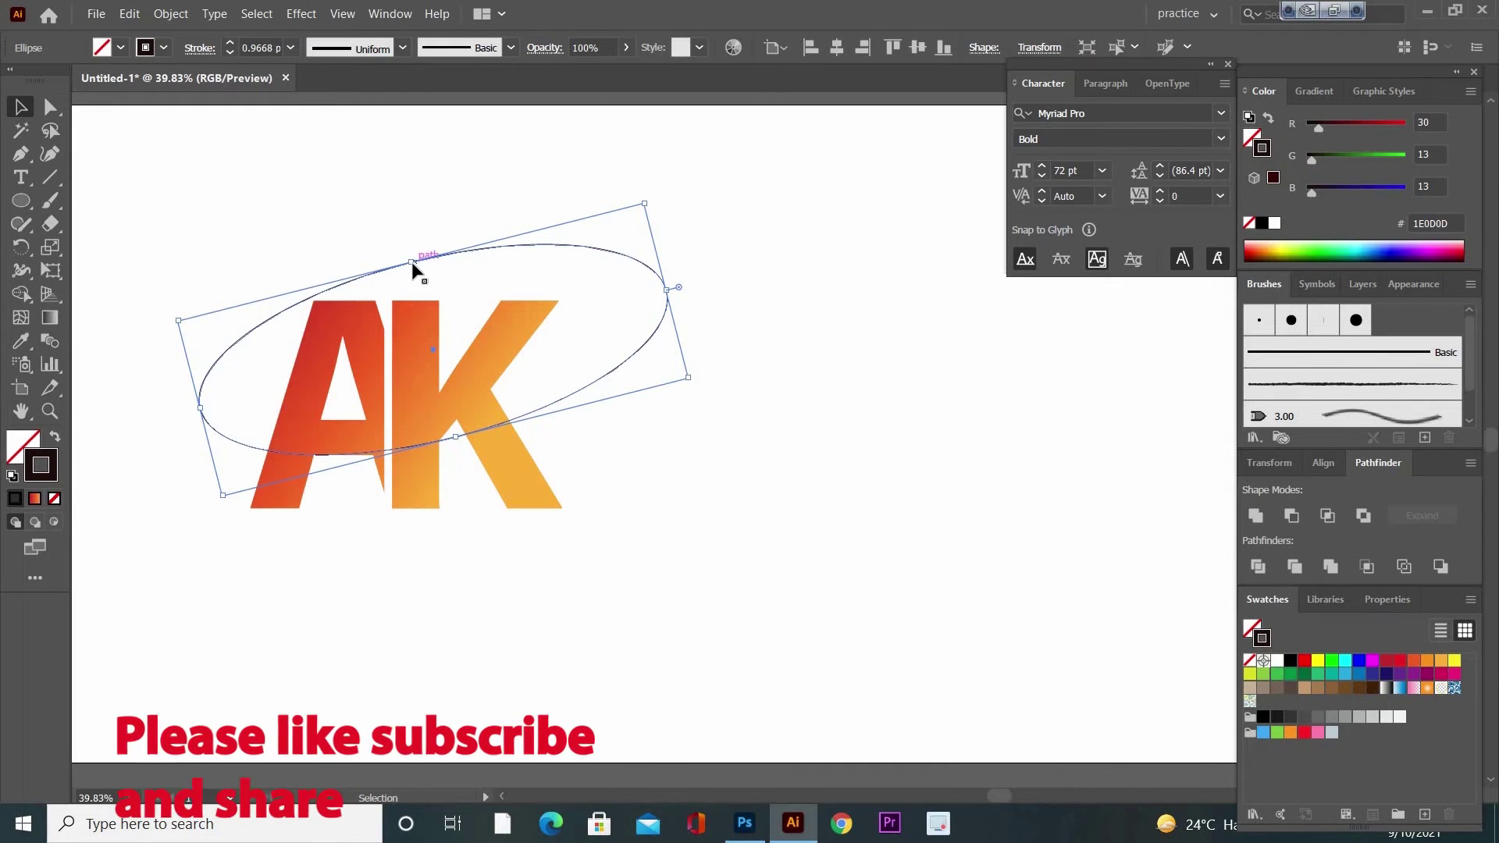
{"action": "left_click_drag", "start_coordinate": [414, 272], "coordinate": [411, 235]}
{"action": "mouse_move", "coordinate": [221, 495]}
{"action": "left_mouse_down"}
{"action": "mouse_move", "coordinate": [236, 479]}
{"action": "mouse_move", "coordinate": [220, 428]}
{"action": "left_mouse_up"}
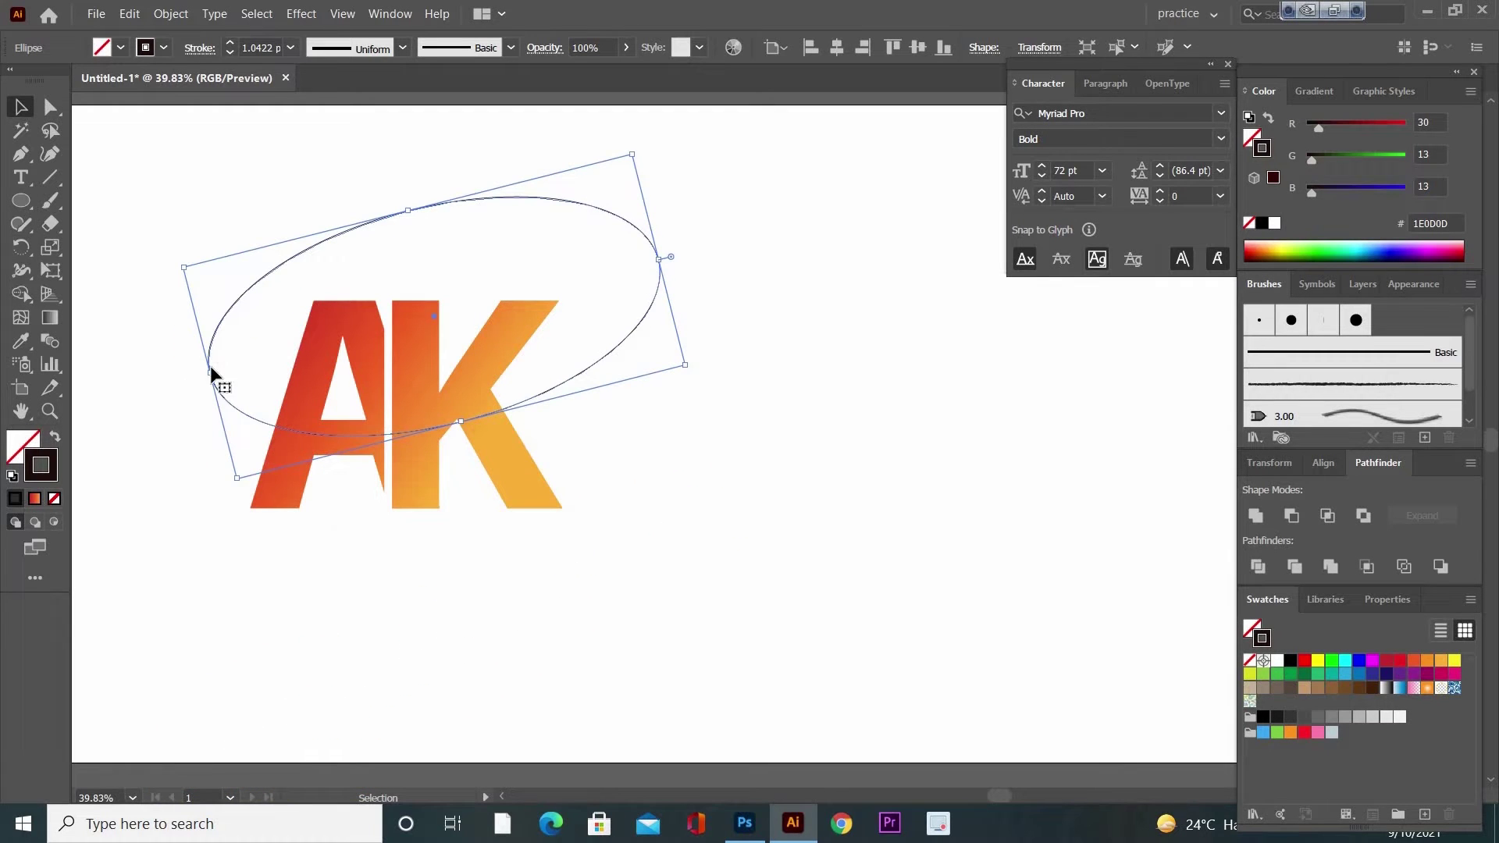
{"action": "left_click_drag", "start_coordinate": [211, 374], "coordinate": [216, 374]}
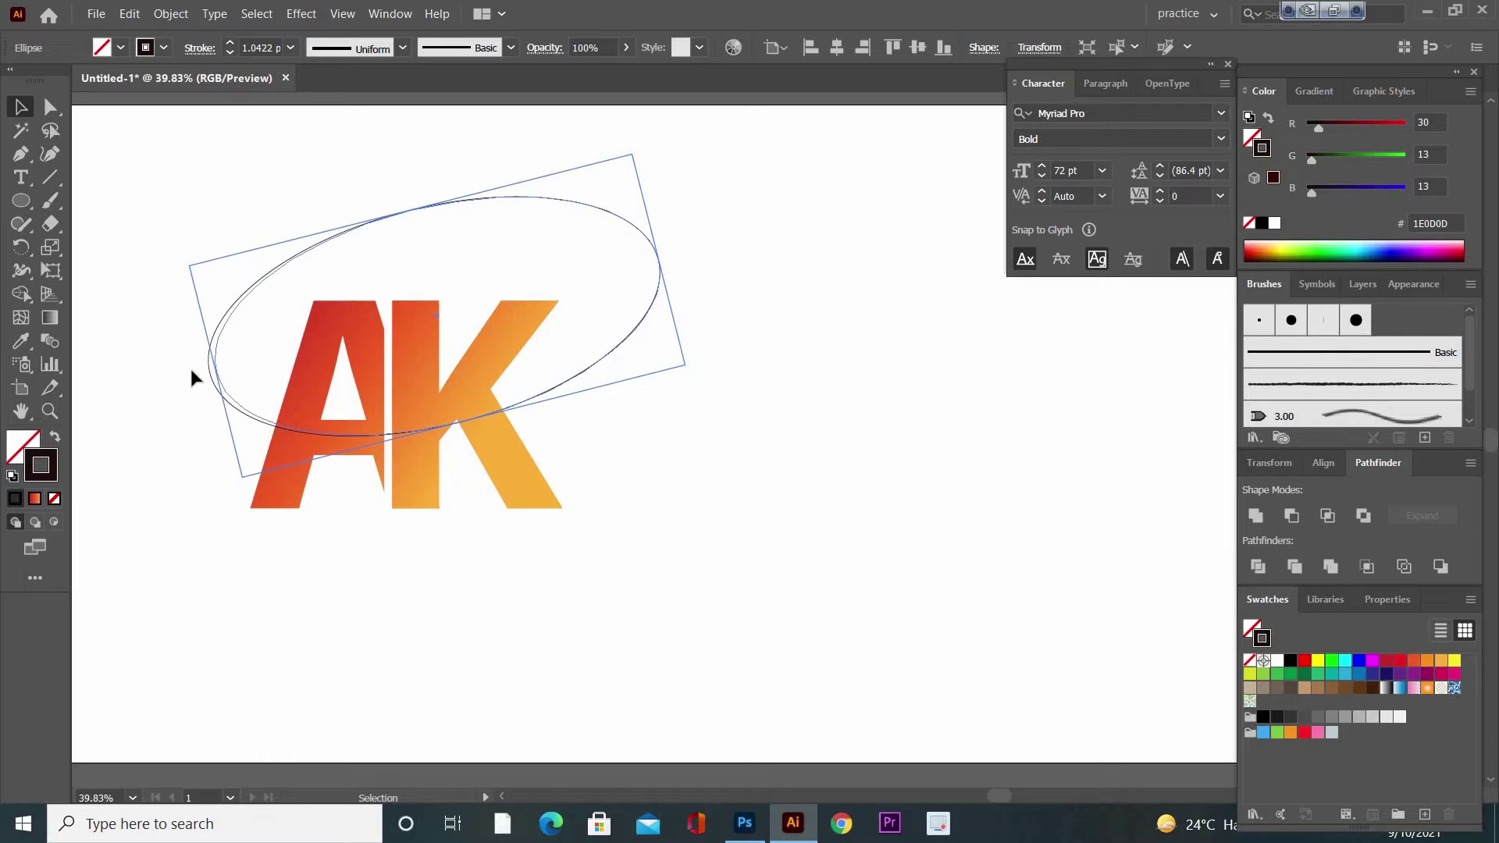
{"action": "left_click", "coordinate": [166, 438]}
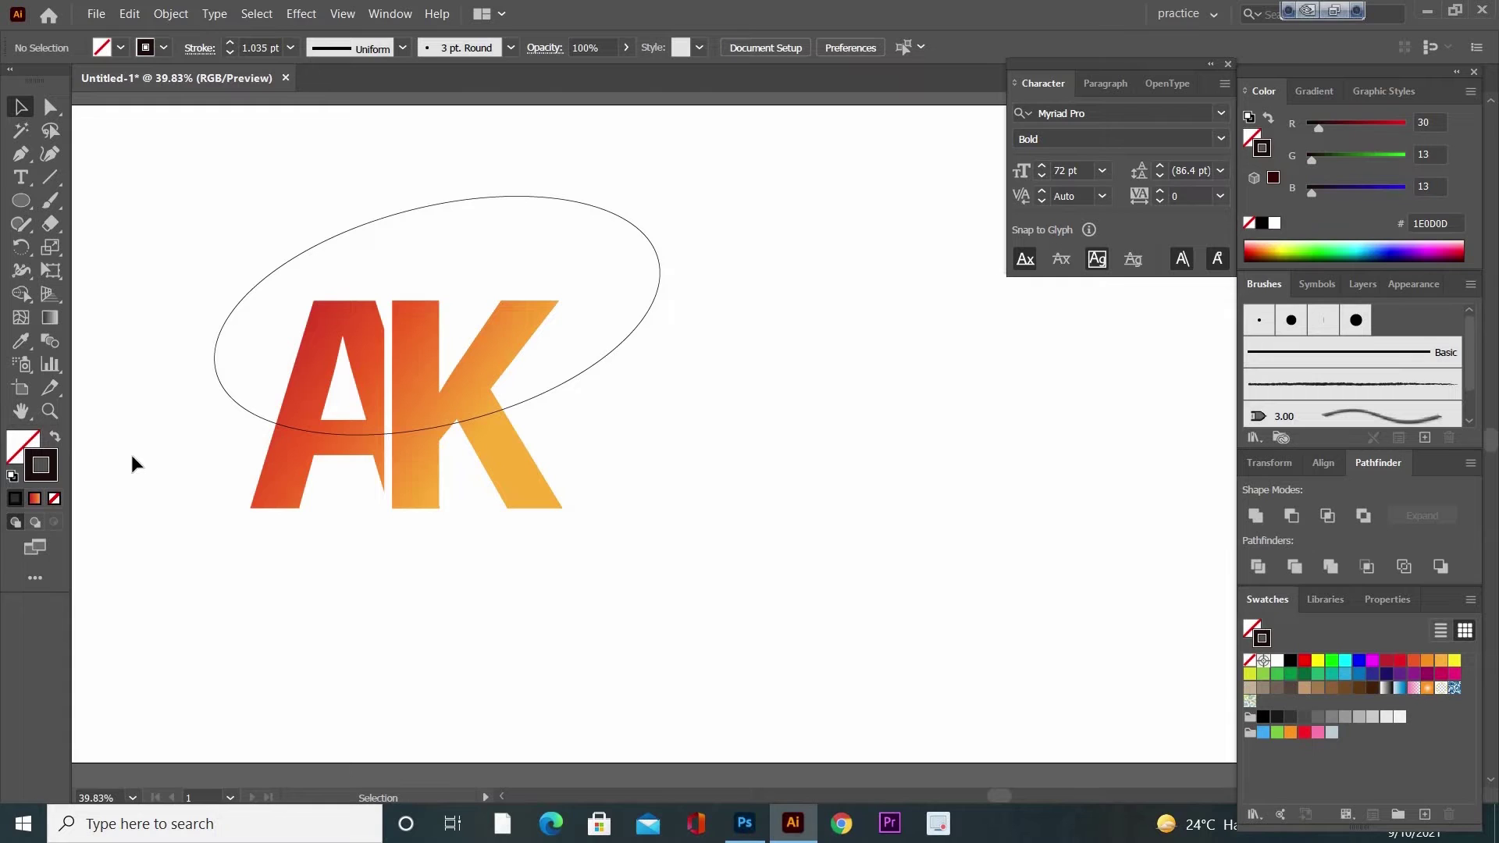
Cut the ellipse's front stretch across the letters with Scissors and delete it.
{"action": "left_click_drag", "start_coordinate": [268, 172], "coordinate": [373, 301]}
{"action": "left_click_drag", "start_coordinate": [47, 225], "coordinate": [112, 249]}
{"action": "left_click", "coordinate": [301, 428]}
{"action": "left_click", "coordinate": [298, 427]}
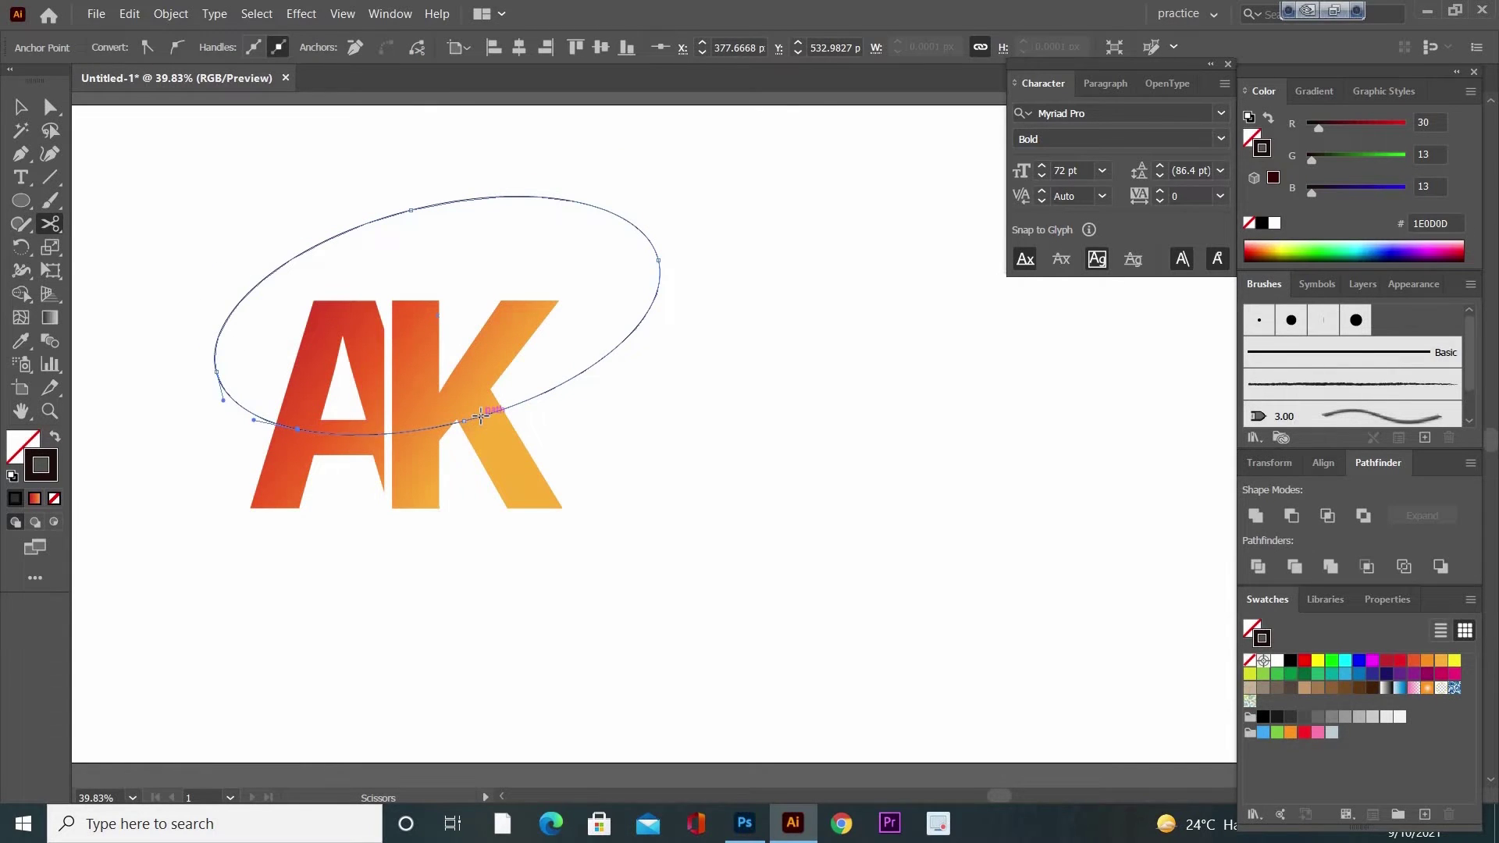
{"action": "left_click", "coordinate": [481, 415]}
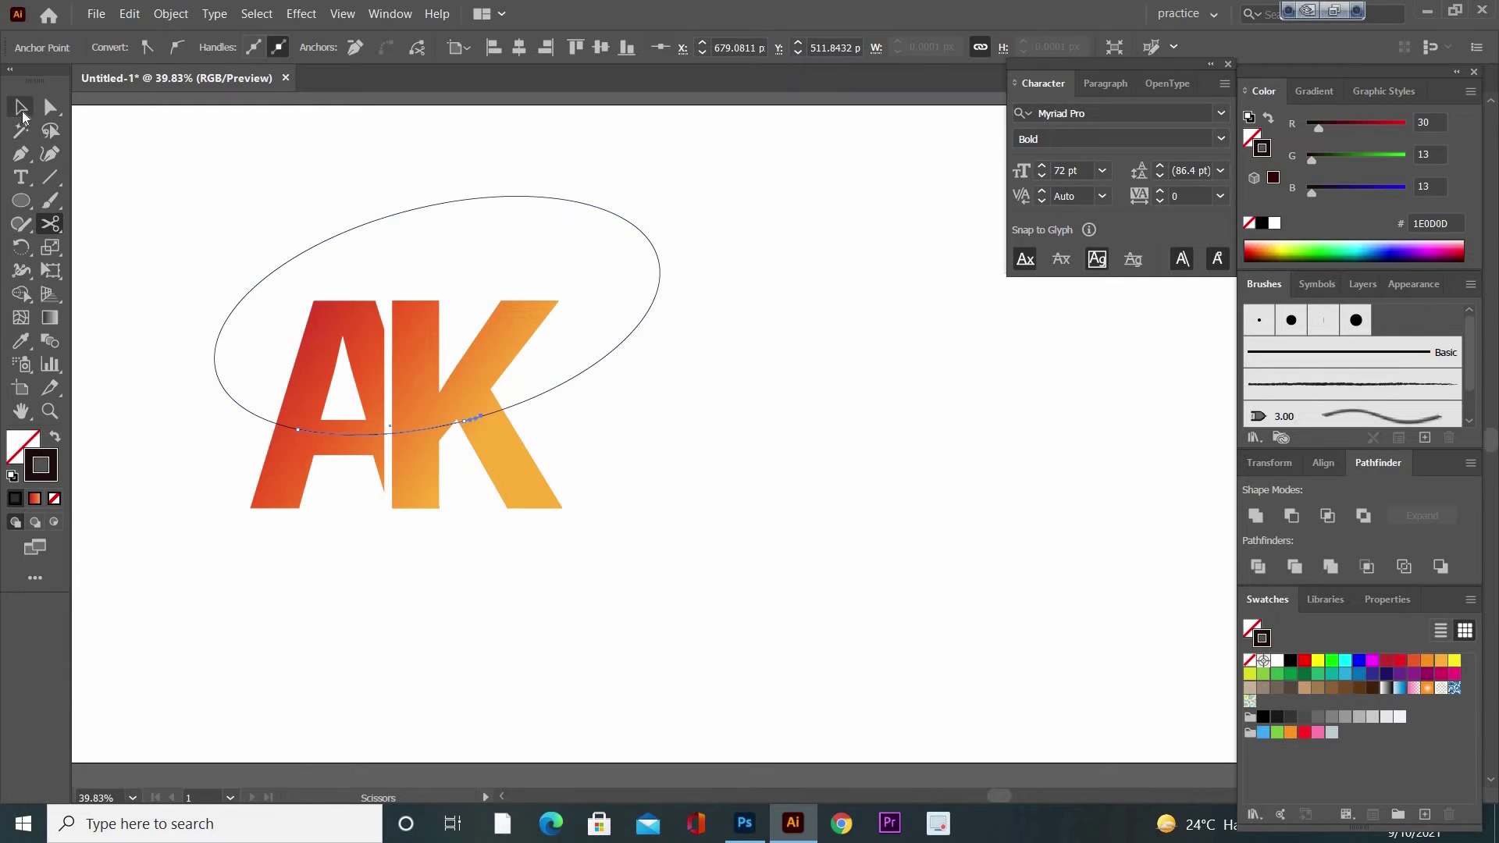
{"action": "left_click", "coordinate": [21, 109]}
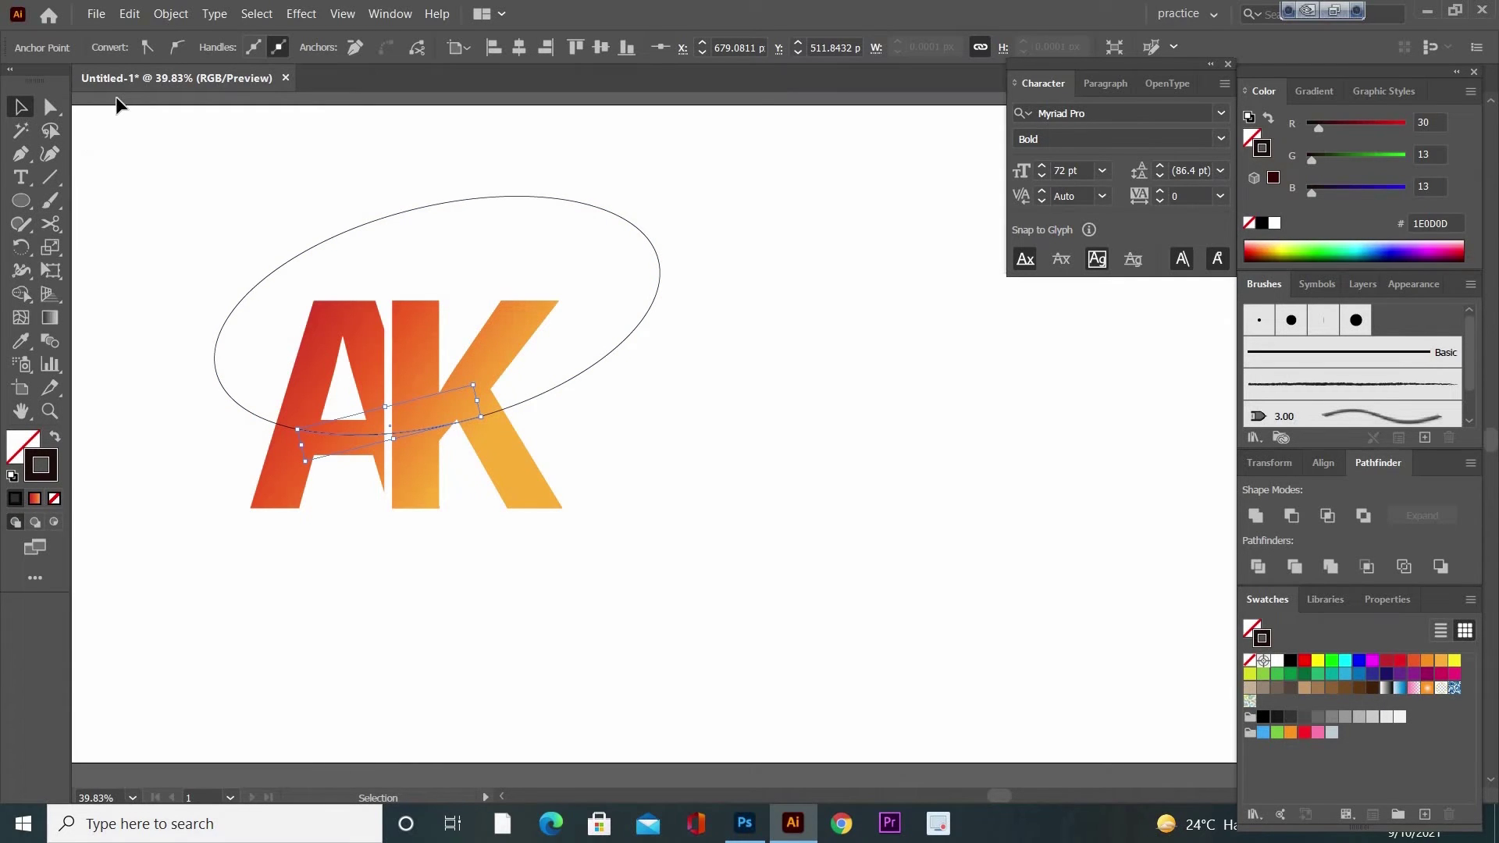
{"action": "key", "text": "Delete"}
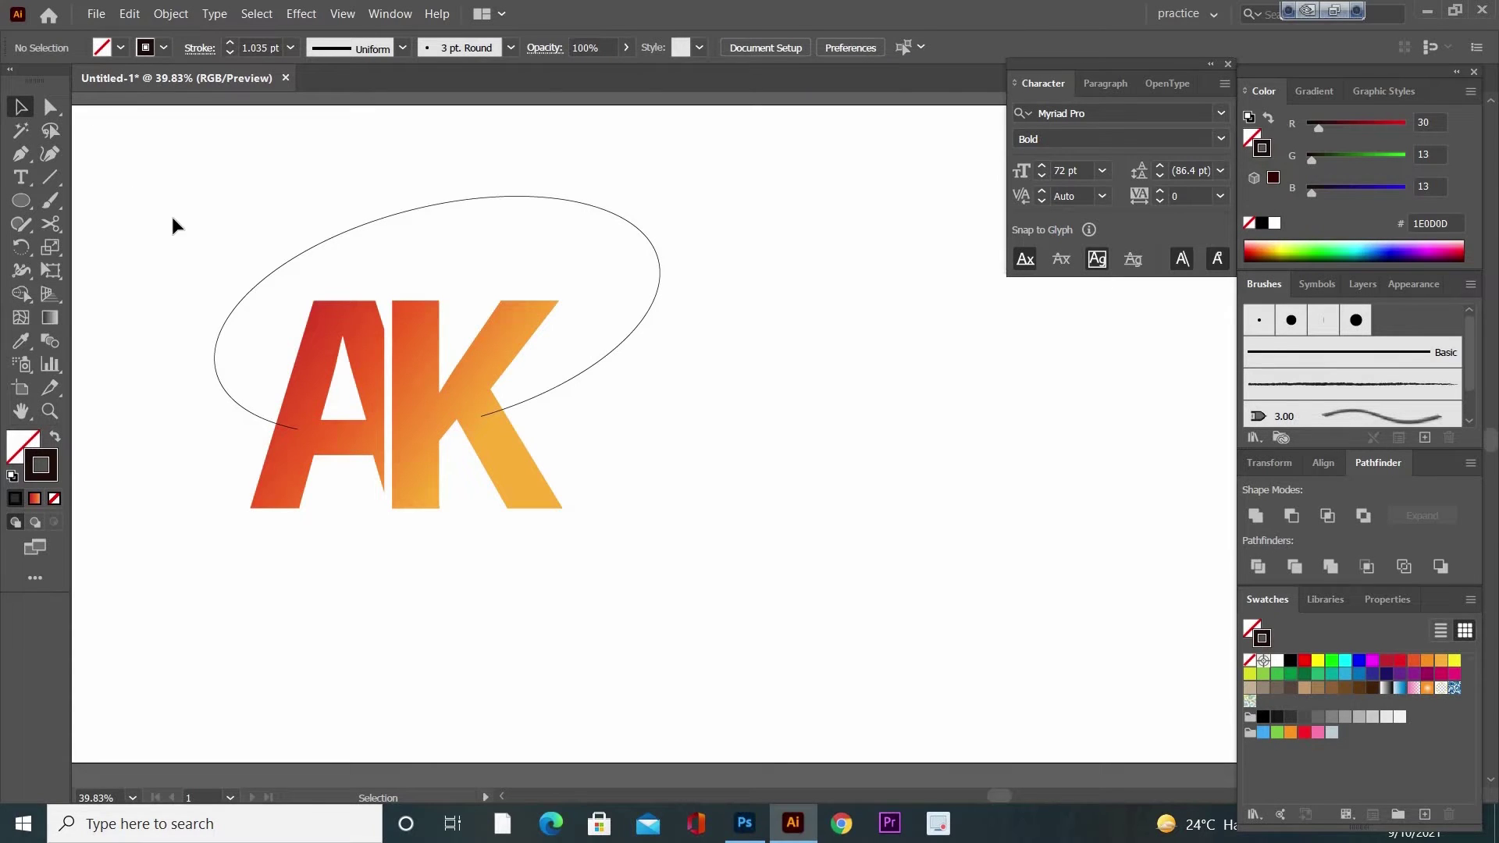
Shrink the letters and ellipse to about half size and move them to the top-left.
{"action": "left_click_drag", "start_coordinate": [171, 213], "coordinate": [556, 521]}
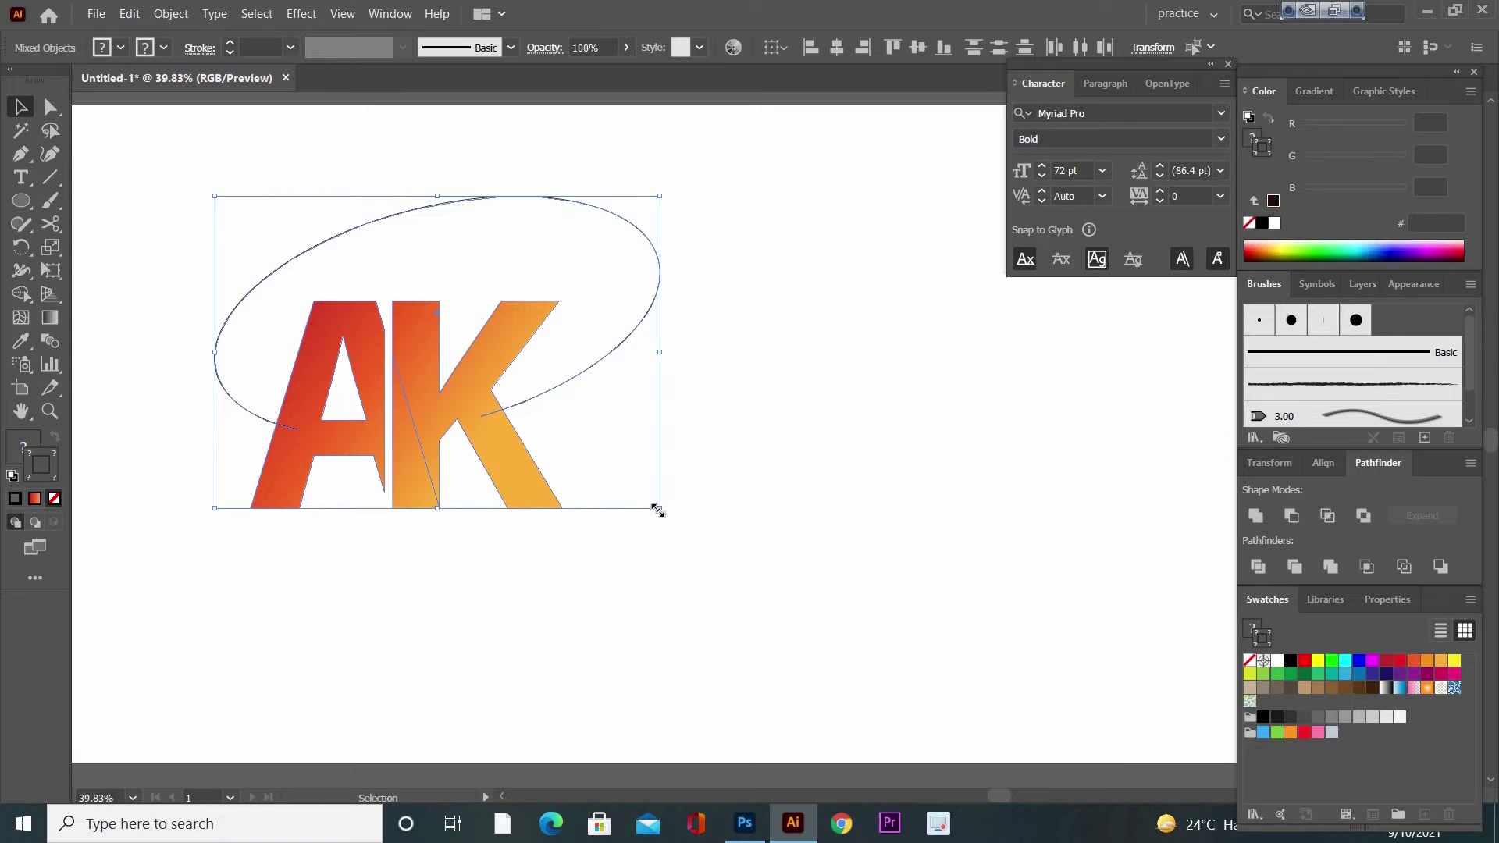
{"action": "left_click_drag", "start_coordinate": [658, 510], "coordinate": [550, 430]}
{"action": "left_click_drag", "start_coordinate": [356, 316], "coordinate": [174, 183]}
{"action": "left_click", "coordinate": [19, 109]}
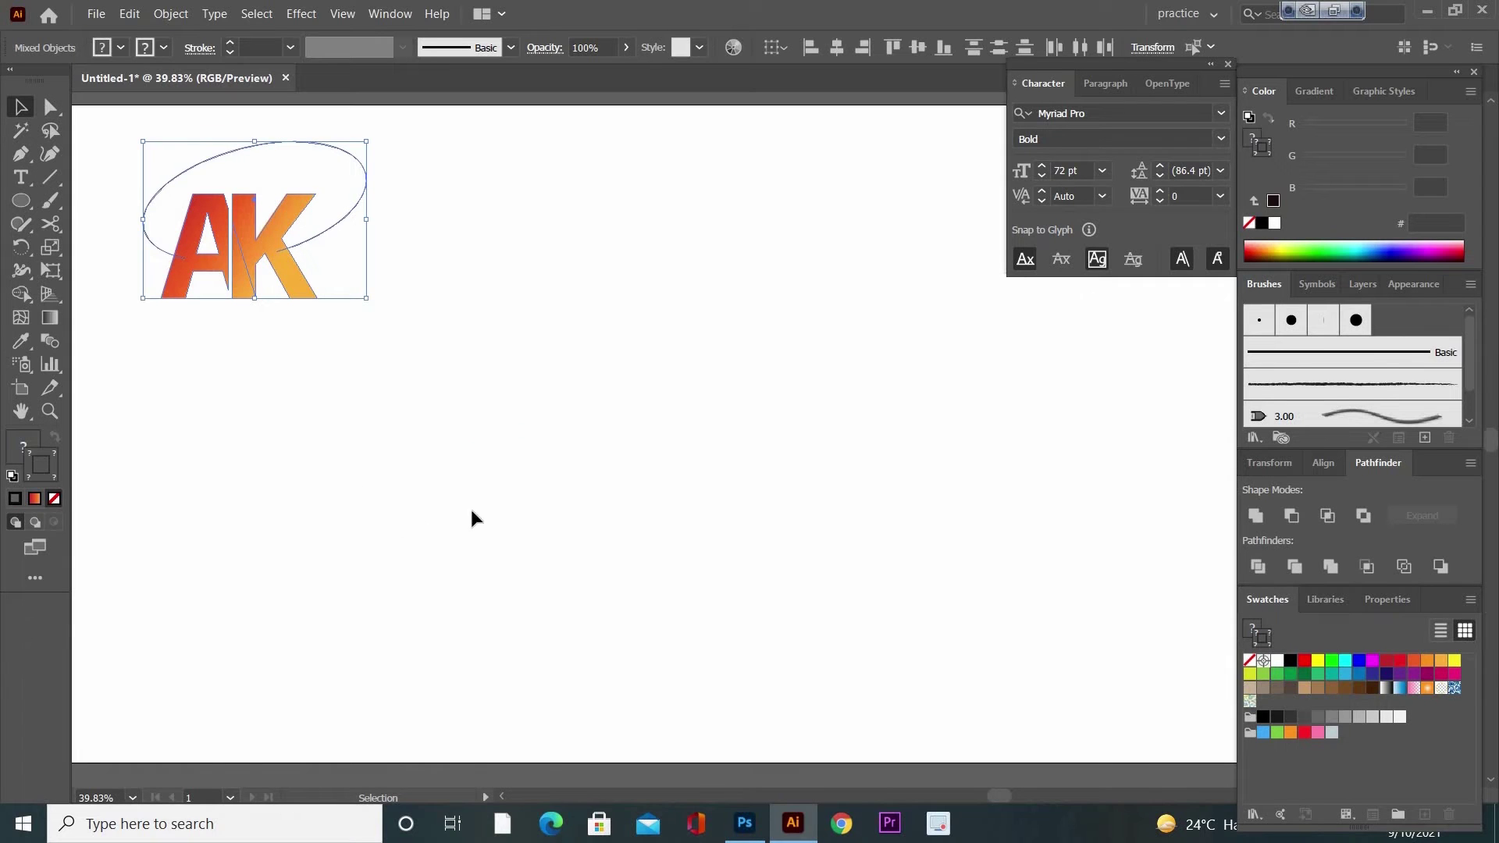
Draw a straight horizontal line in the middle of the artboard with the Pen tool.
{"action": "left_click", "coordinate": [21, 154]}
{"action": "key", "text": "ctrl+shift+a"}
{"action": "left_click", "coordinate": [600, 492]}
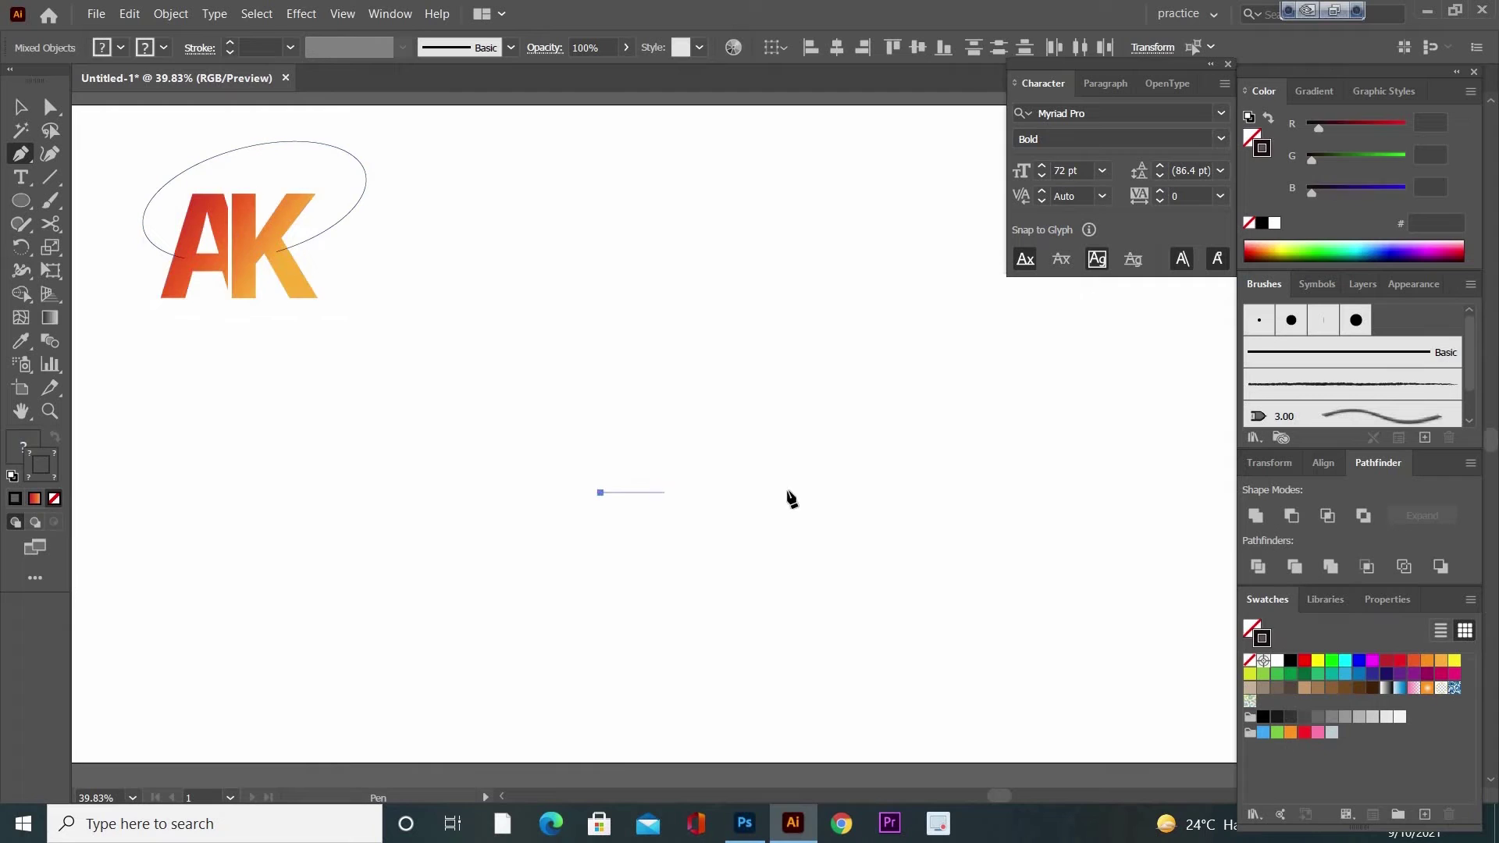
{"action": "left_click", "coordinate": [922, 493]}
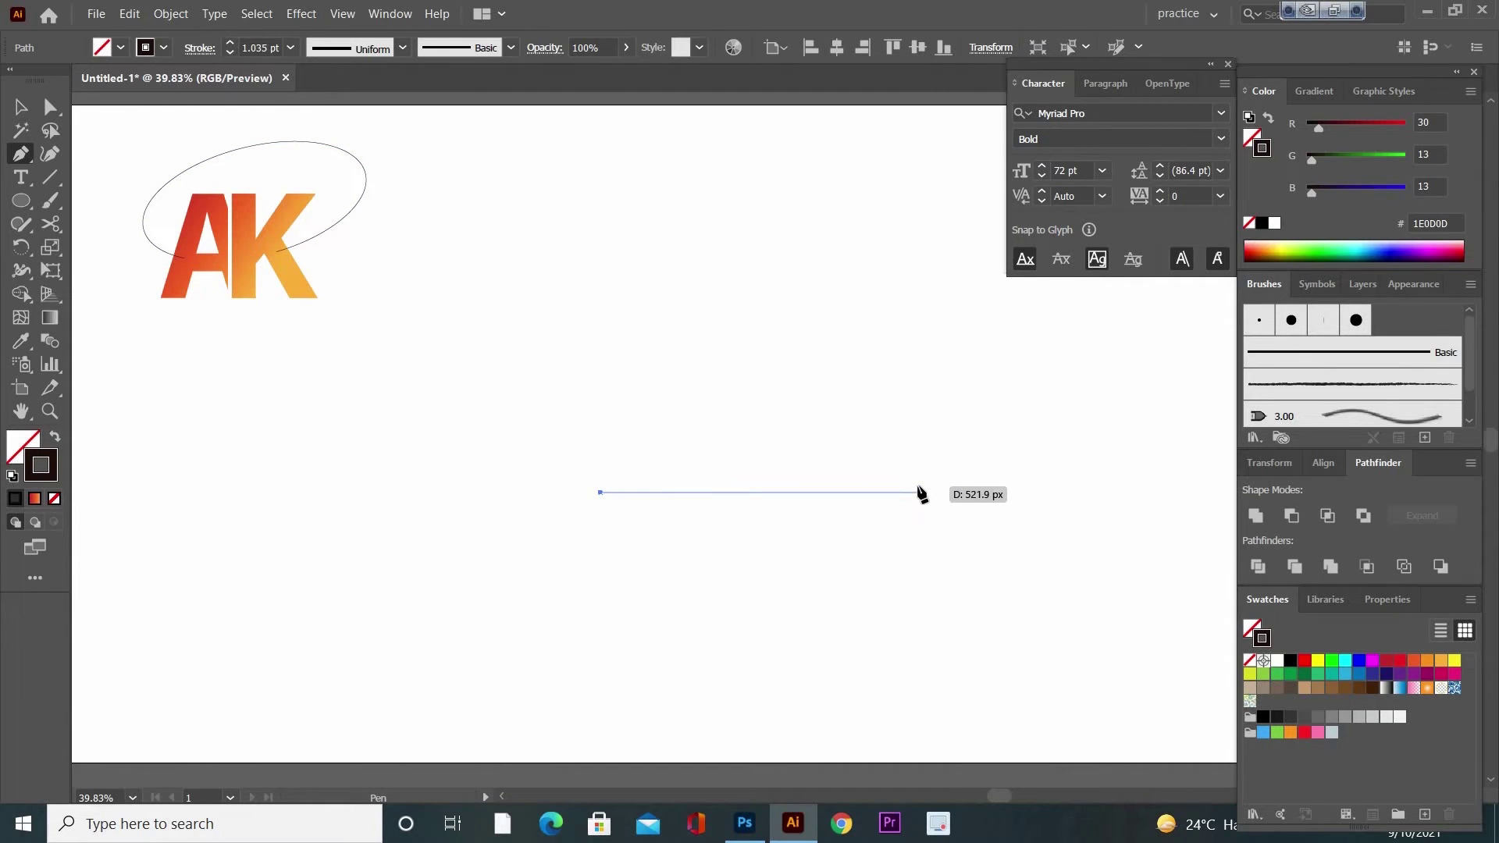
{"action": "left_click", "coordinate": [918, 492]}
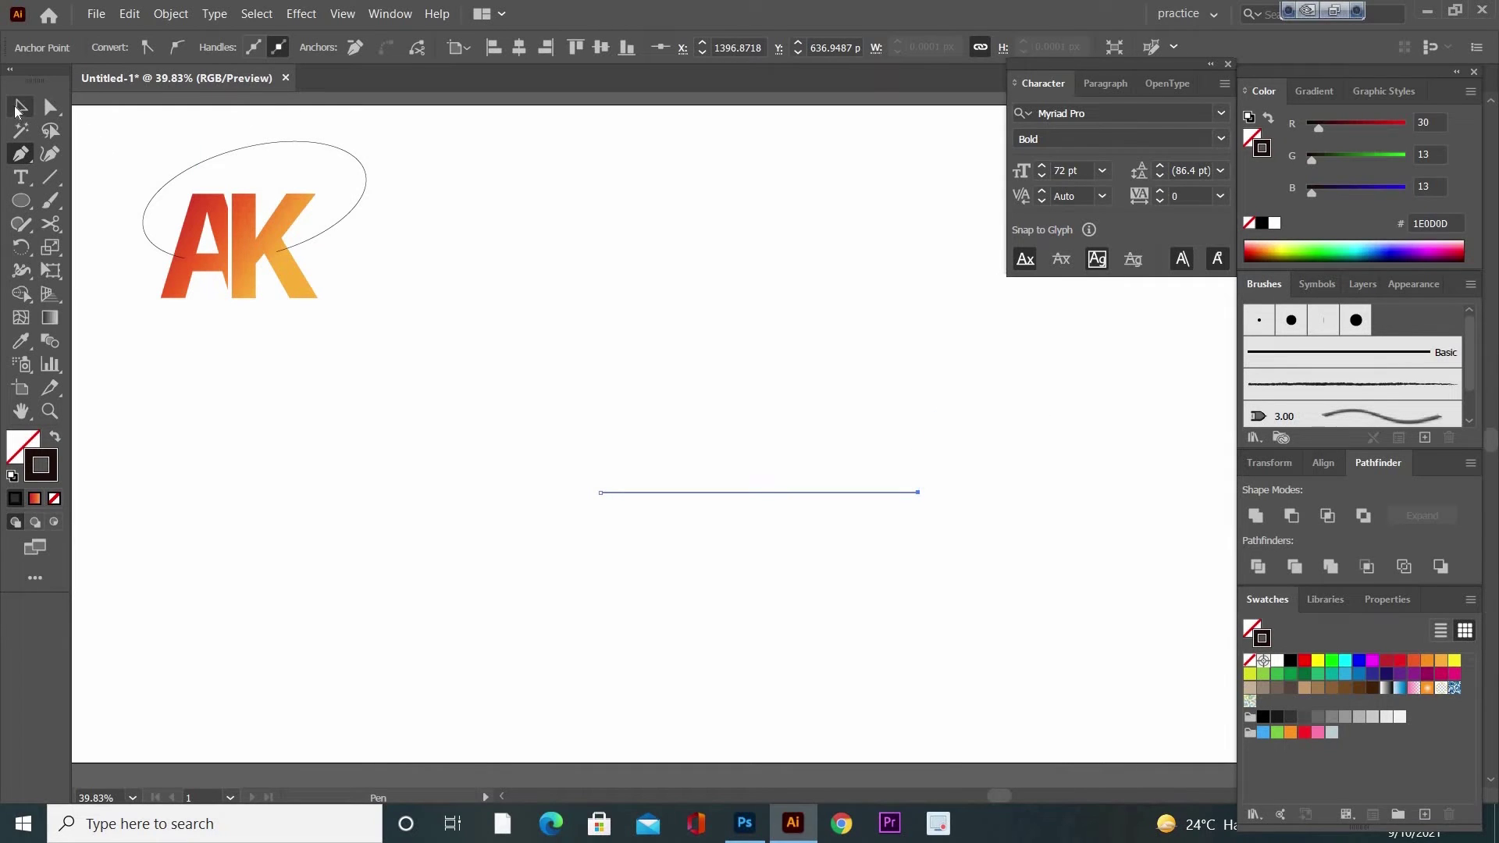
Set the line's stroke to 8 pt and Alt-drag copies into four stacked lines.
{"action": "left_click", "coordinate": [18, 109]}
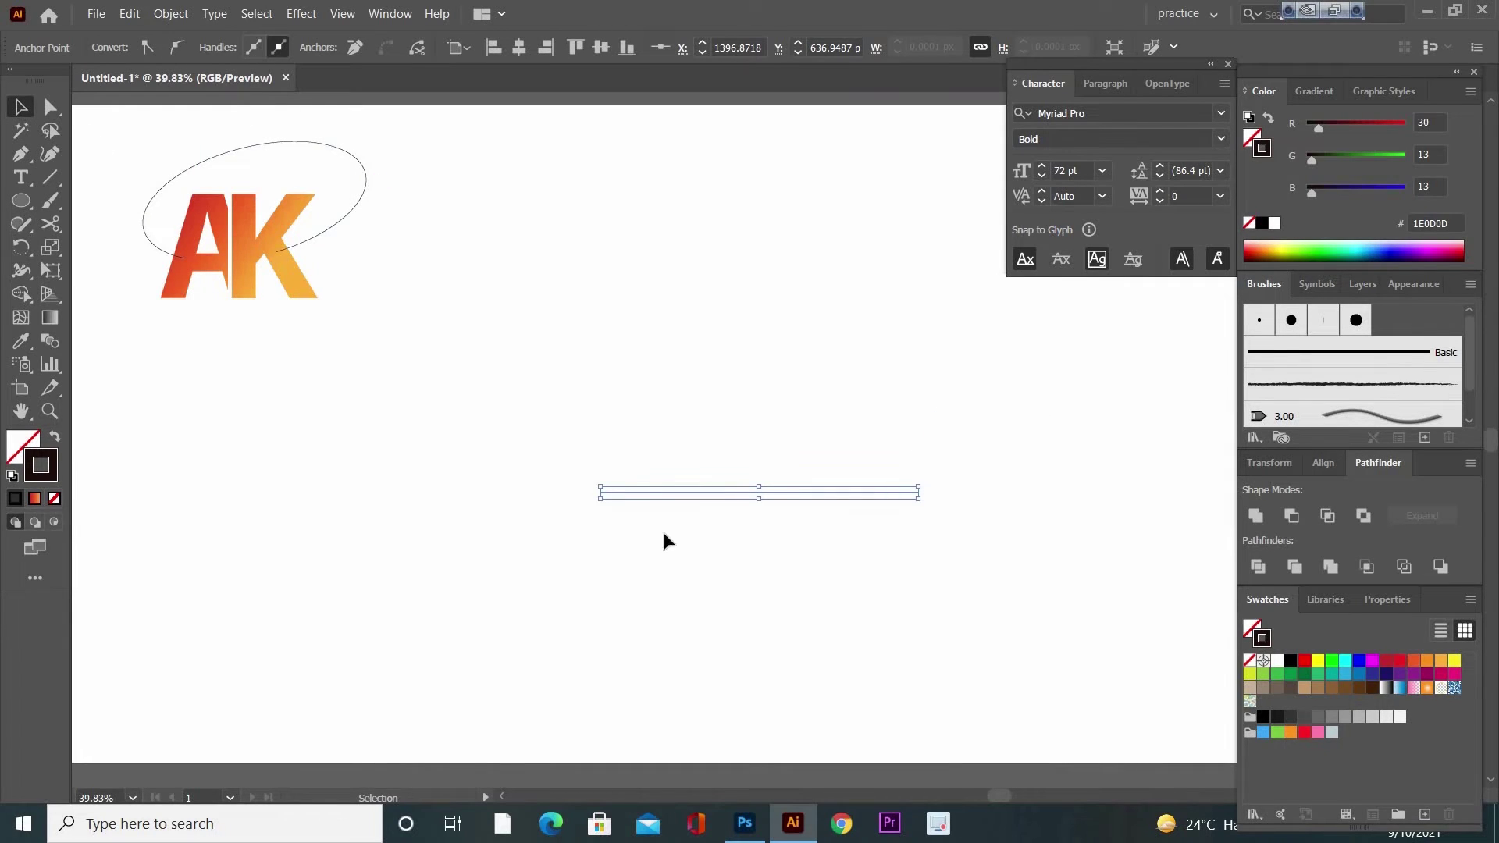
{"action": "left_click", "coordinate": [291, 48]}
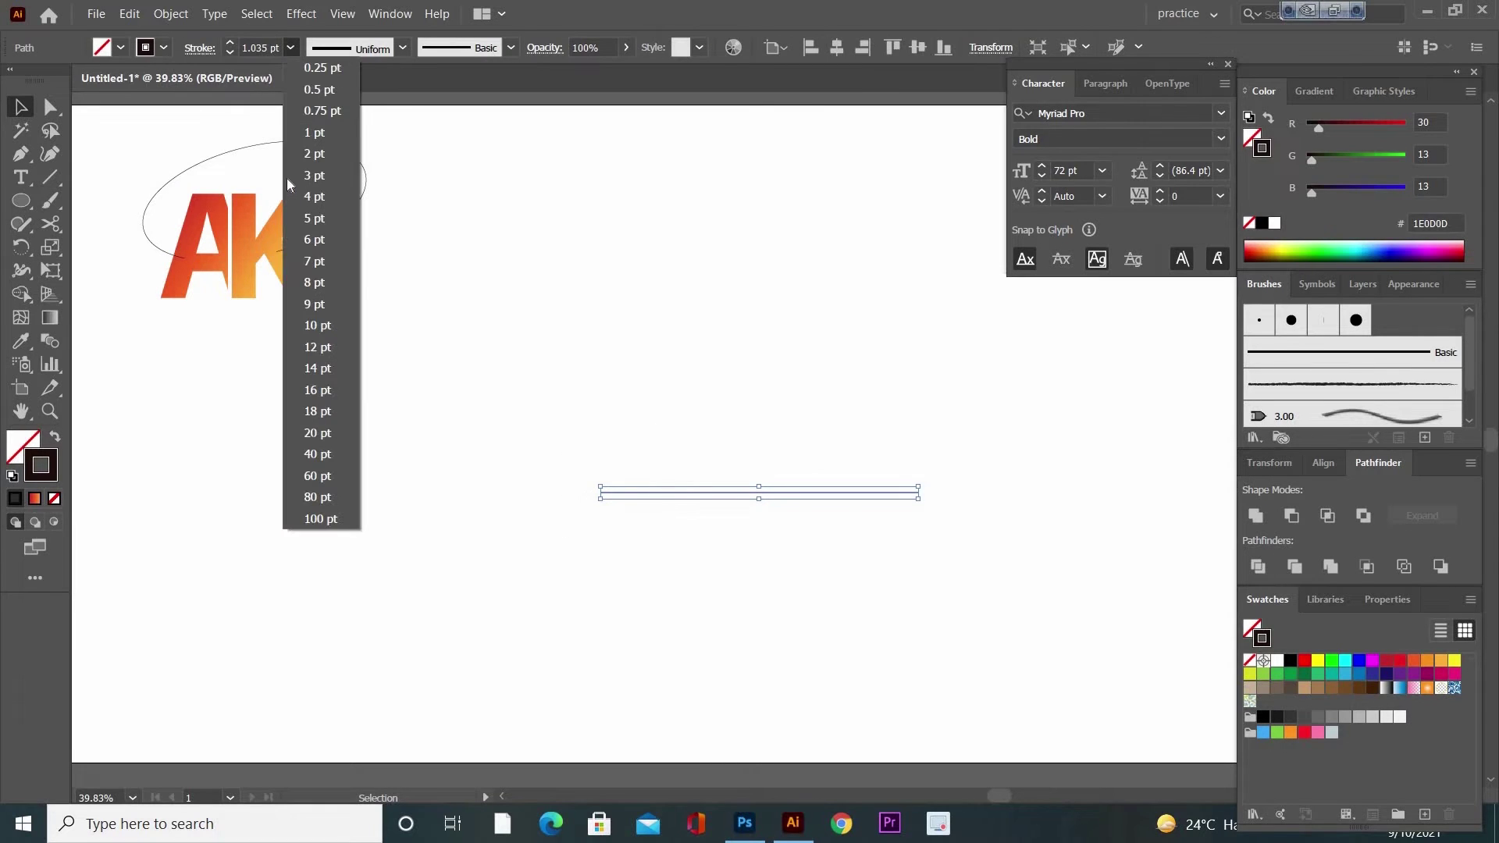
{"action": "left_click", "coordinate": [314, 282]}
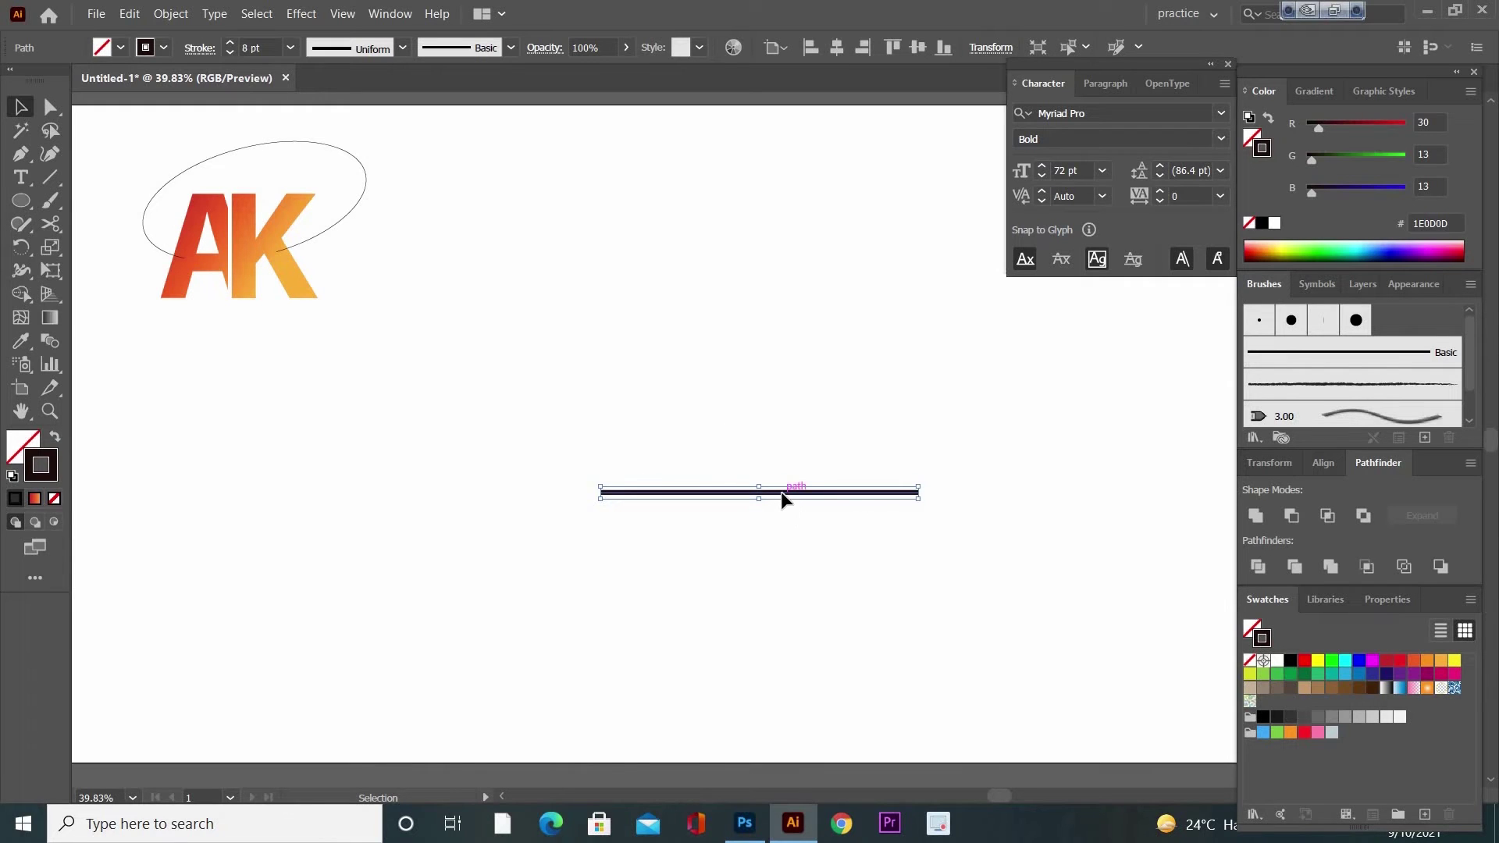
{"action": "left_click_drag", "start_coordinate": [782, 493], "coordinate": [786, 580]}
{"action": "key", "text": "alt"}
Colour the top line crimson and the second line red.
{"action": "left_click", "coordinate": [15, 111]}
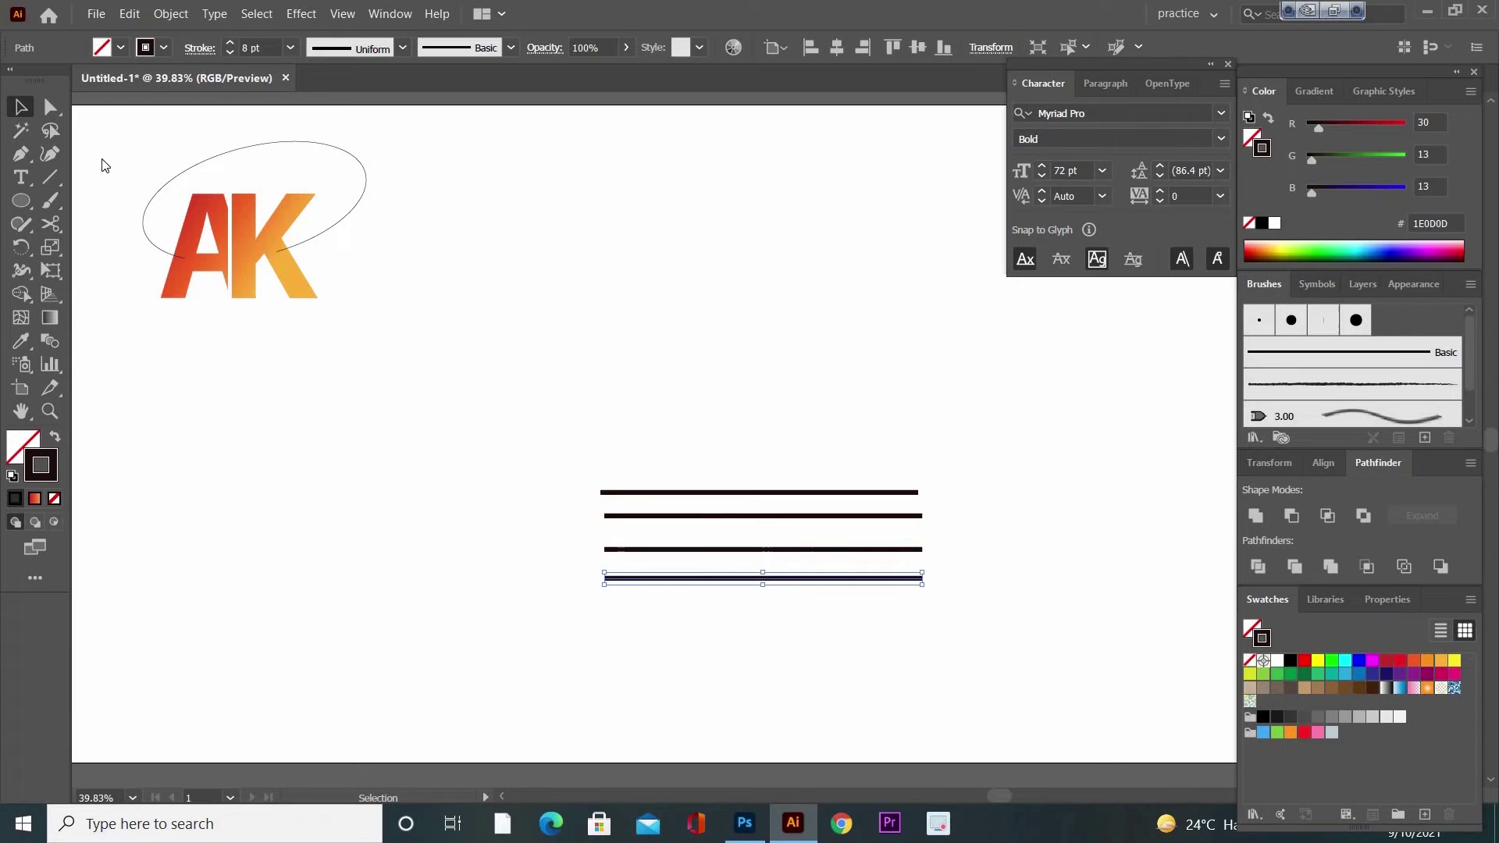
{"action": "left_click", "coordinate": [874, 491]}
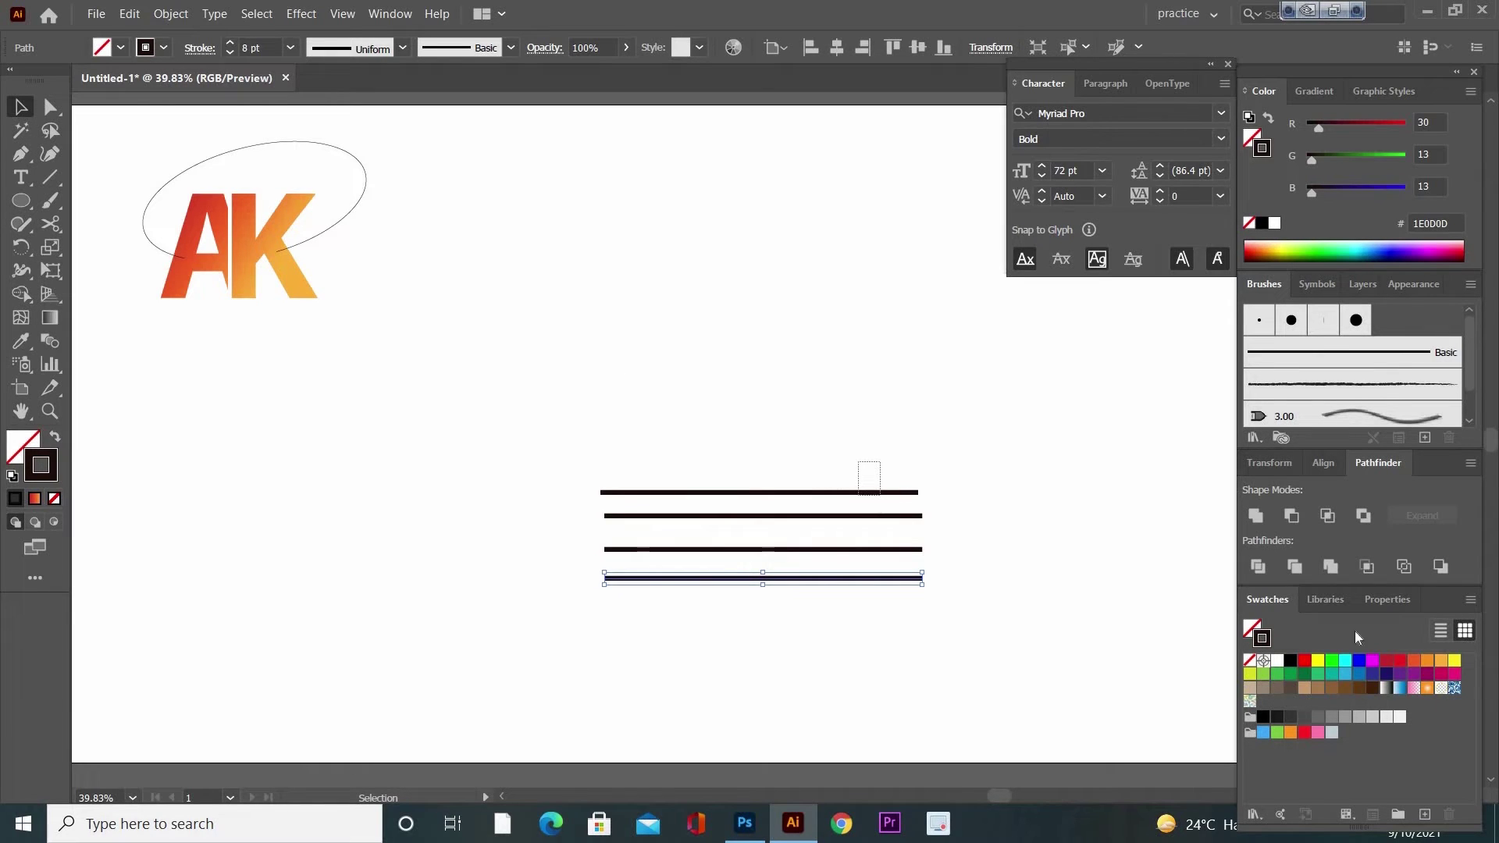
{"action": "left_click", "coordinate": [1388, 662]}
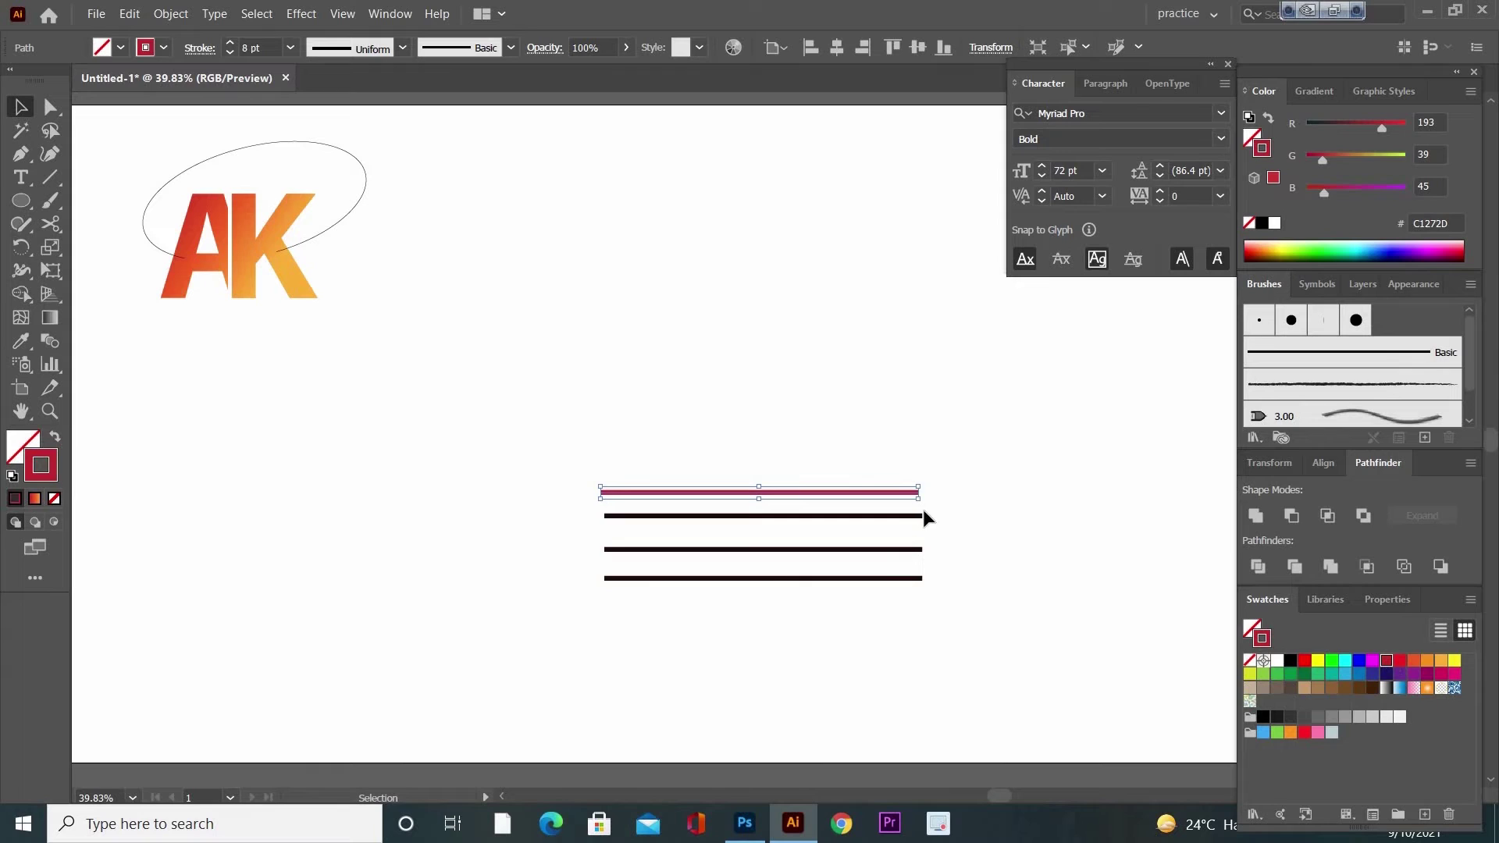
{"action": "left_click", "coordinate": [914, 517]}
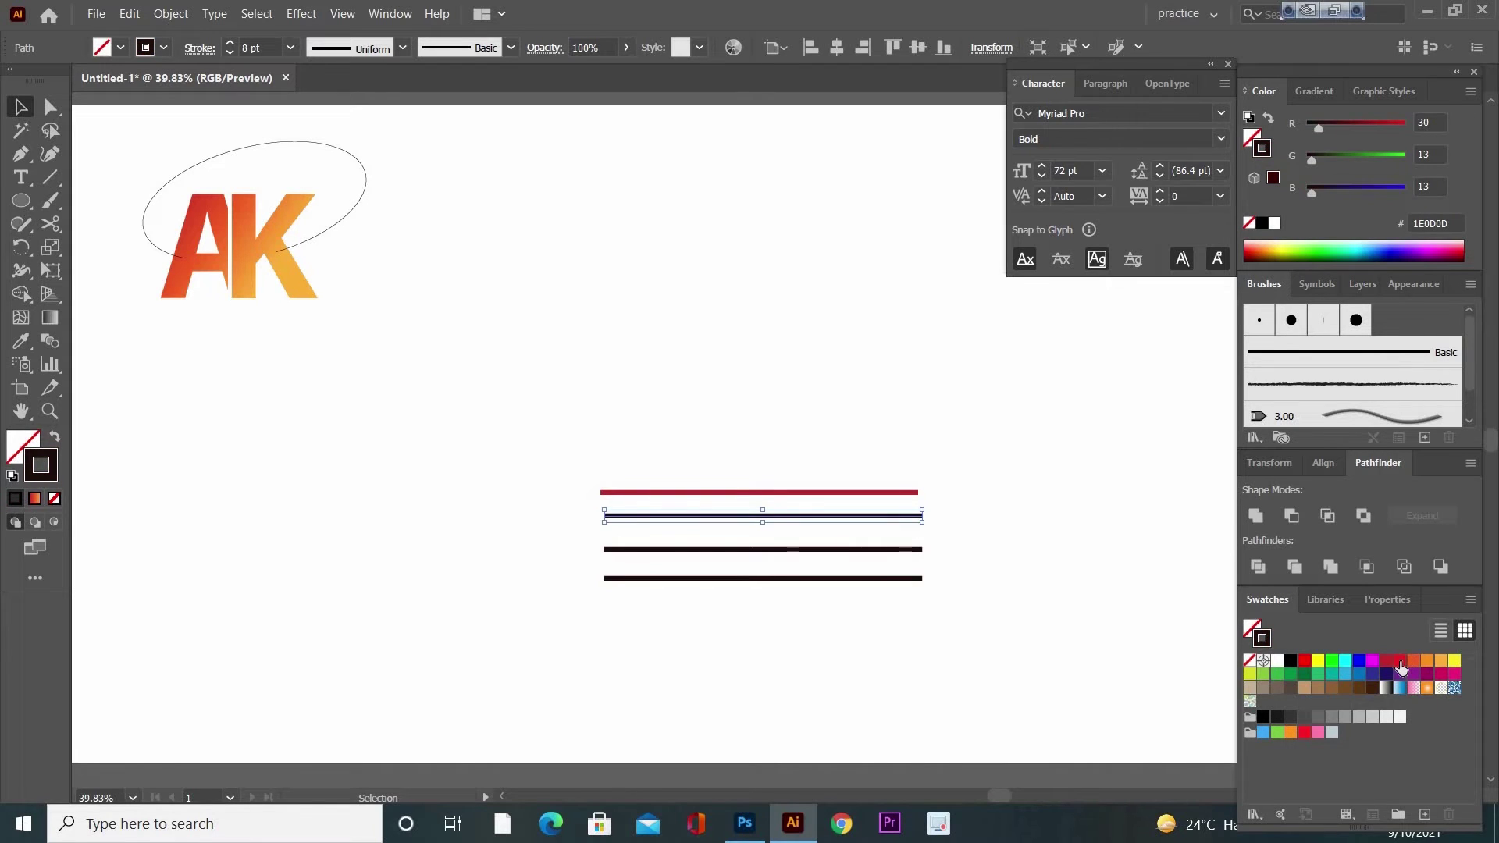
{"action": "left_click", "coordinate": [1400, 660]}
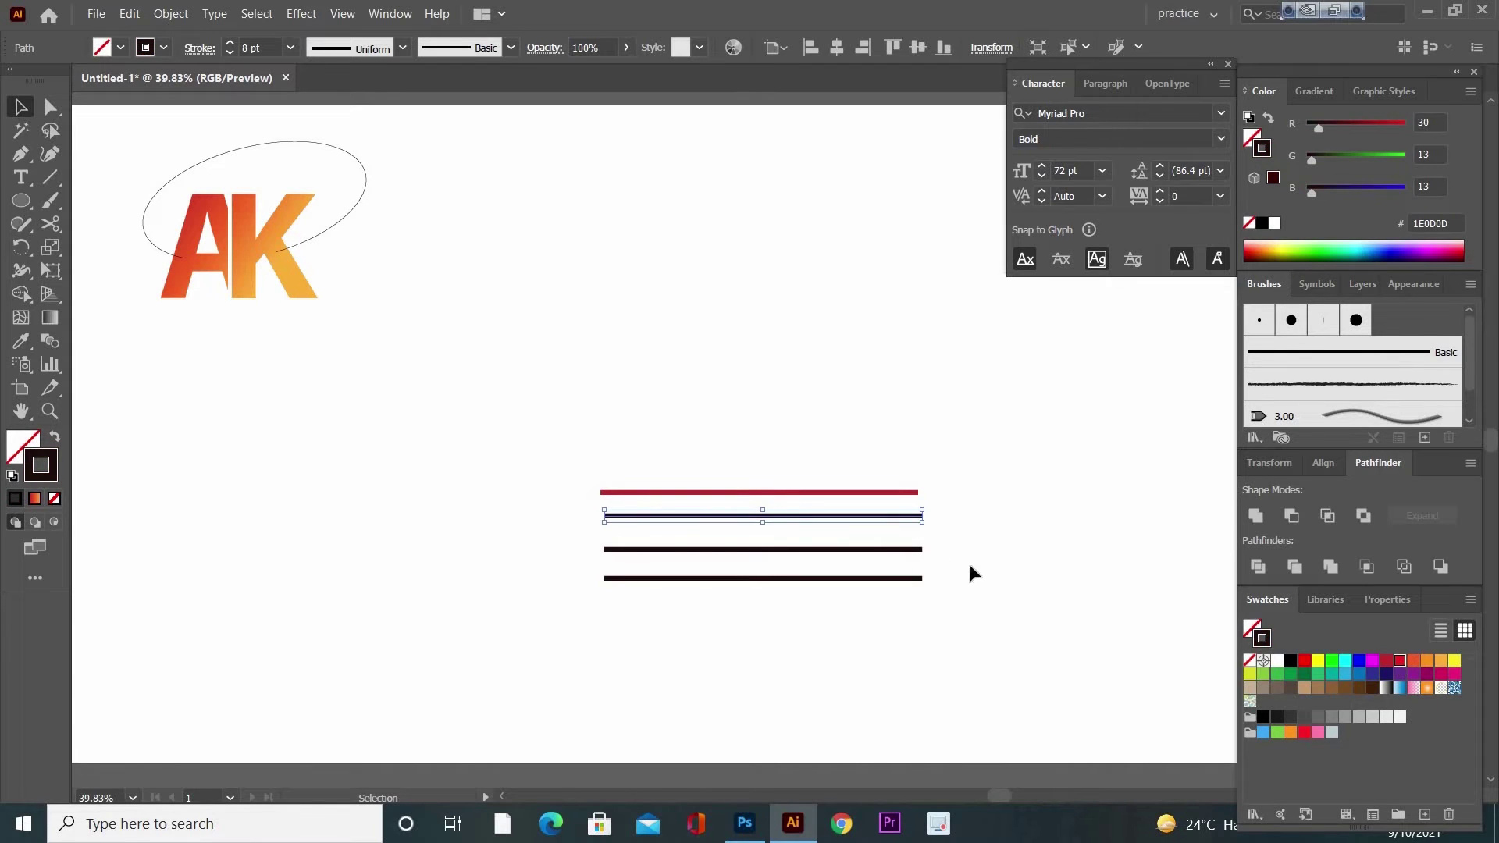
Colour the third line orange and the fourth light orange, then select all left end points.
{"action": "left_click", "coordinate": [910, 550]}
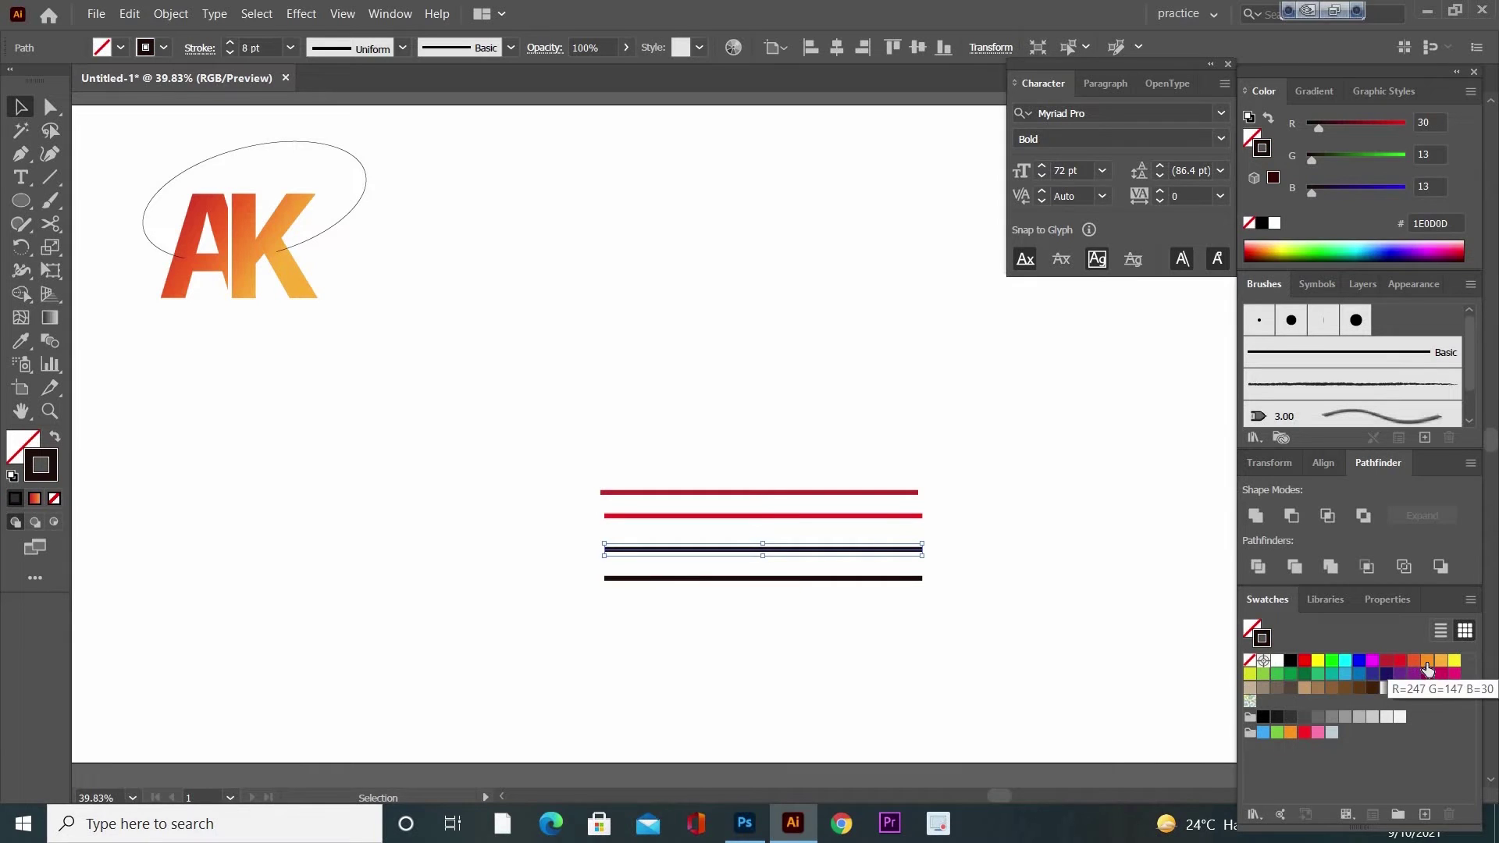
{"action": "left_click", "coordinate": [1427, 661]}
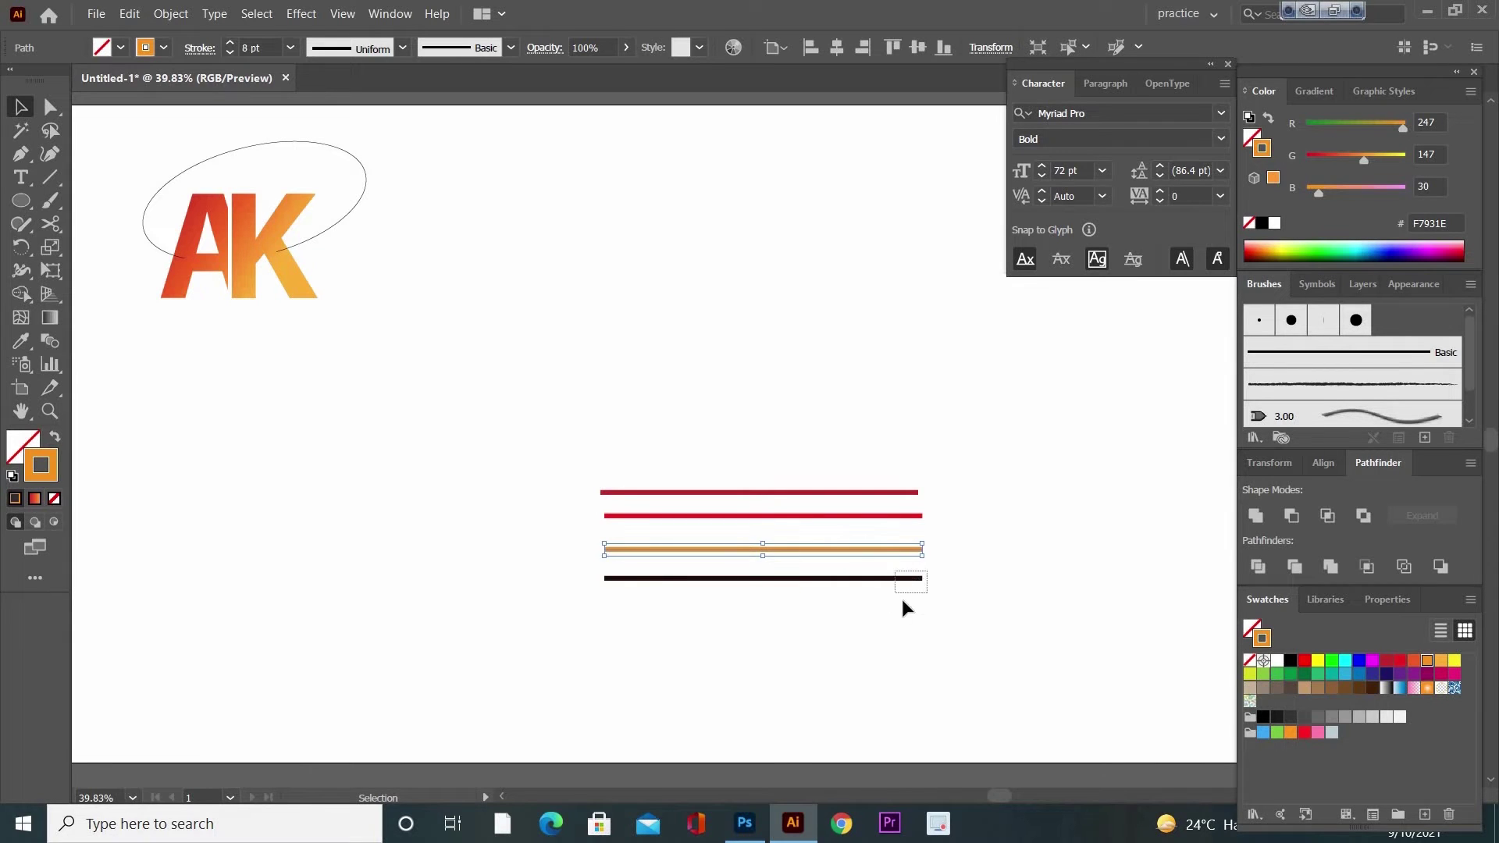
{"action": "left_click_drag", "start_coordinate": [895, 573], "coordinate": [927, 593]}
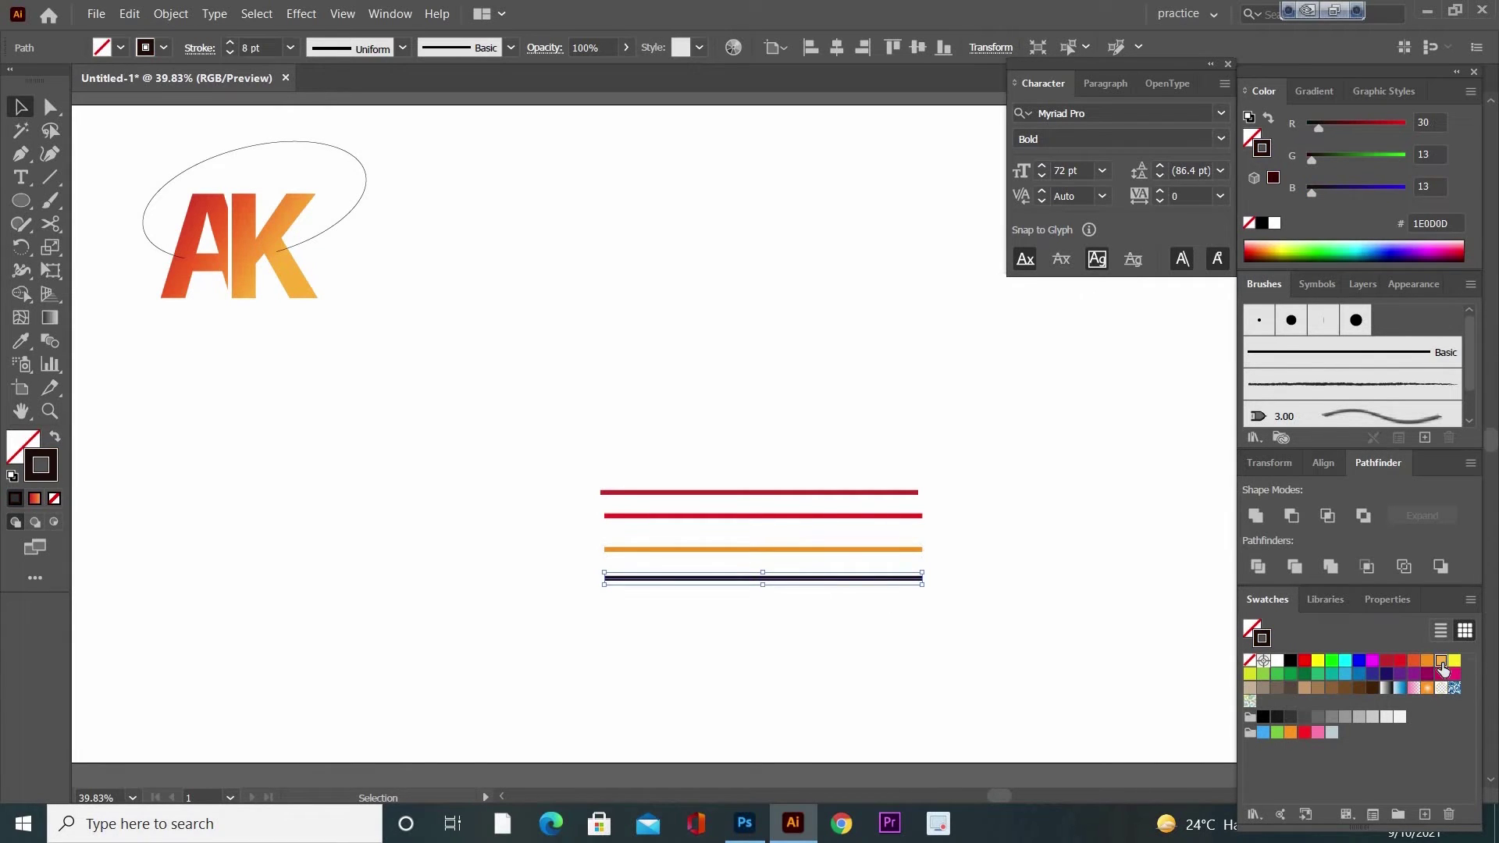
{"action": "left_click", "coordinate": [1441, 660]}
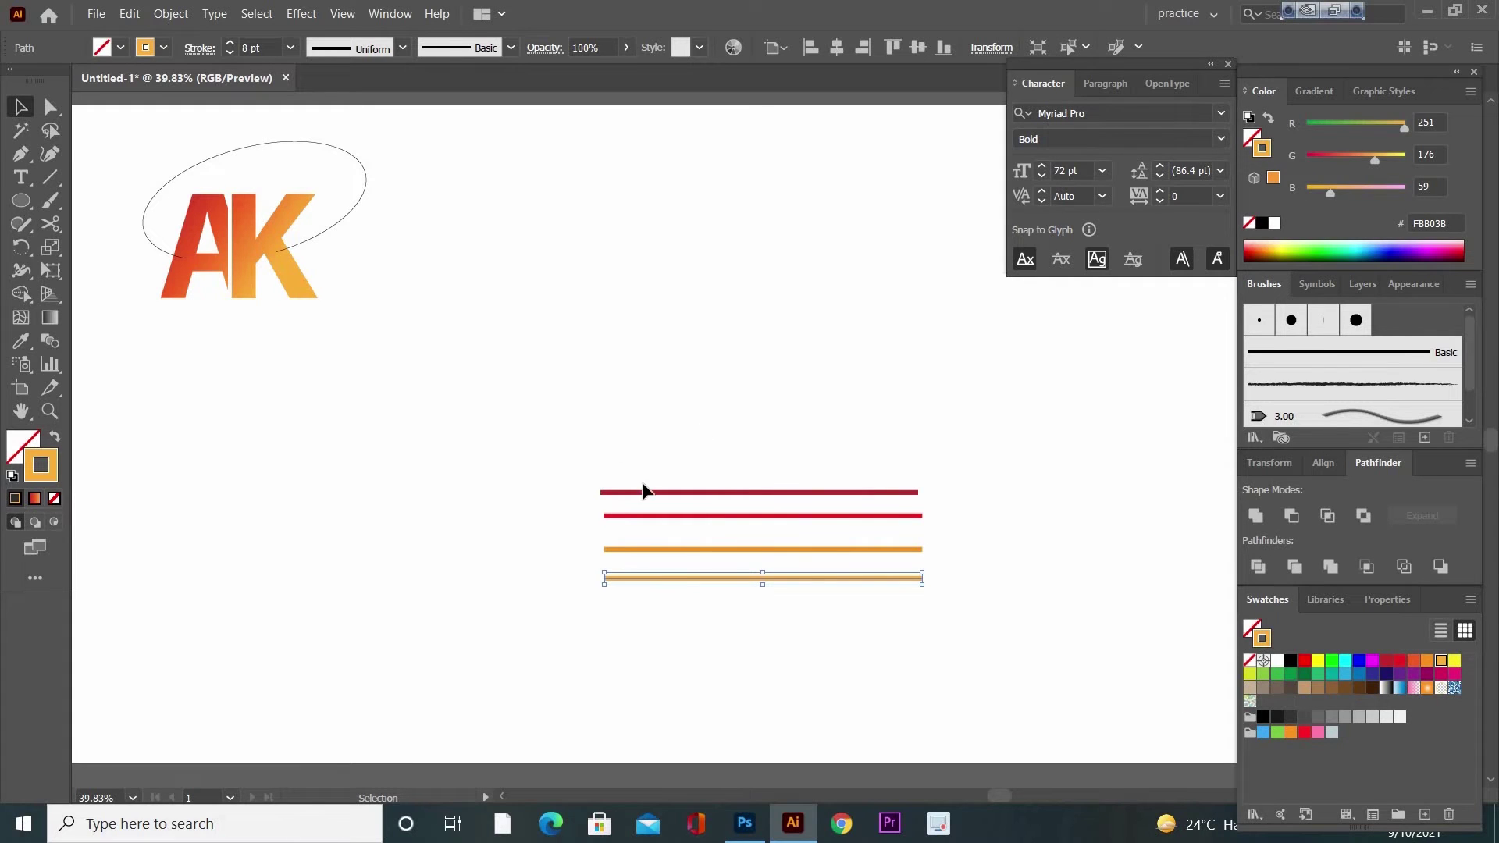
{"action": "key", "text": "a"}
{"action": "left_click_drag", "start_coordinate": [616, 439], "coordinate": [752, 624]}
Zoom in and move the second red line up against the top line.
{"action": "key", "text": "ctrl+="}
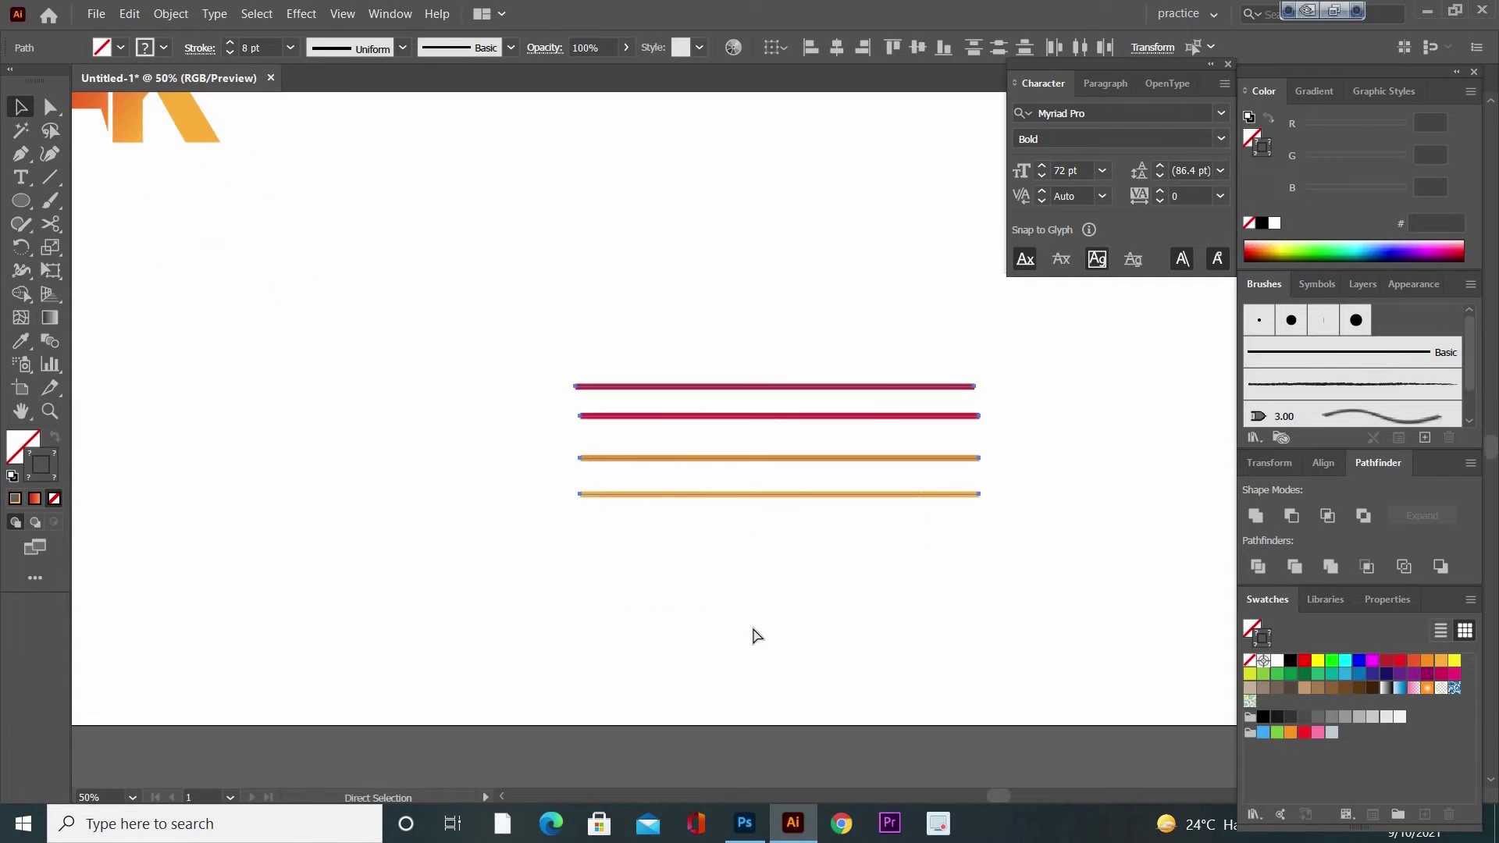
{"action": "key", "text": "ctrl+="}
{"action": "key", "text": "v"}
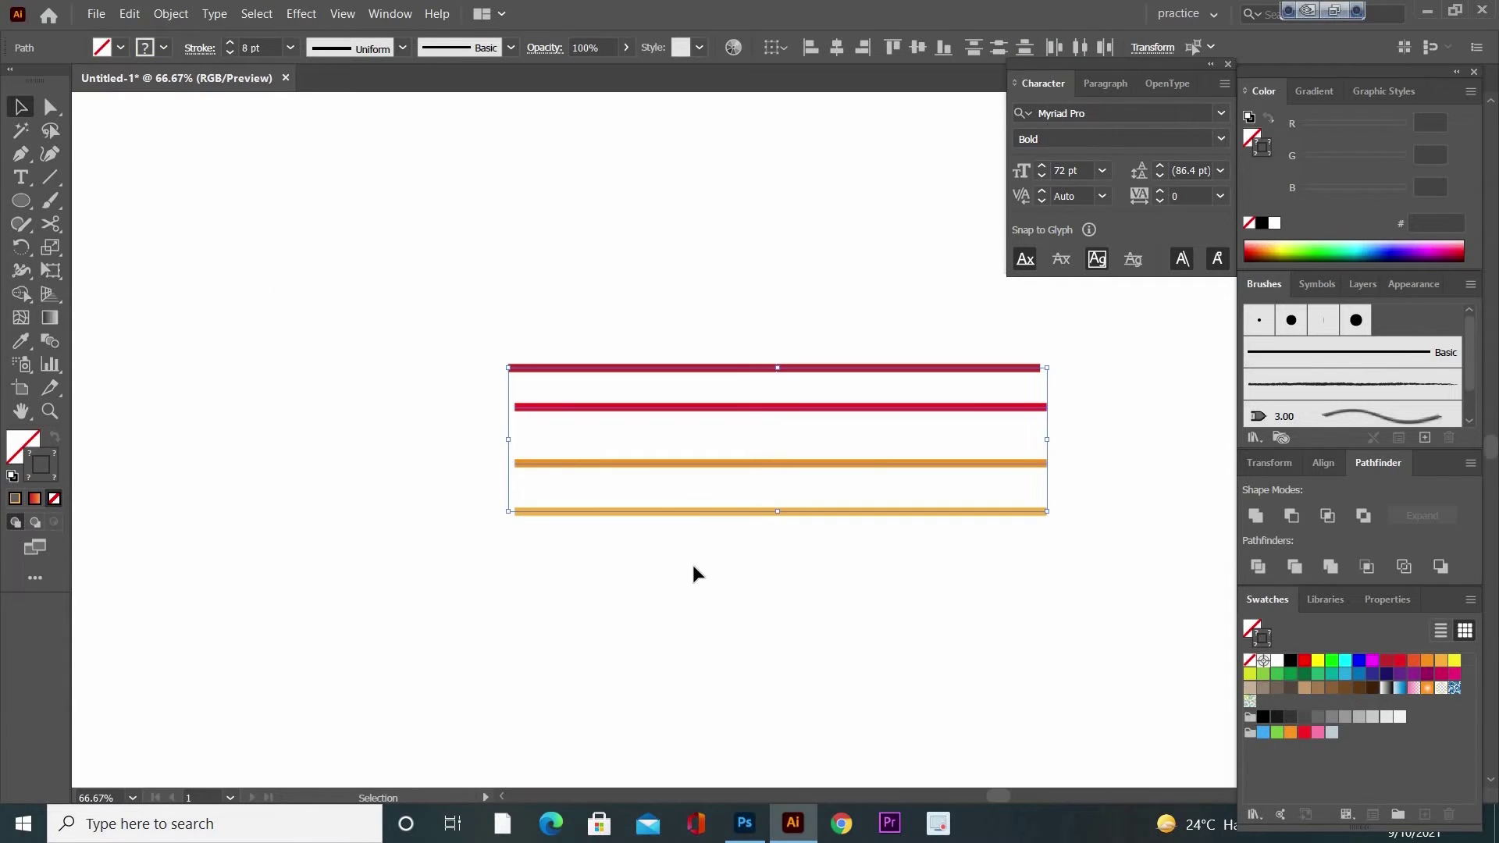
{"action": "left_click", "coordinate": [784, 441]}
{"action": "left_click_drag", "start_coordinate": [758, 396], "coordinate": [756, 381]}
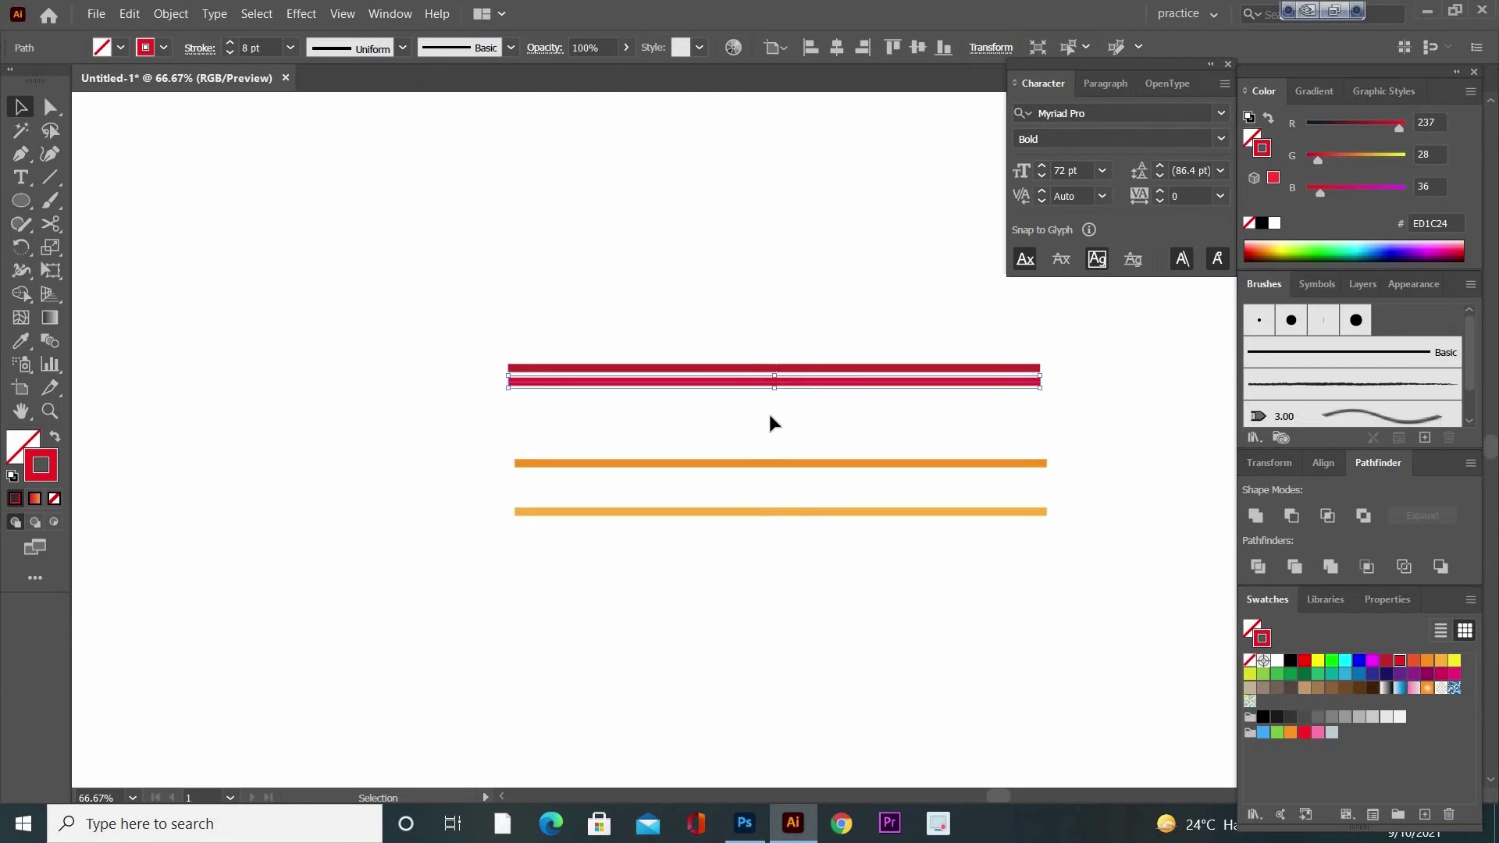
{"action": "key", "text": "Up"}
{"action": "key", "text": "Up"}
{"action": "key", "text": "Up"}
{"action": "key", "text": "Up"}
{"action": "key", "text": "Up"}
{"action": "key", "text": "Up"}
{"action": "key", "text": "Up"}
{"action": "key", "text": "Up"}
{"action": "key", "text": "Up"}
{"action": "key", "text": "Up"}
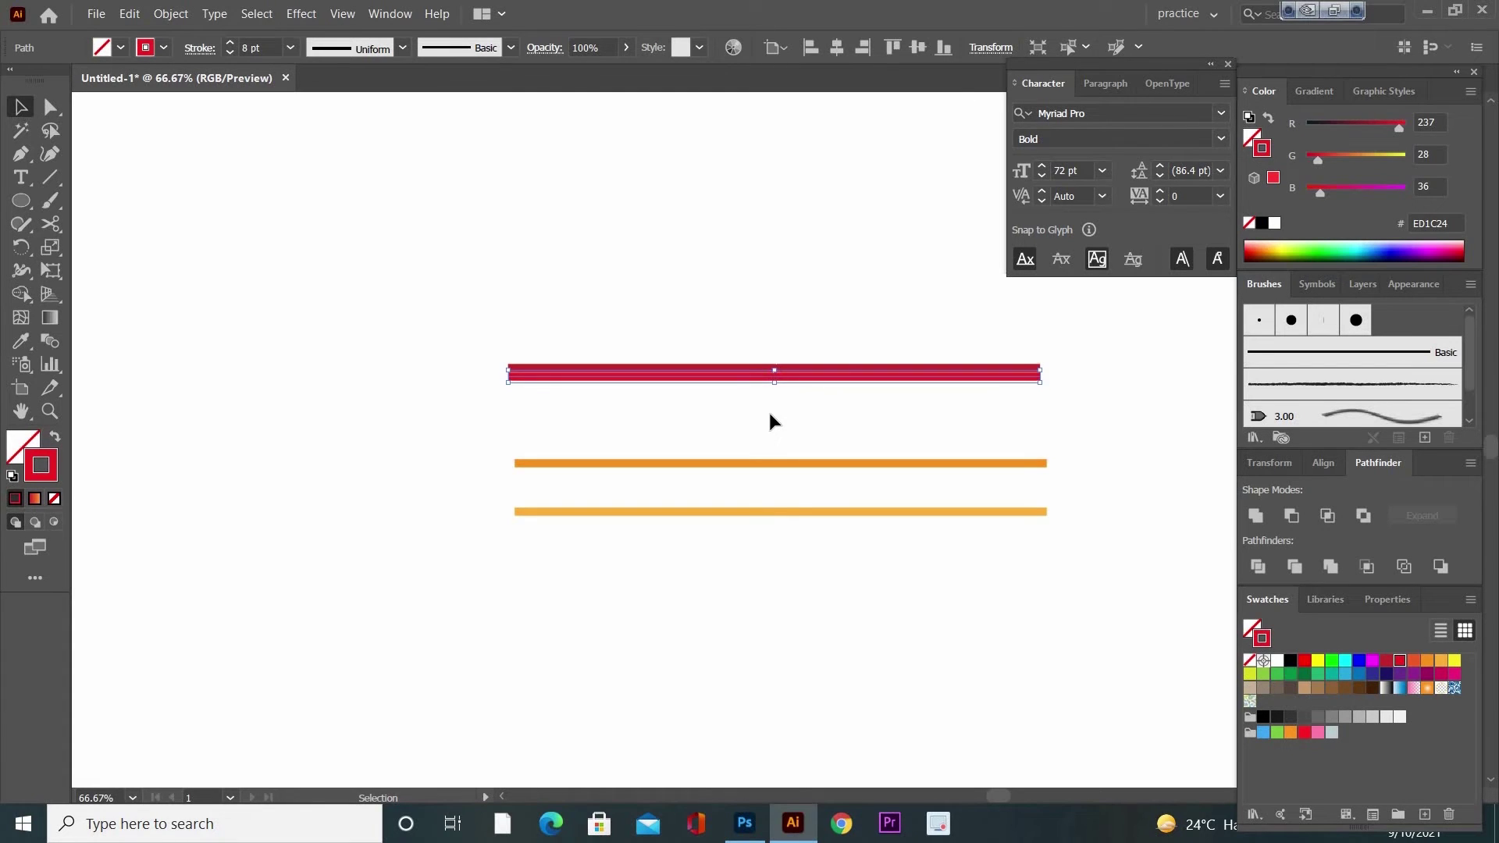
{"action": "left_click", "coordinate": [770, 434]}
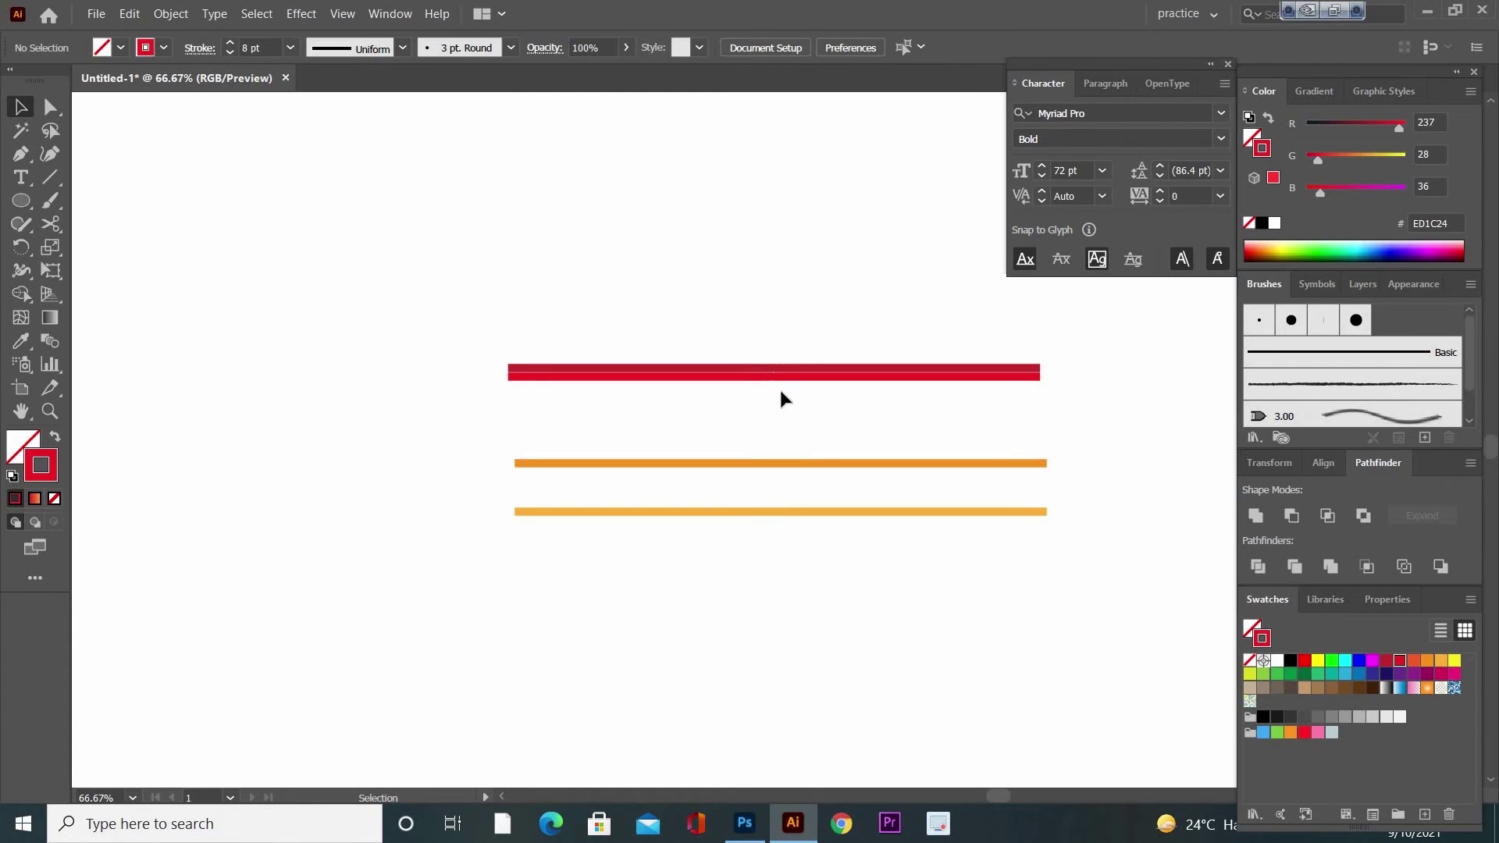
{"action": "key", "text": "ctrl+z"}
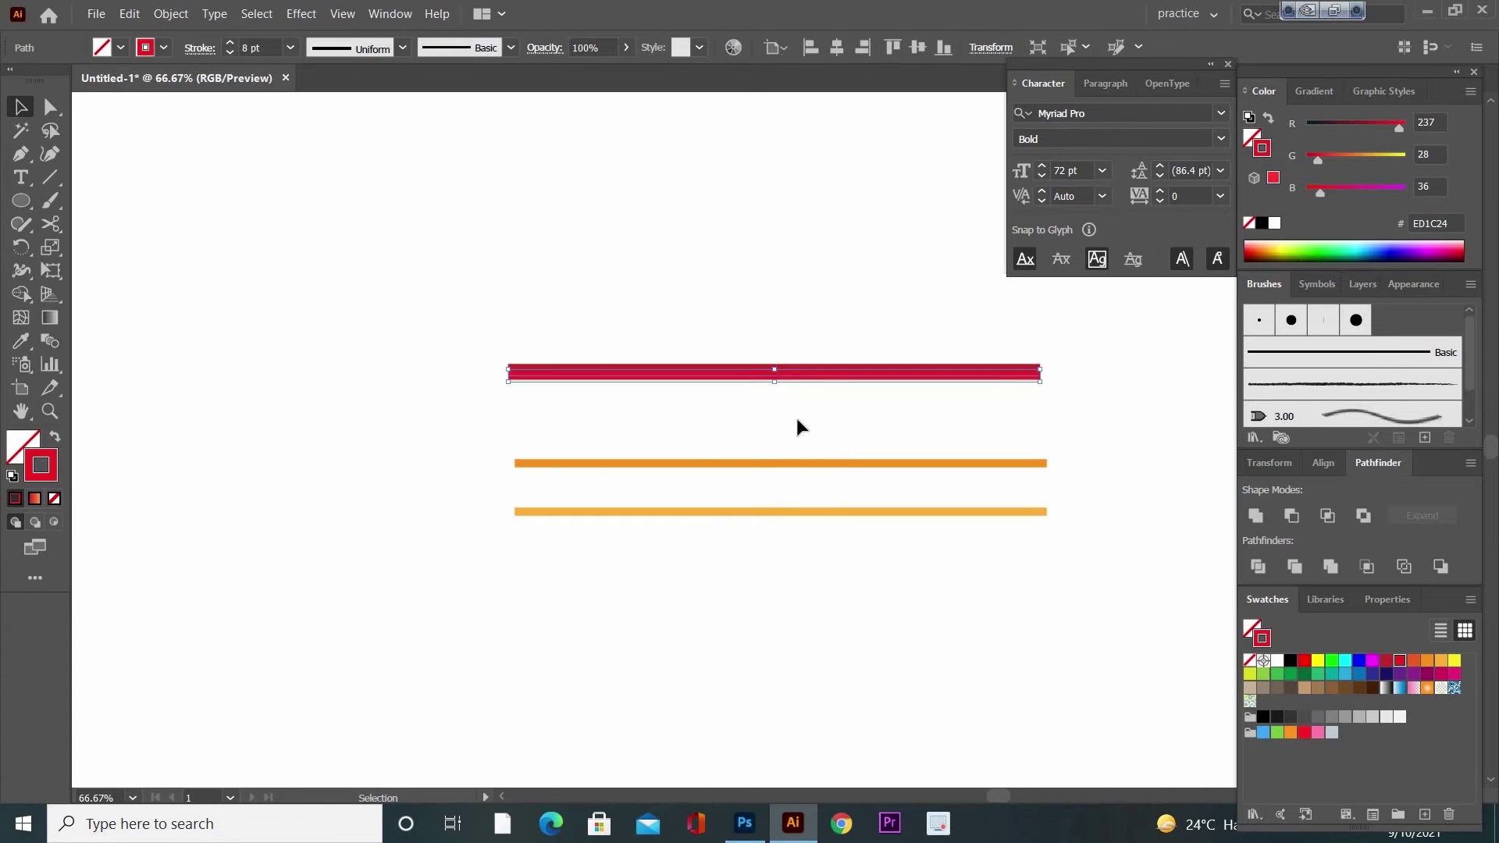
{"action": "left_click", "coordinate": [784, 441]}
Move the orange line up tight beneath the red stripe.
{"action": "left_click_drag", "start_coordinate": [730, 439], "coordinate": [760, 388]}
{"action": "key", "text": "Up"}
{"action": "key", "text": "Up"}
{"action": "key", "text": "Up"}
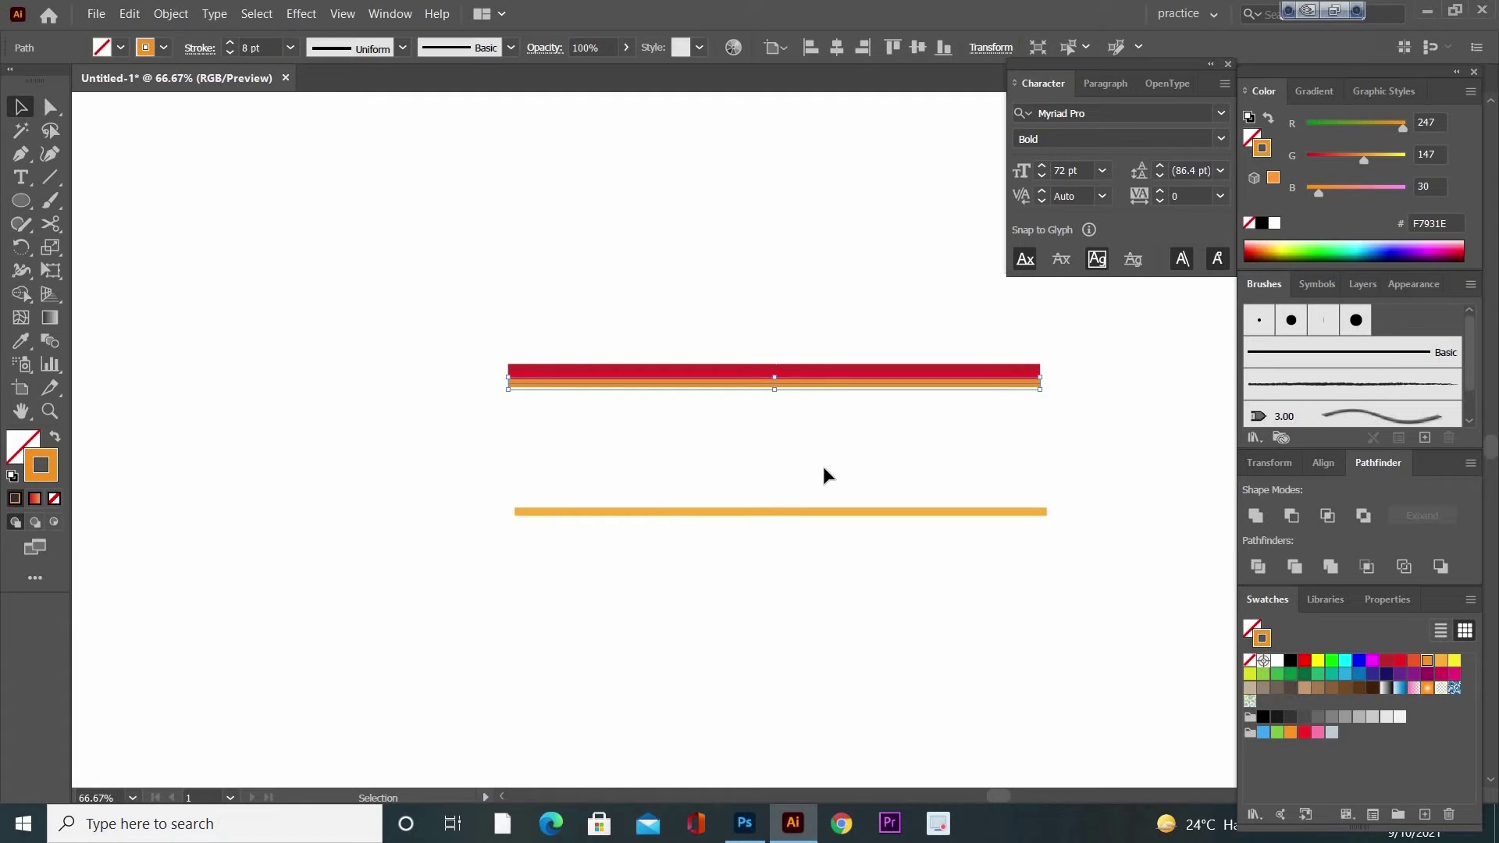
{"action": "left_click", "coordinate": [937, 459]}
Colour the bottom line yellow and move it up against the orange line.
{"action": "left_click_drag", "start_coordinate": [933, 453], "coordinate": [1009, 552]}
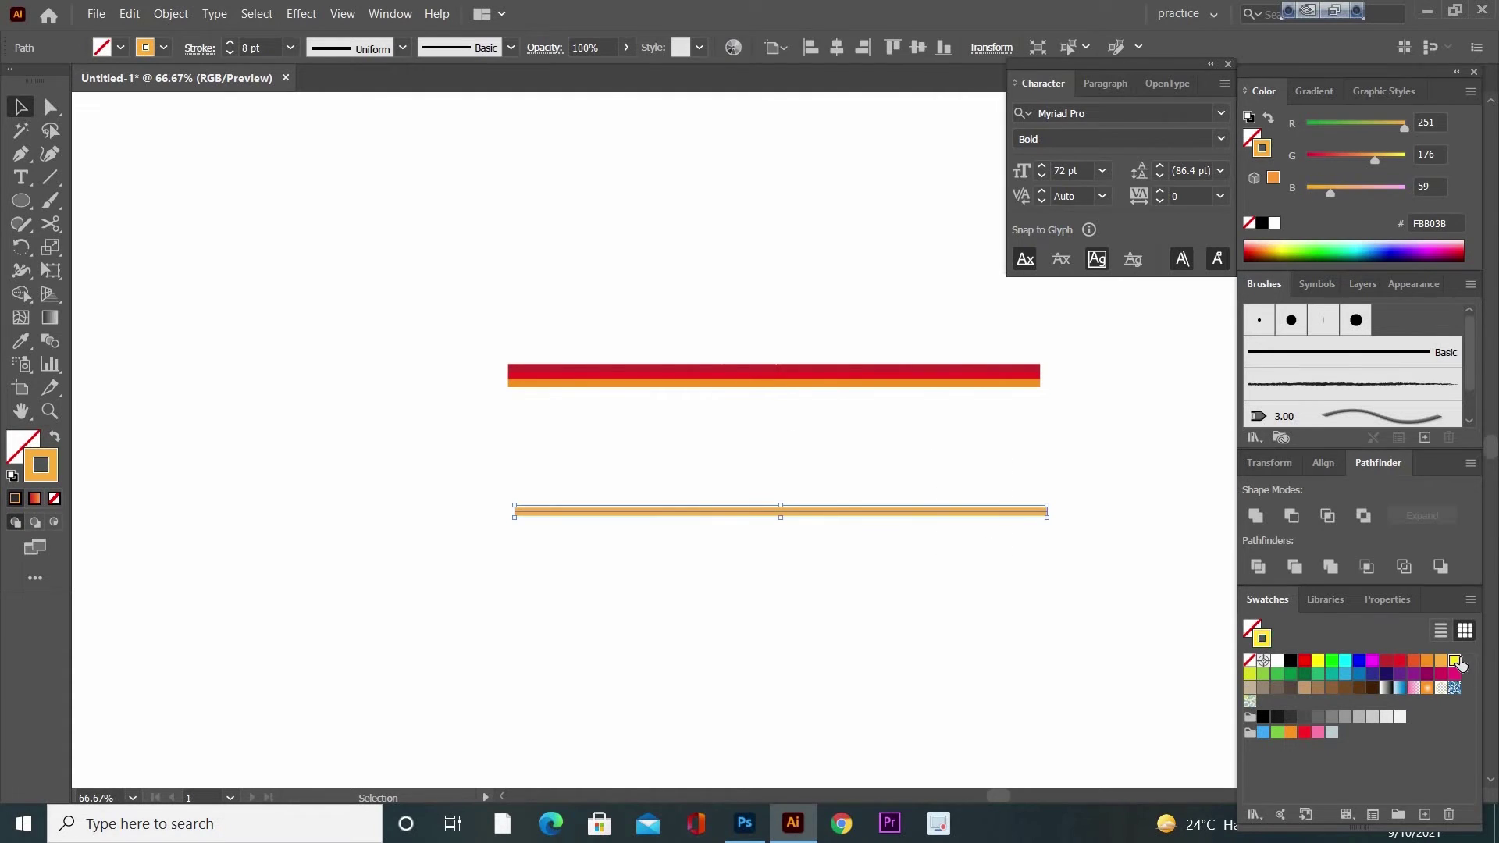
{"action": "left_click", "coordinate": [1455, 661]}
{"action": "left_click_drag", "start_coordinate": [842, 509], "coordinate": [832, 393]}
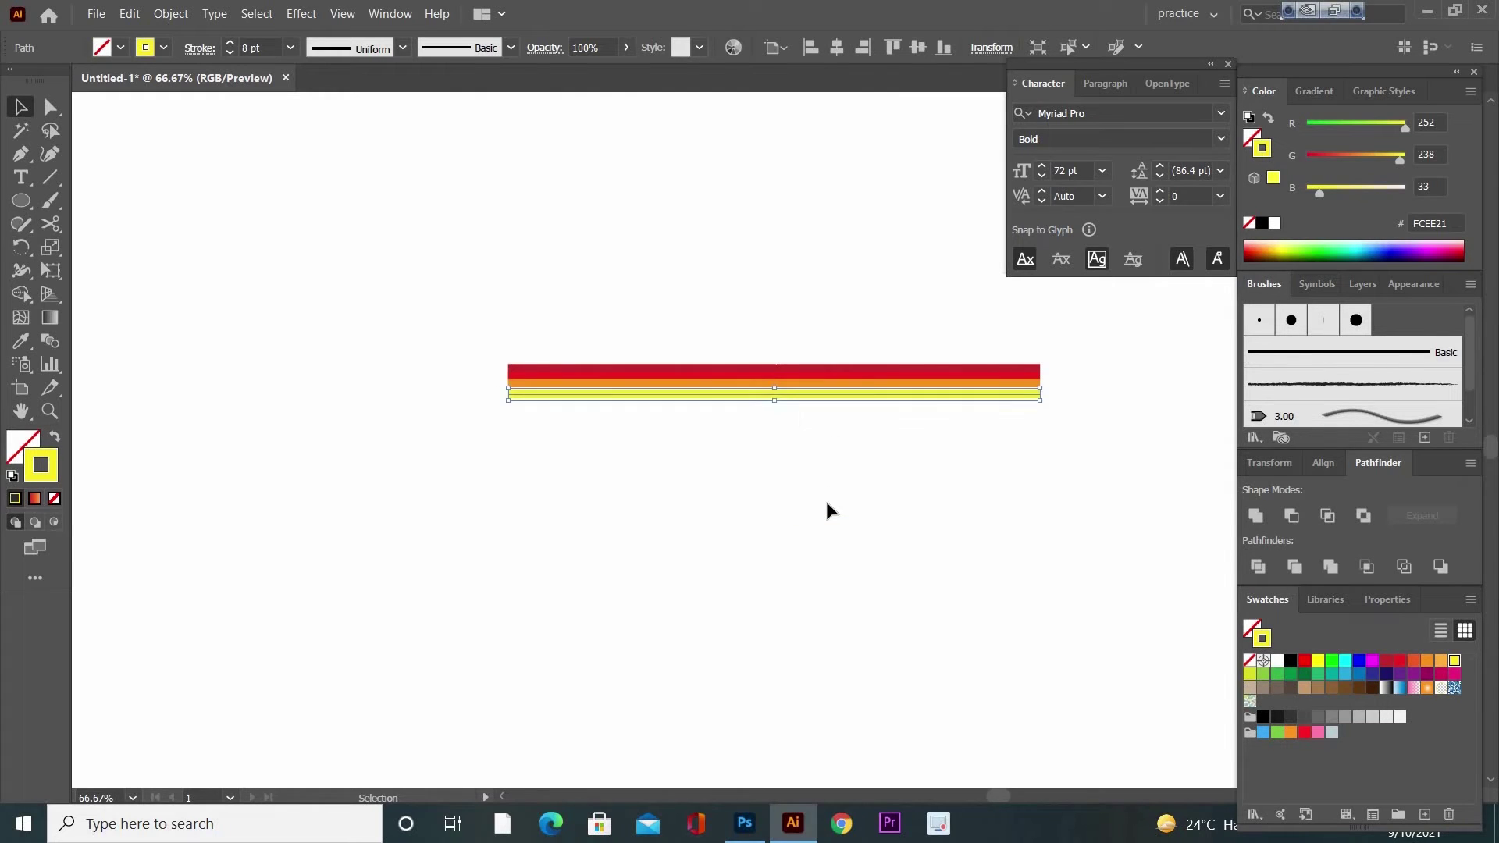
{"action": "key", "text": "Up"}
{"action": "key", "text": "Up"}
{"action": "key", "text": "Up"}
{"action": "key", "text": "Up"}
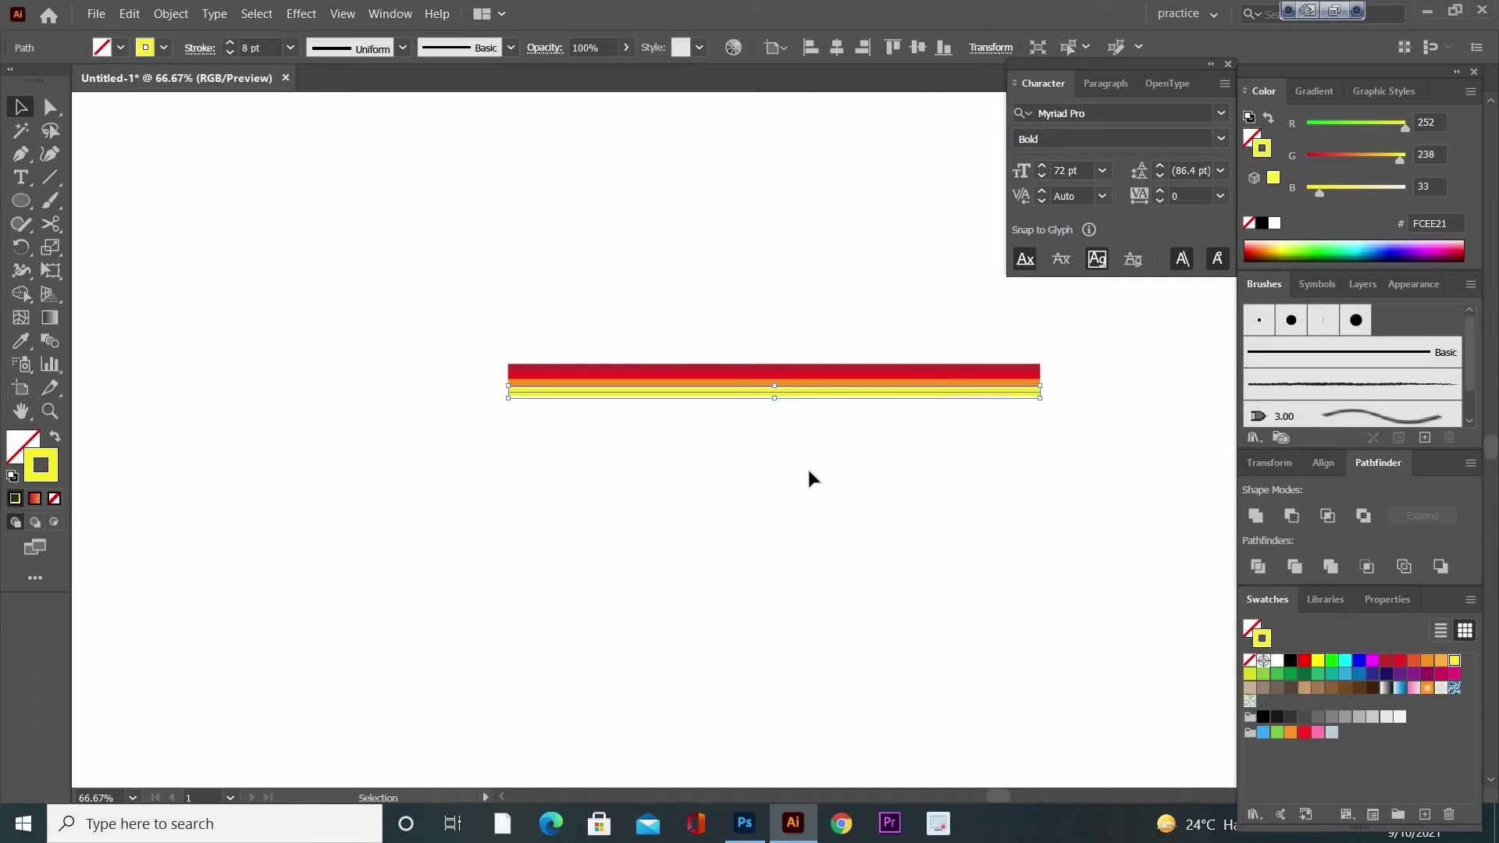
{"action": "left_click", "coordinate": [808, 472]}
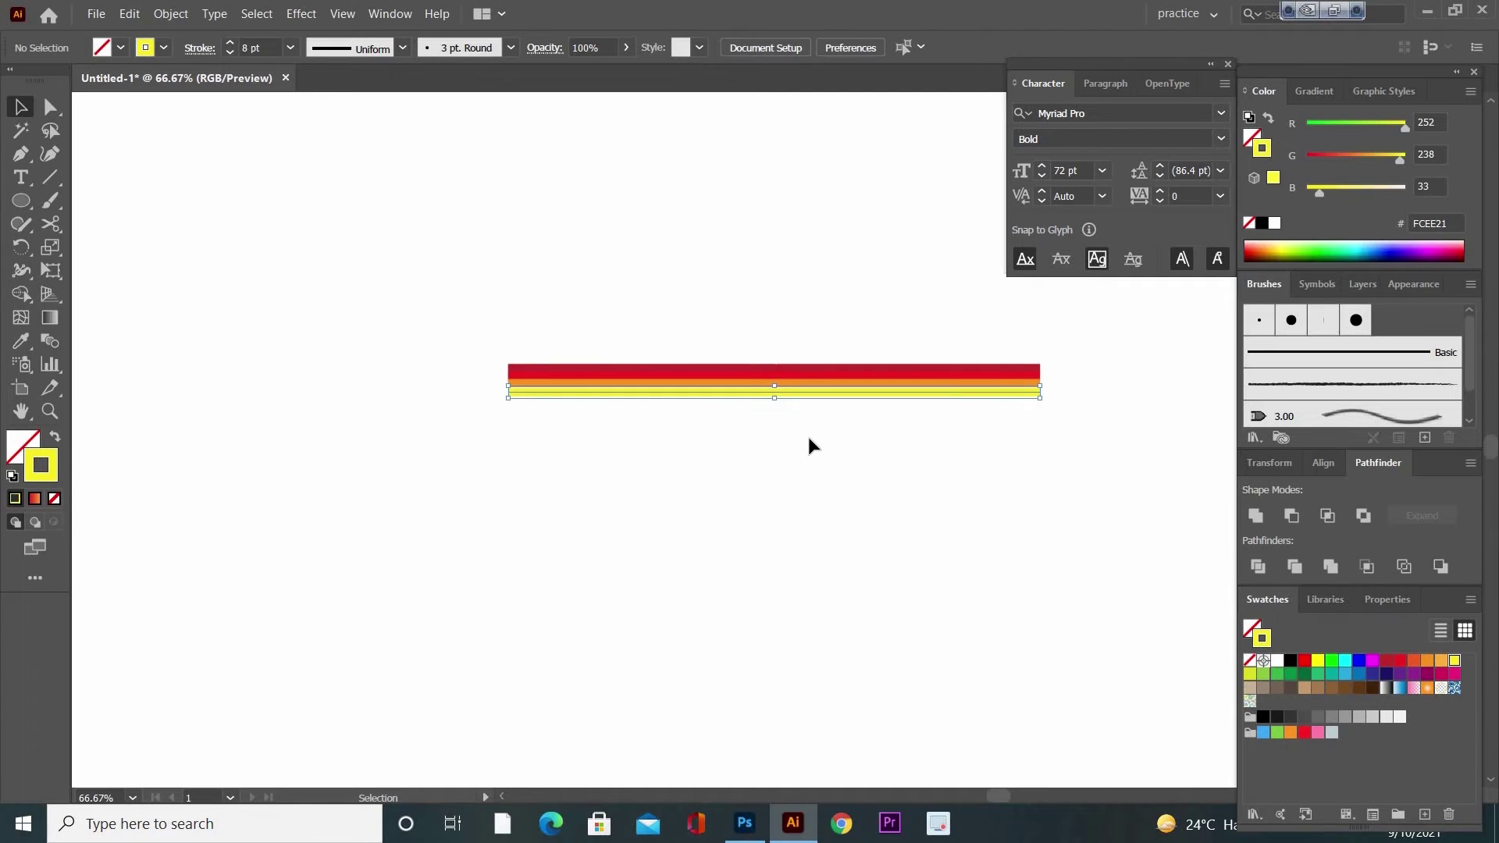
{"action": "left_click", "coordinate": [806, 393]}
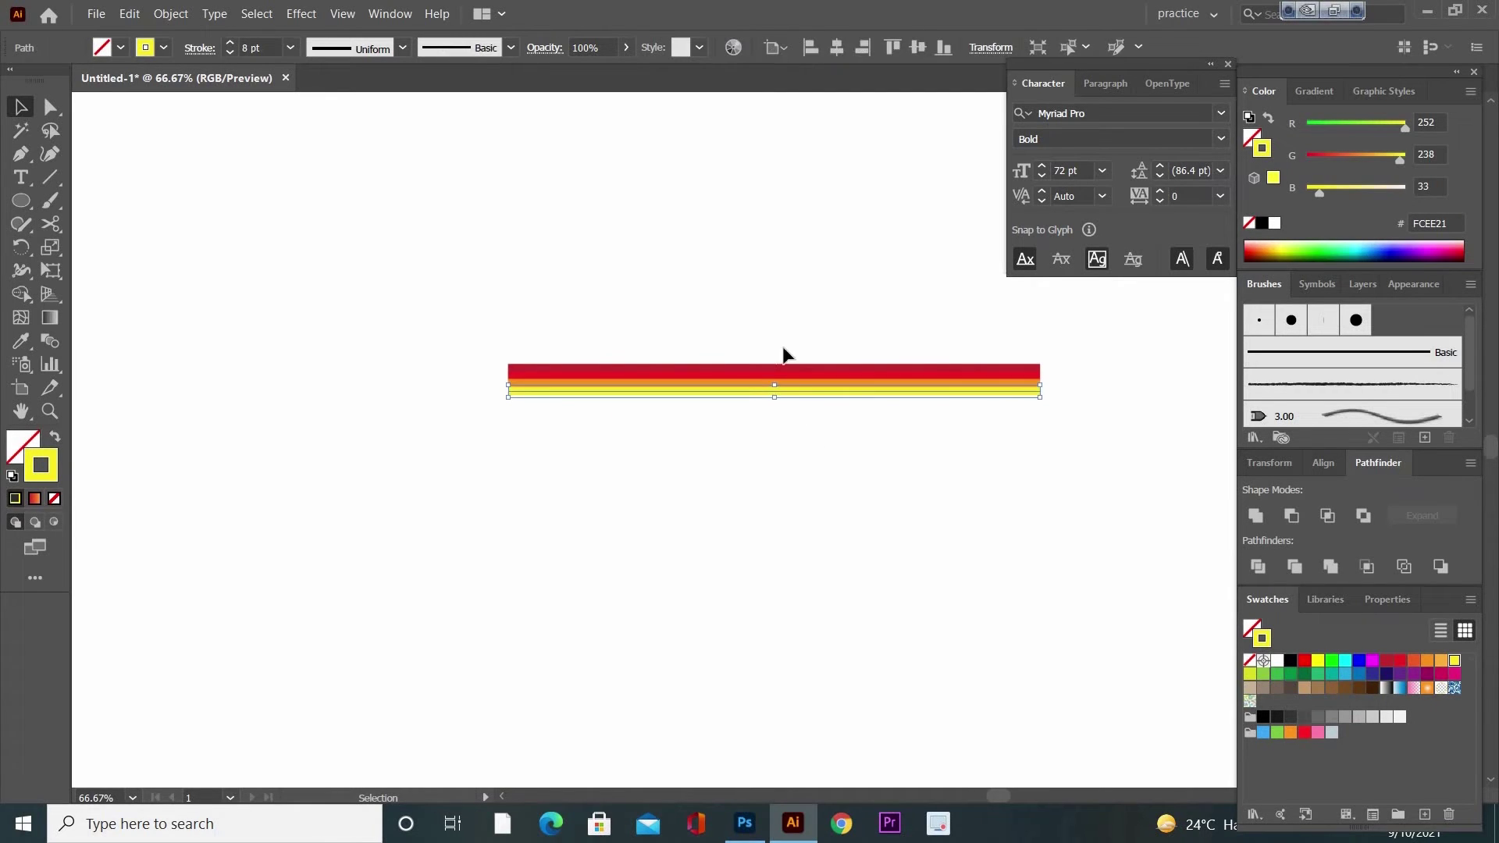
Save the three selected stripes as a new art brush, Art Brush 1.
{"action": "mouse_move", "coordinate": [769, 312]}
{"action": "left_mouse_down"}
{"action": "mouse_move", "coordinate": [818, 402]}
{"action": "mouse_move", "coordinate": [866, 385]}
{"action": "mouse_move", "coordinate": [1334, 387]}
{"action": "left_mouse_up"}
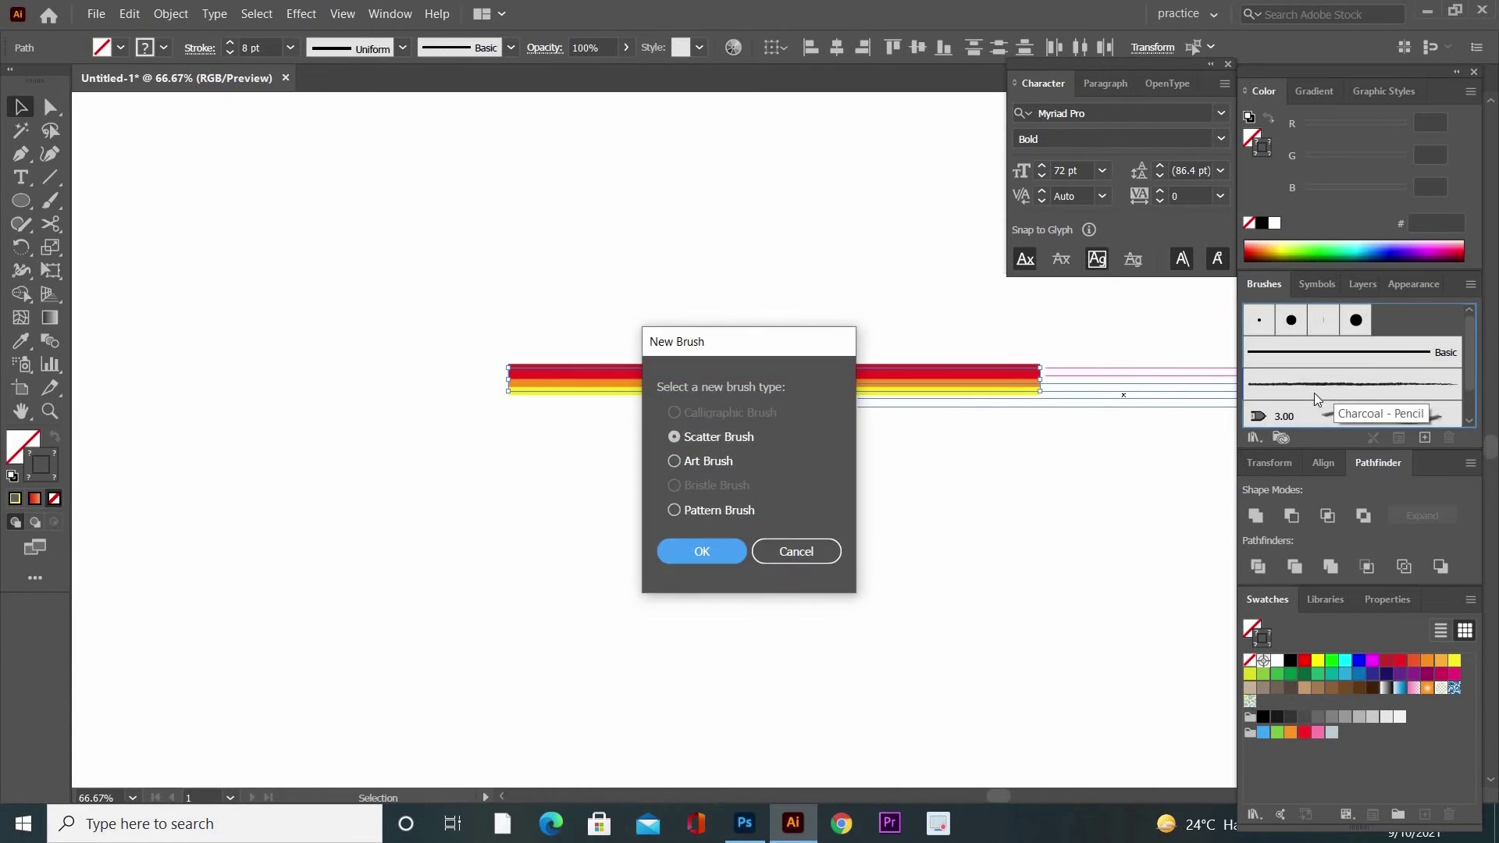
{"action": "left_click", "coordinate": [674, 461]}
{"action": "left_click", "coordinate": [711, 553]}
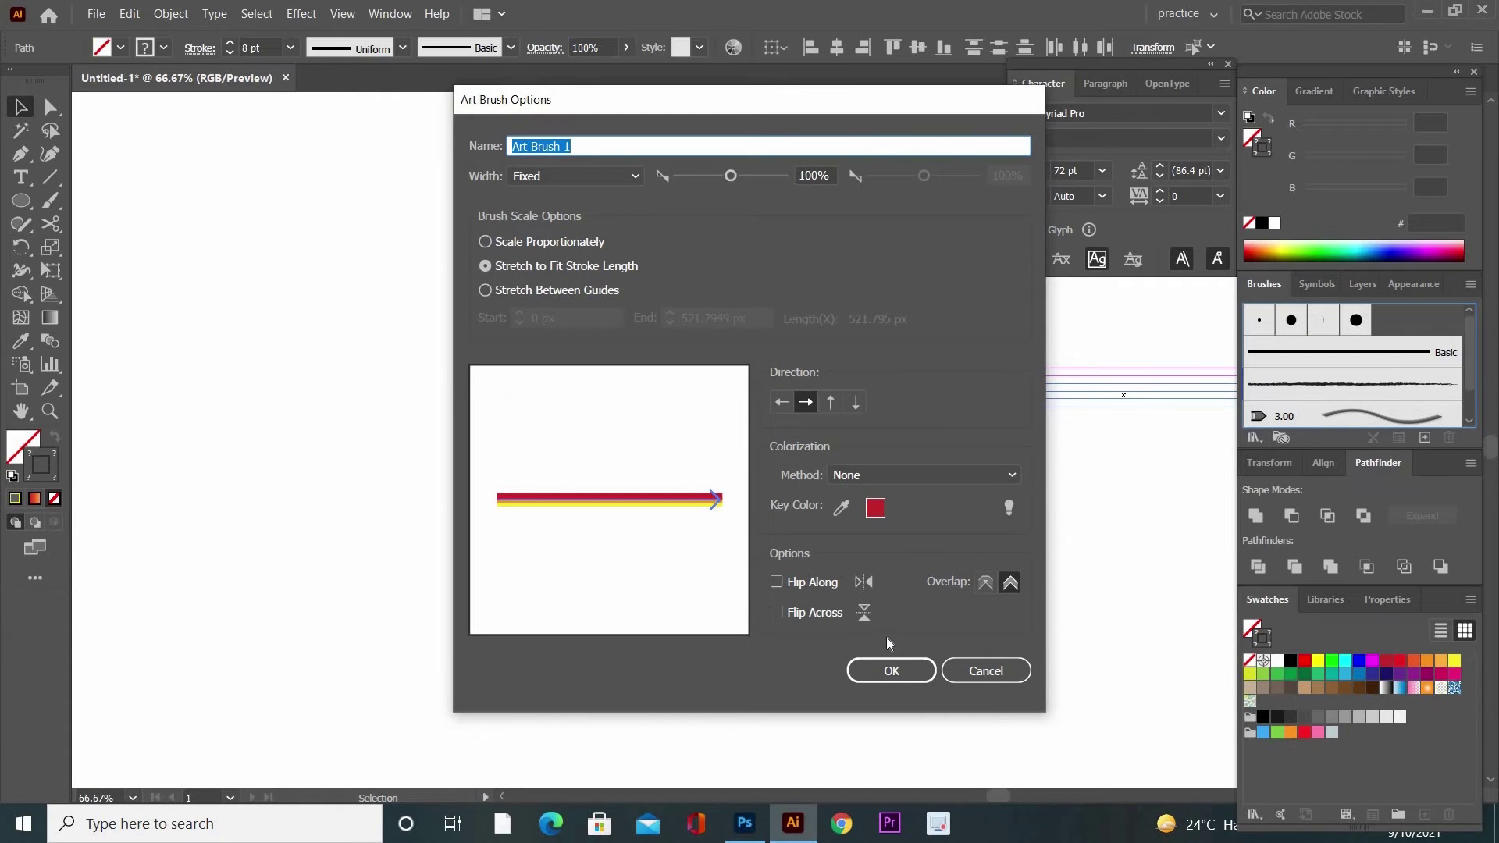
{"action": "left_click", "coordinate": [902, 673]}
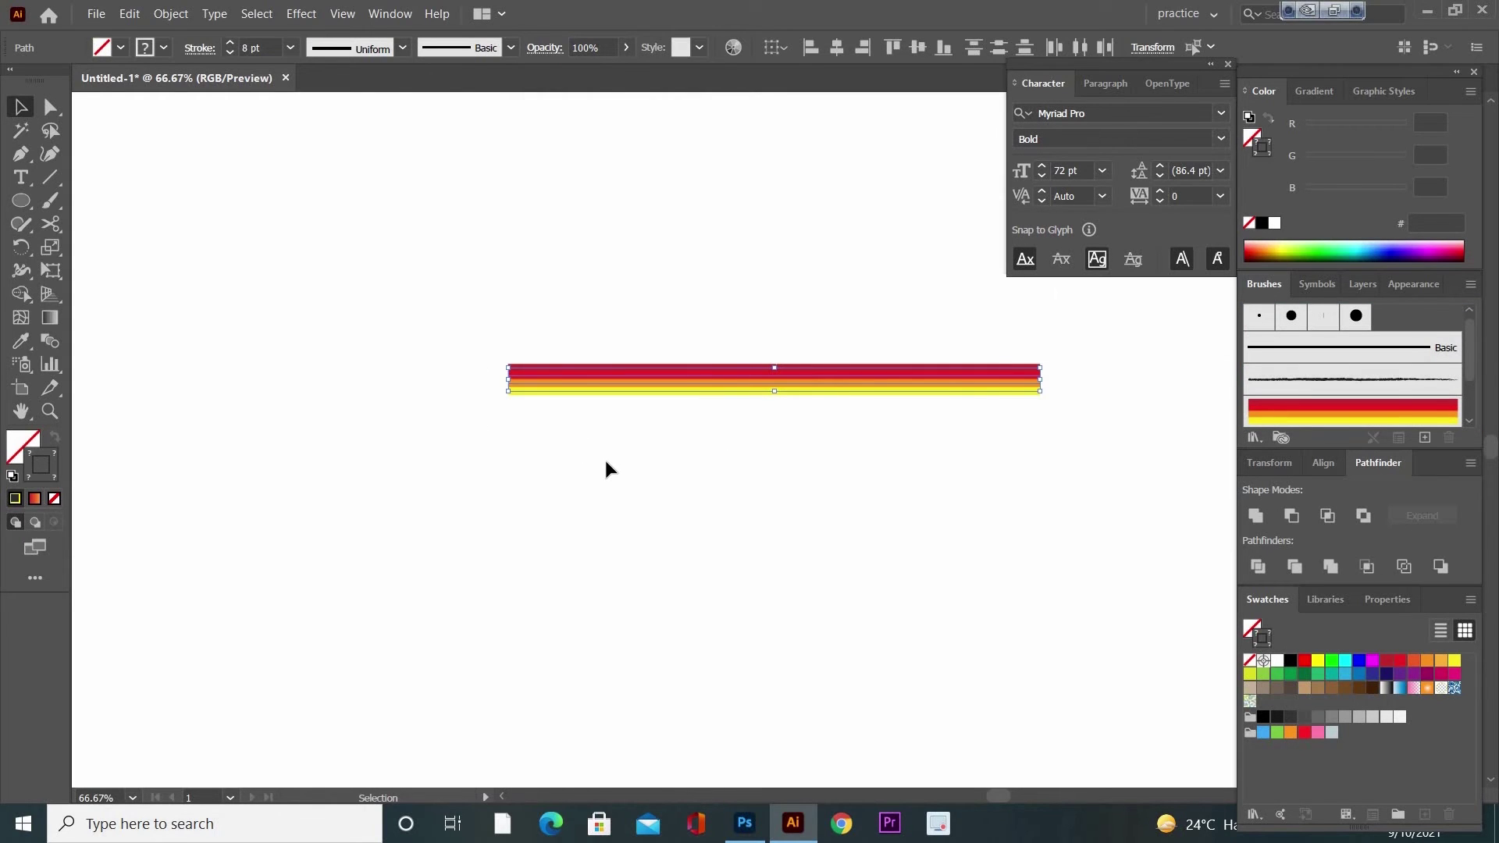
Delete the stripe band and apply the new striped brush to the ellipse around the AK letters.
{"action": "key", "text": "Delete"}
{"action": "key", "text": "space"}
{"action": "left_click_drag", "start_coordinate": [527, 539], "coordinate": [2, 211]}
{"action": "left_click_drag", "start_coordinate": [435, 238], "coordinate": [517, 313]}
{"action": "left_click", "coordinate": [1271, 415]}
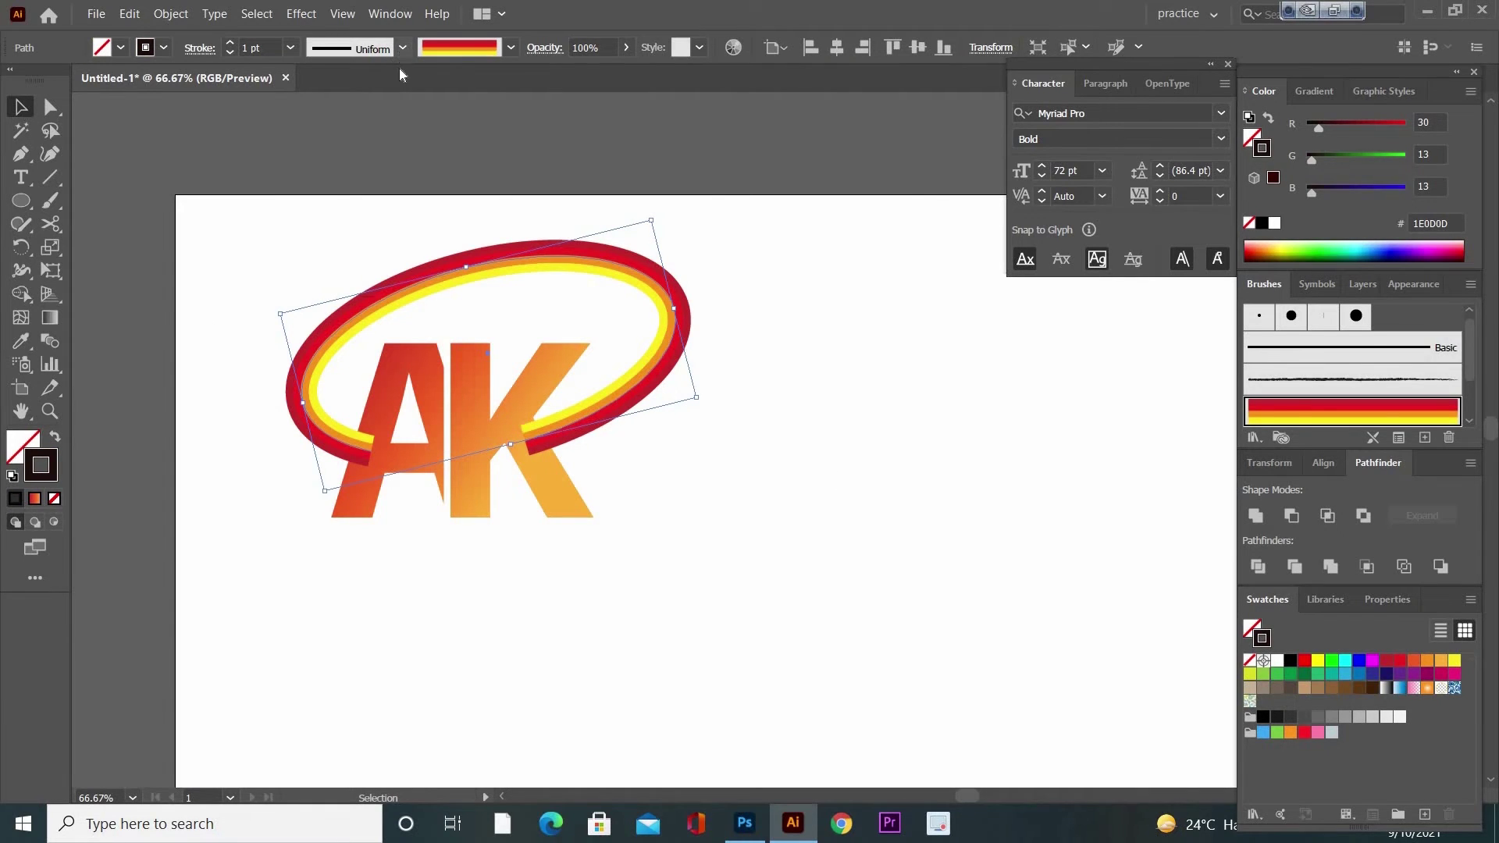
Give the ring Width Profile 1 and send it behind the AK letters.
{"action": "left_click", "coordinate": [402, 48]}
{"action": "left_click", "coordinate": [374, 112]}
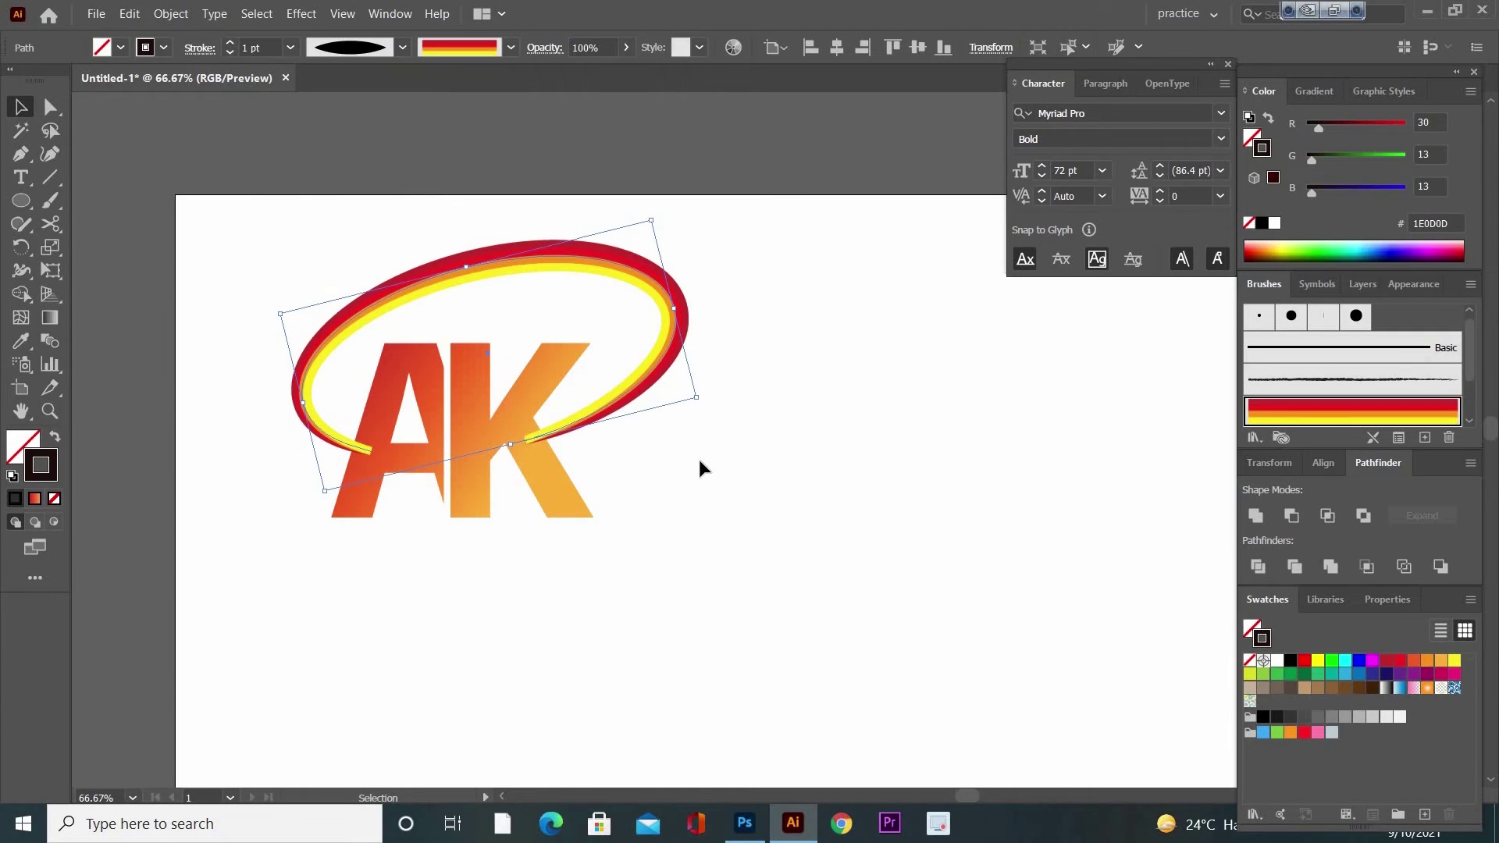
{"action": "right_click", "coordinate": [743, 293]}
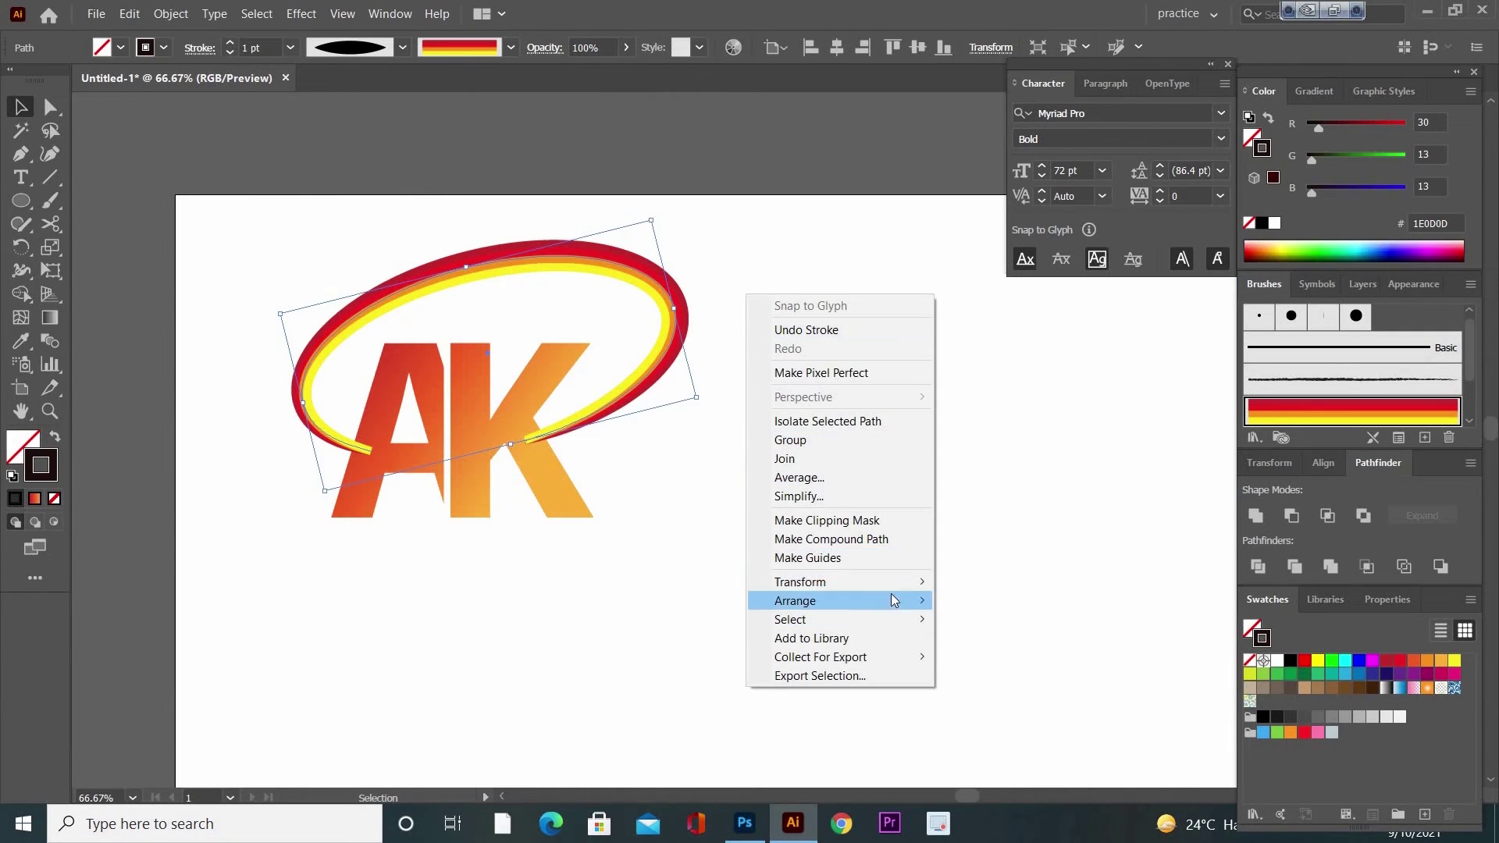
{"action": "mouse_move", "coordinate": [897, 601]}
{"action": "left_click", "coordinate": [1033, 653]}
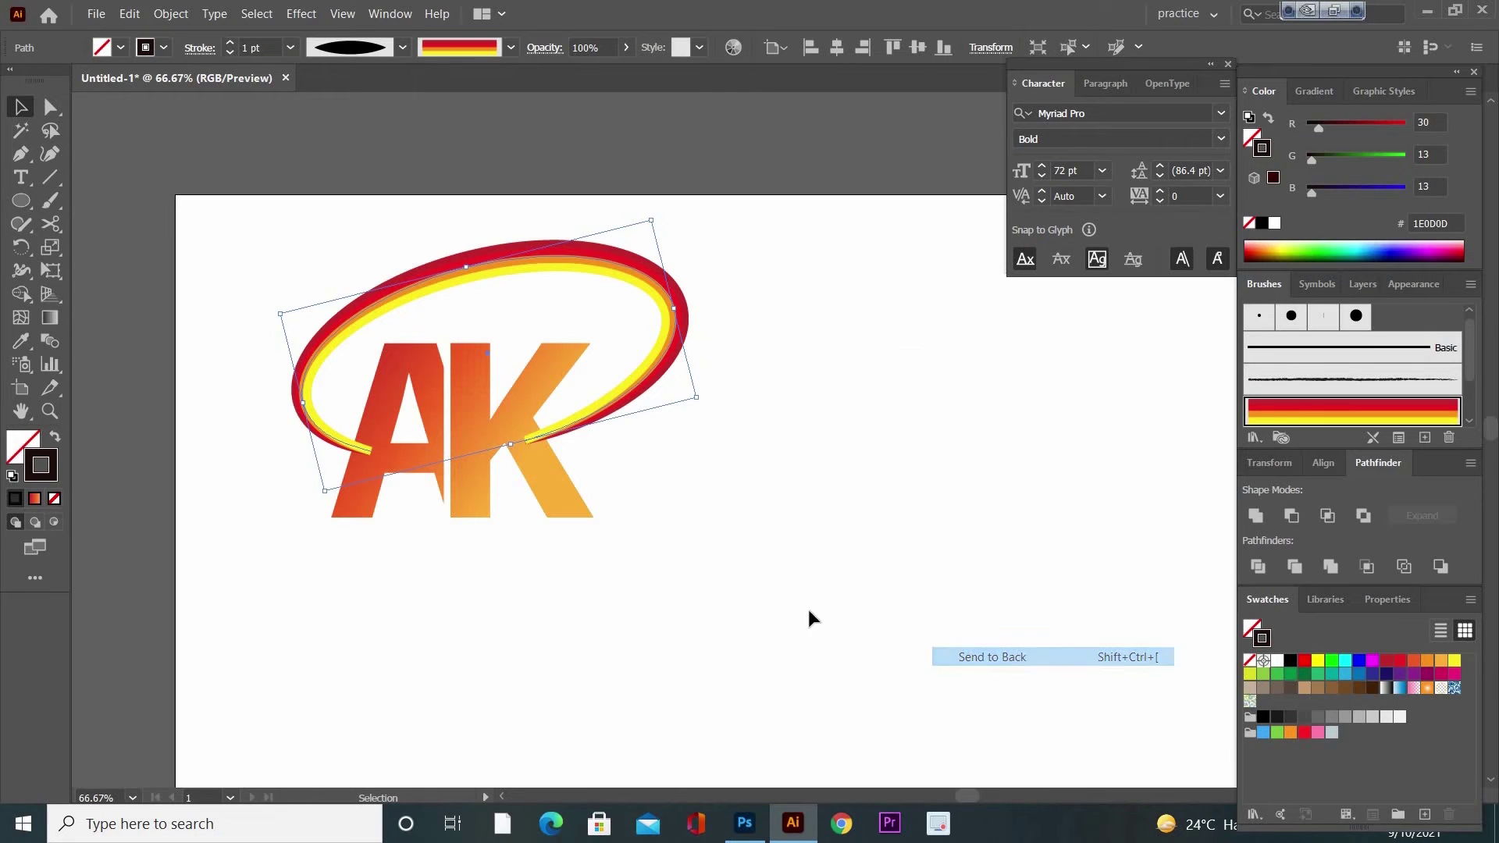
Set the ring's stroke weight to 2 pt.
{"action": "left_click", "coordinate": [771, 545]}
{"action": "mouse_move", "coordinate": [433, 213]}
{"action": "left_mouse_down"}
{"action": "mouse_move", "coordinate": [495, 295]}
{"action": "mouse_move", "coordinate": [470, 285]}
{"action": "left_mouse_up"}
{"action": "left_click", "coordinate": [290, 47]}
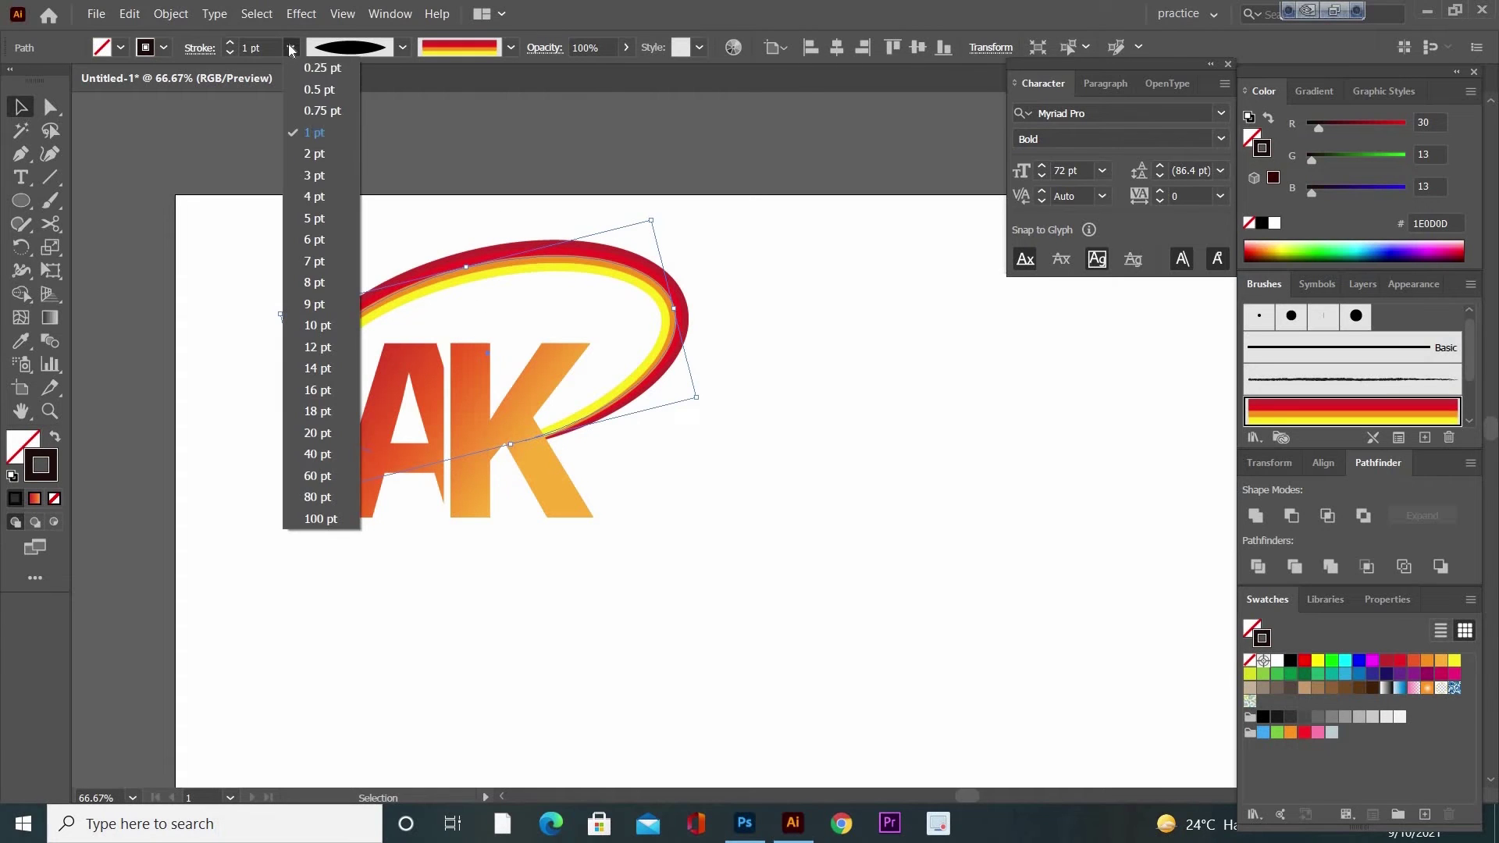
{"action": "left_click", "coordinate": [312, 154]}
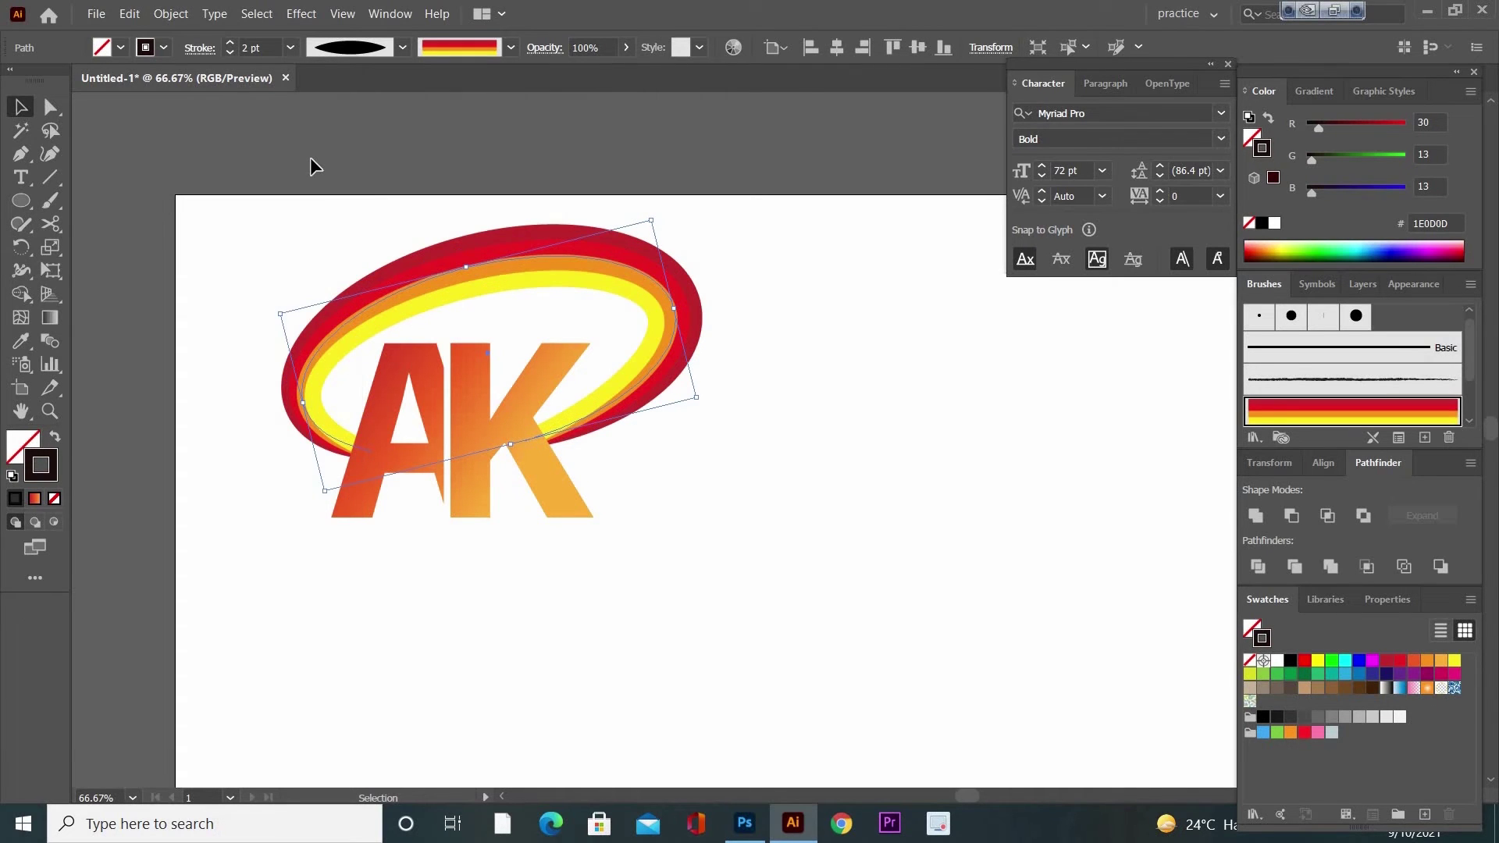
{"action": "left_click", "coordinate": [694, 534]}
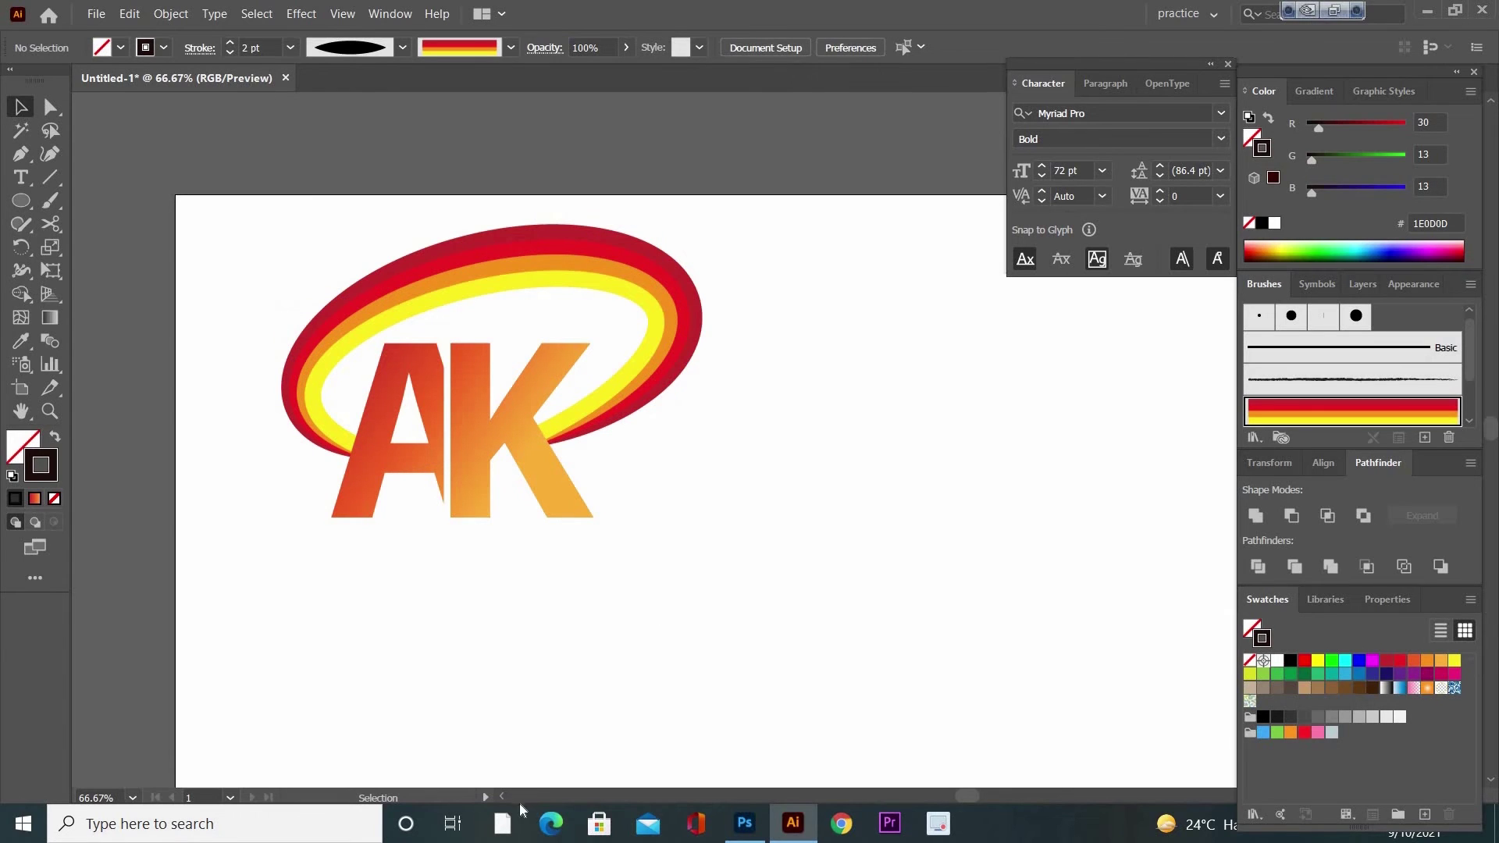
Add the text 'AK DESIGNER' to the right of the logo.
{"action": "key", "text": "t"}
{"action": "left_click", "coordinate": [669, 547]}
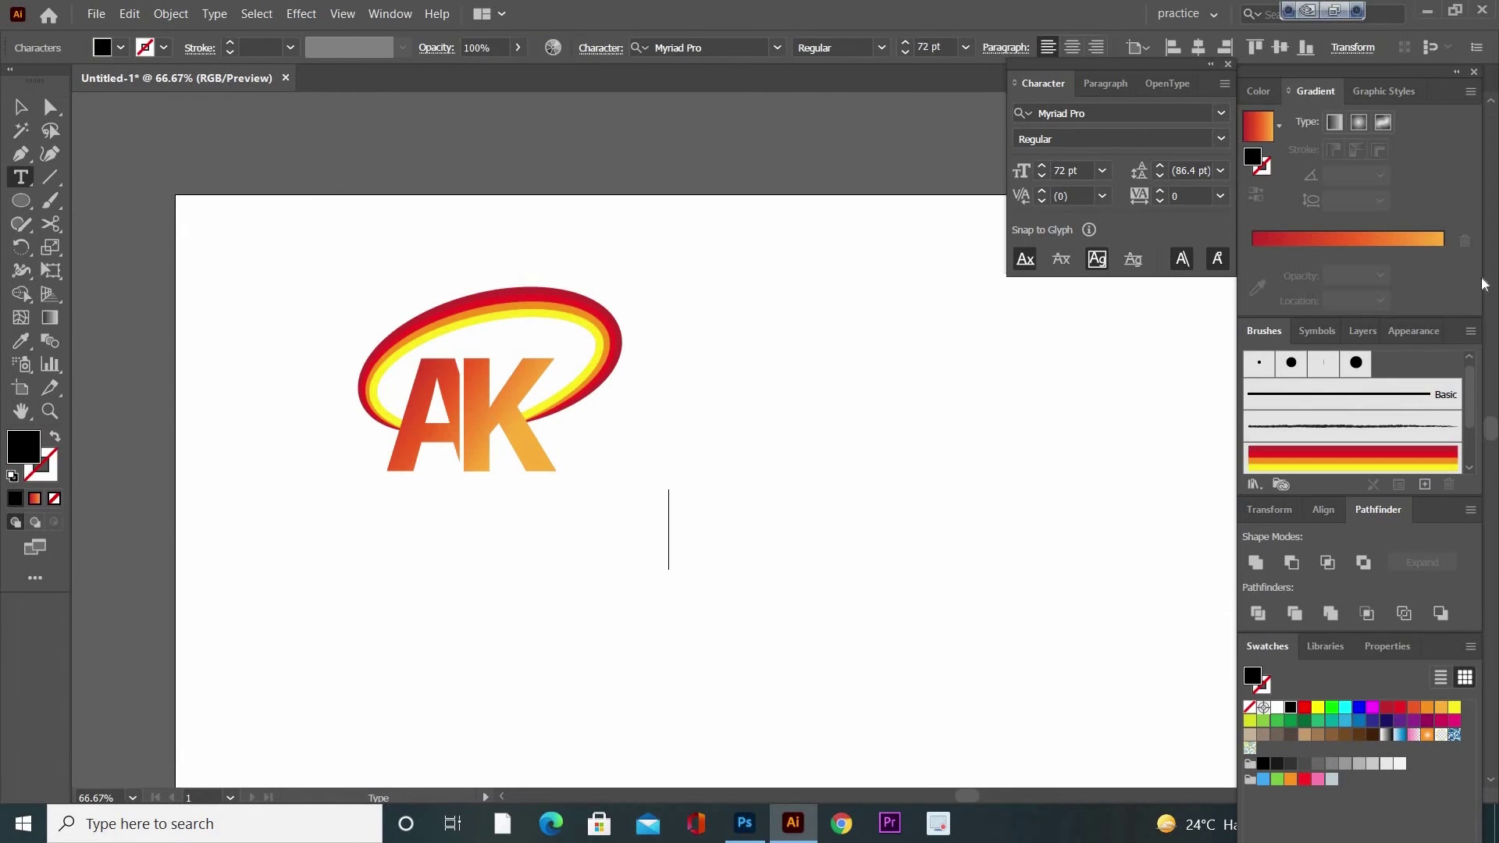
{"action": "key", "text": "Escape"}
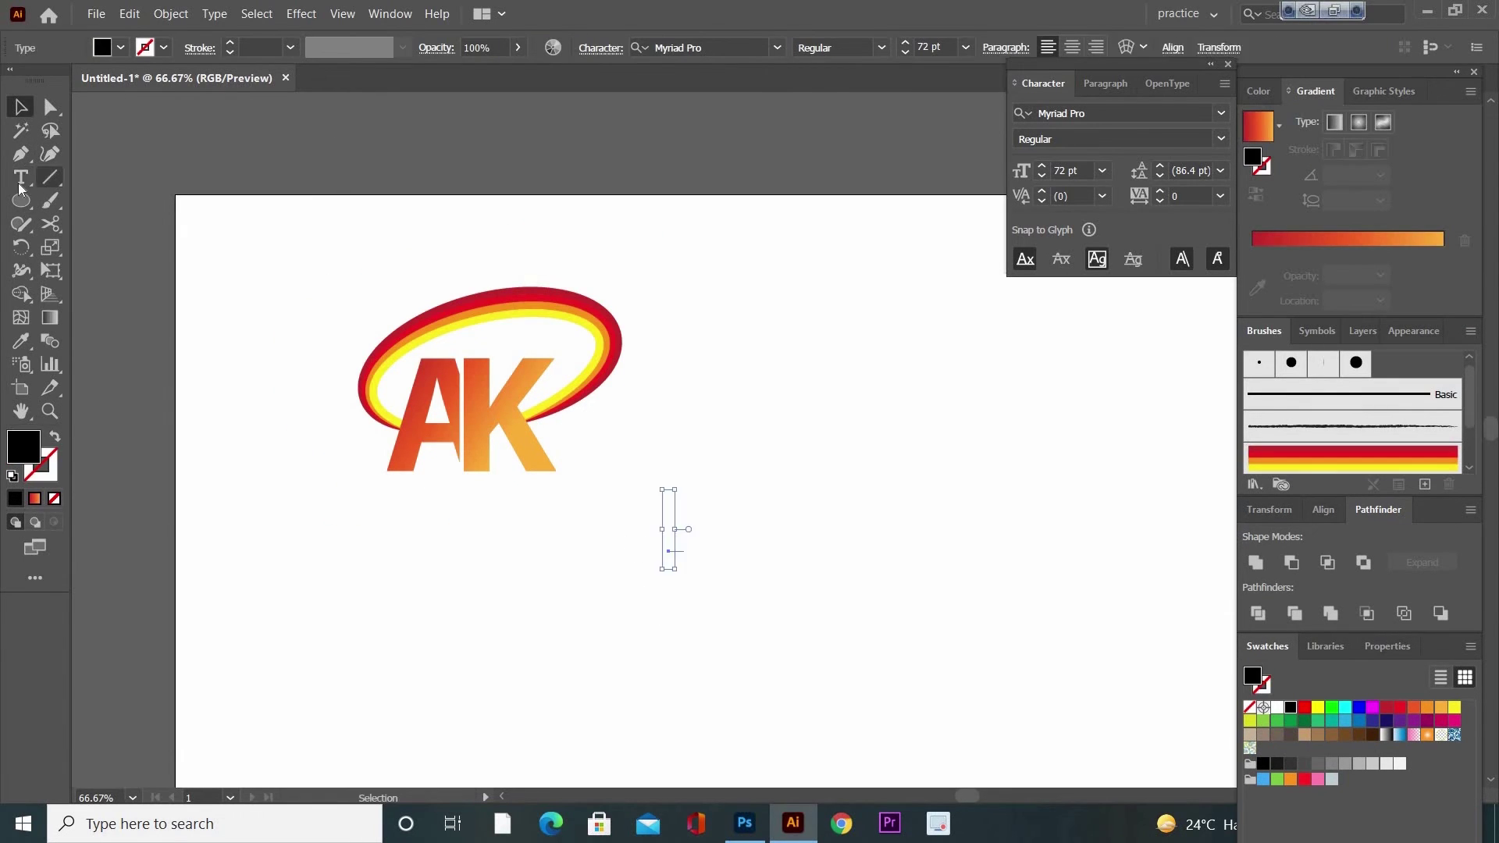
{"action": "left_click", "coordinate": [719, 548]}
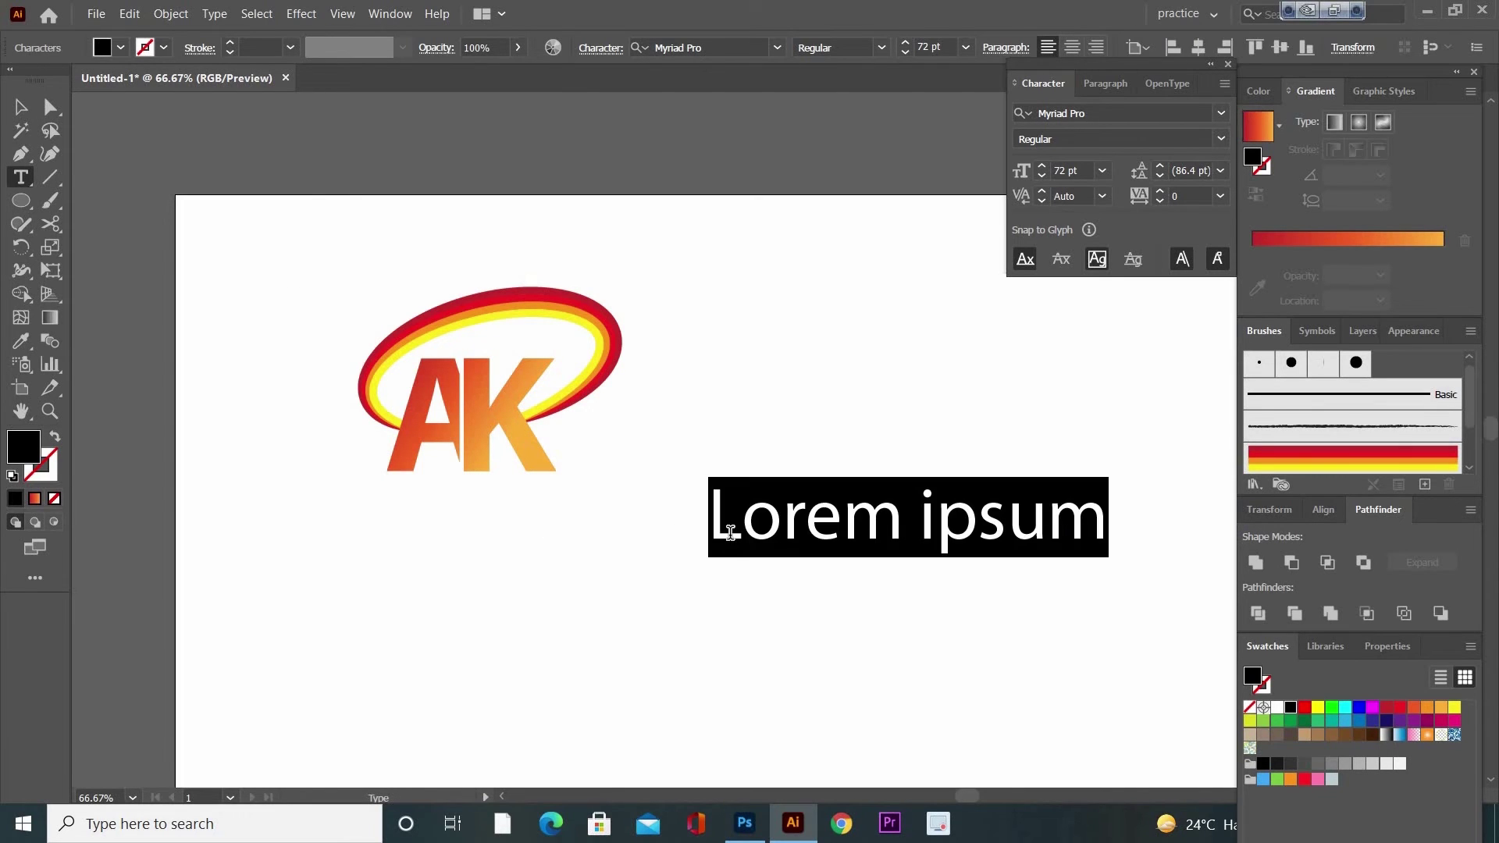
{"action": "type", "text": "AK "}
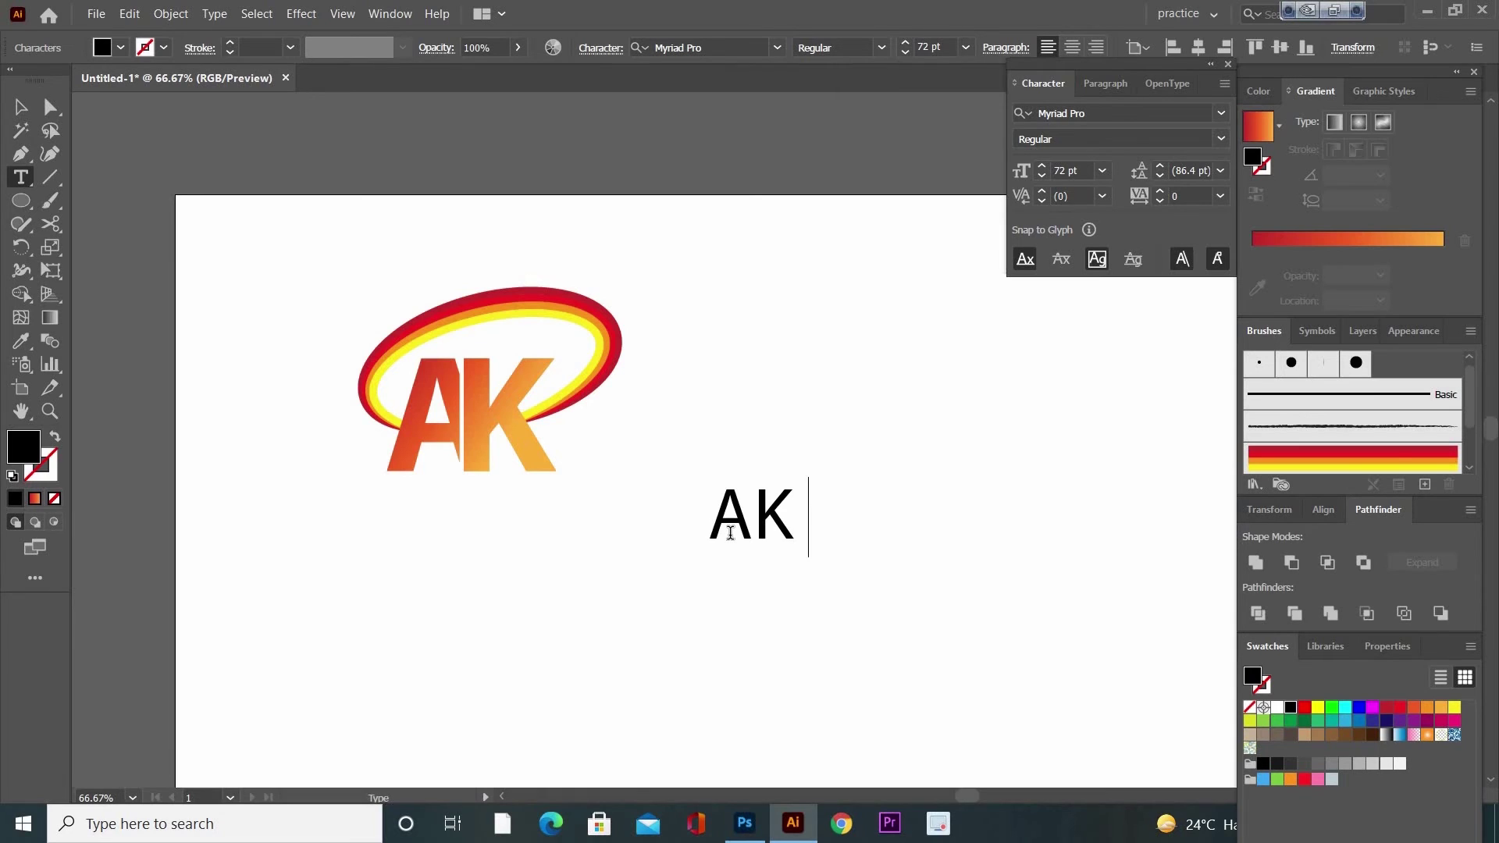
{"action": "type", "text": "DESIGNER"}
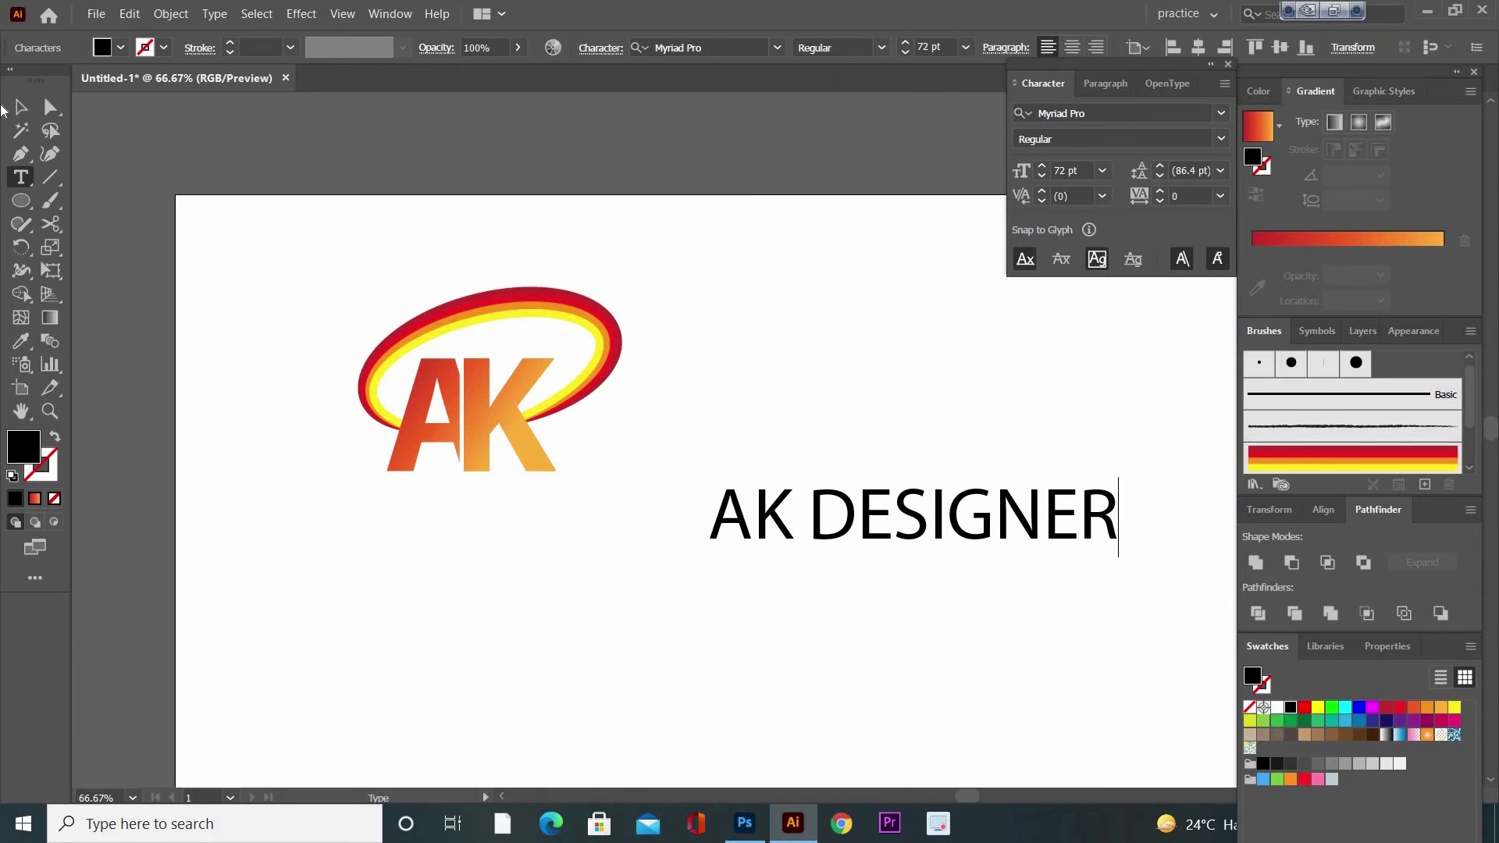
{"action": "key", "text": "Escape"}
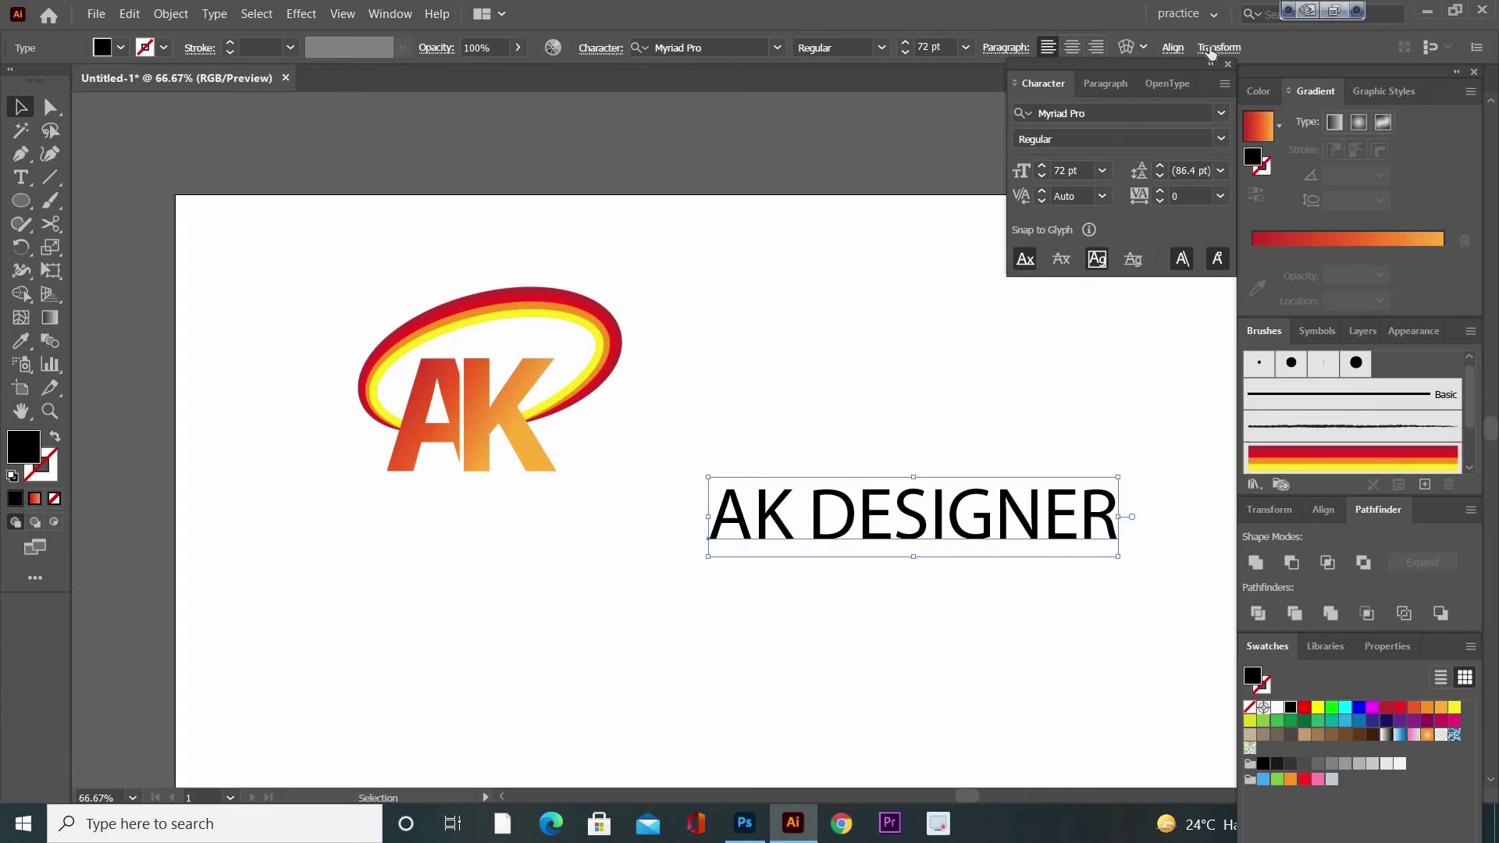
Set the title in the Algerian font, after first trying Bold.
{"action": "left_click", "coordinate": [1221, 138]}
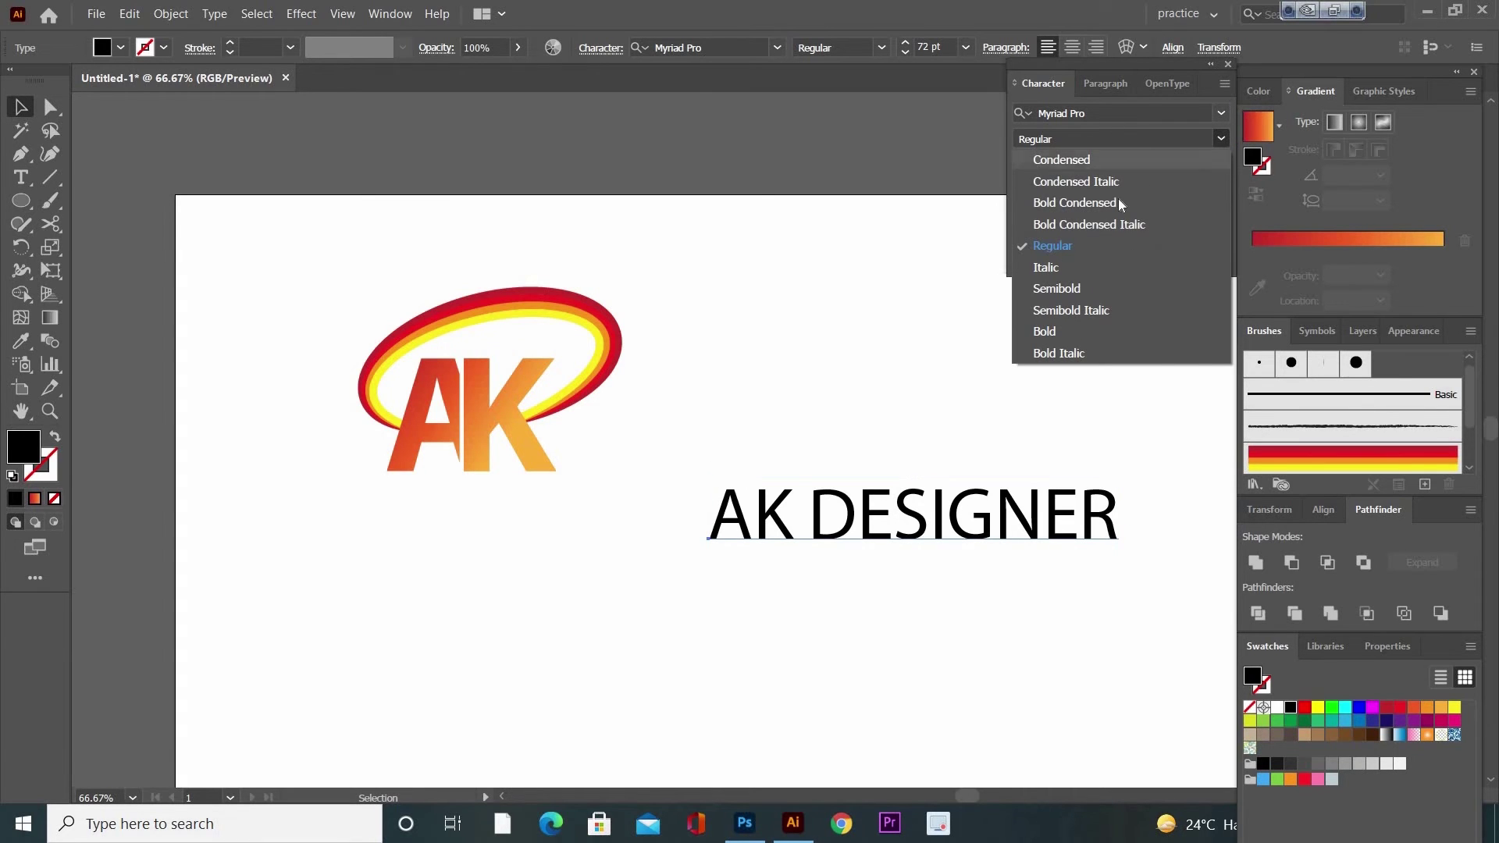
{"action": "left_click", "coordinate": [1086, 331]}
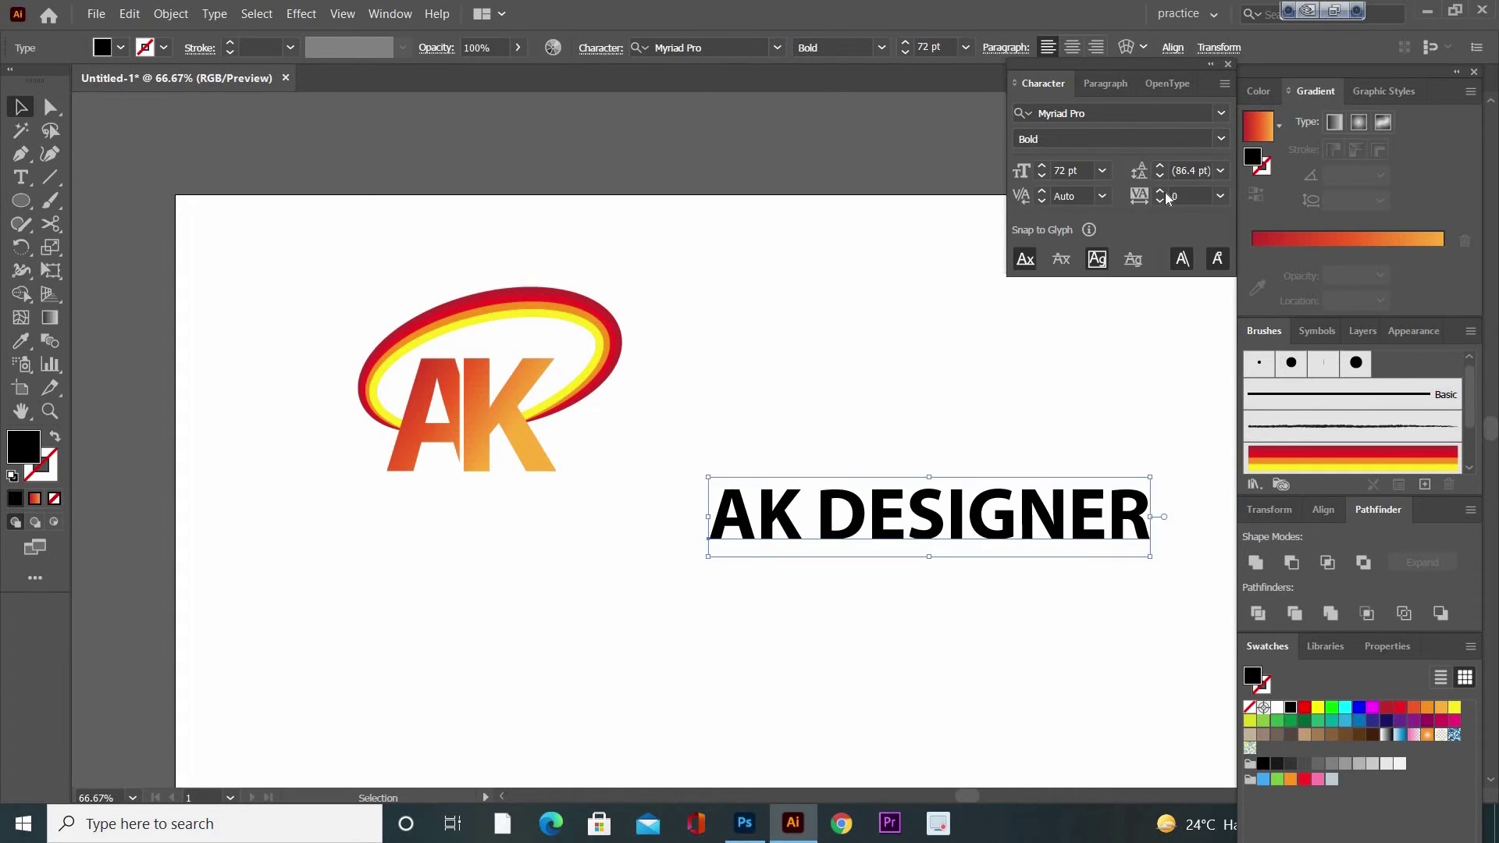
{"action": "left_click", "coordinate": [1222, 112]}
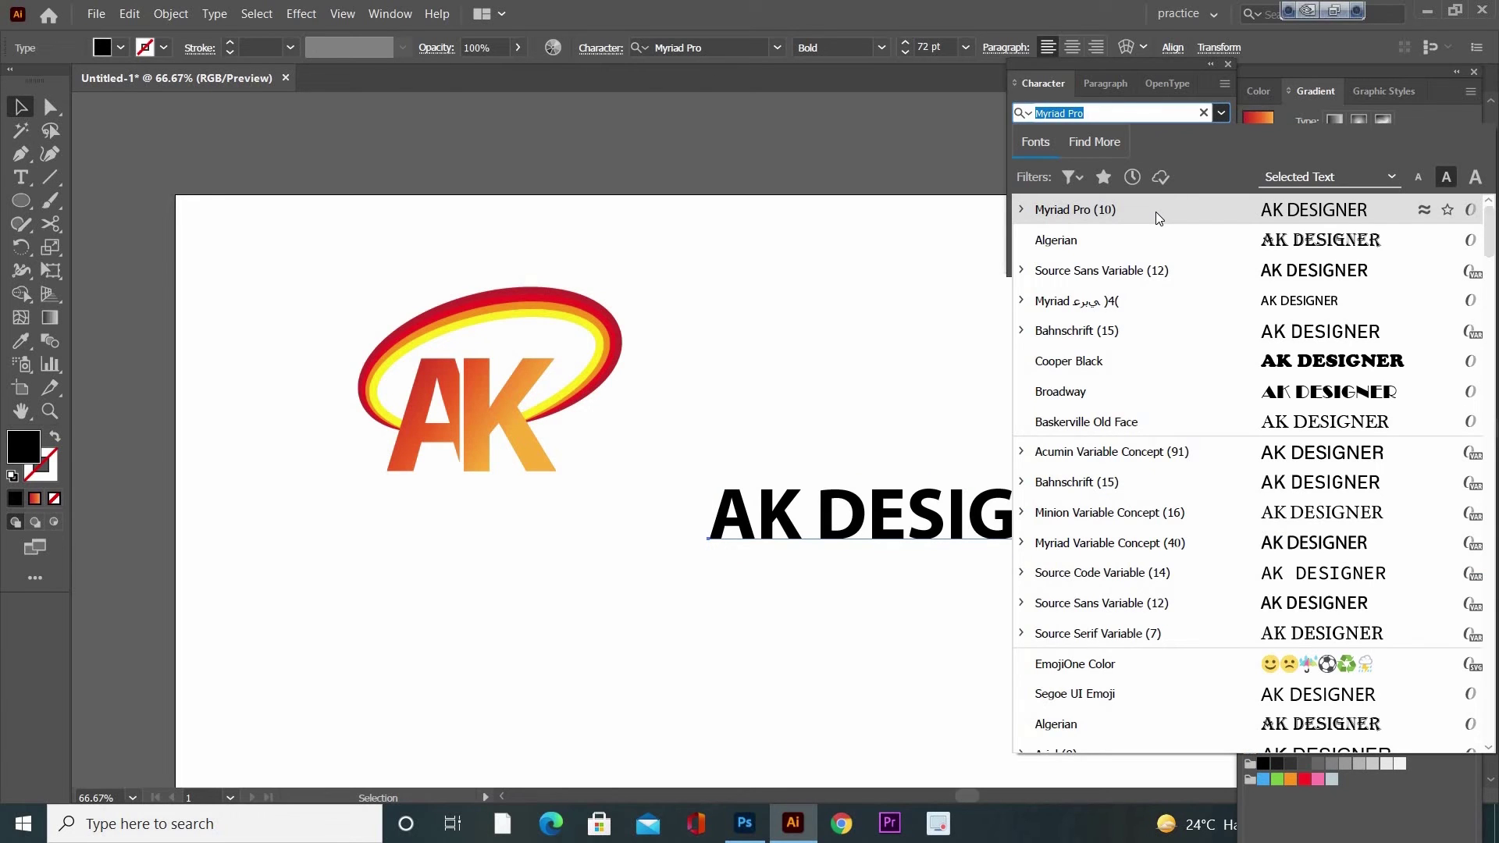
{"action": "left_click", "coordinate": [1159, 237]}
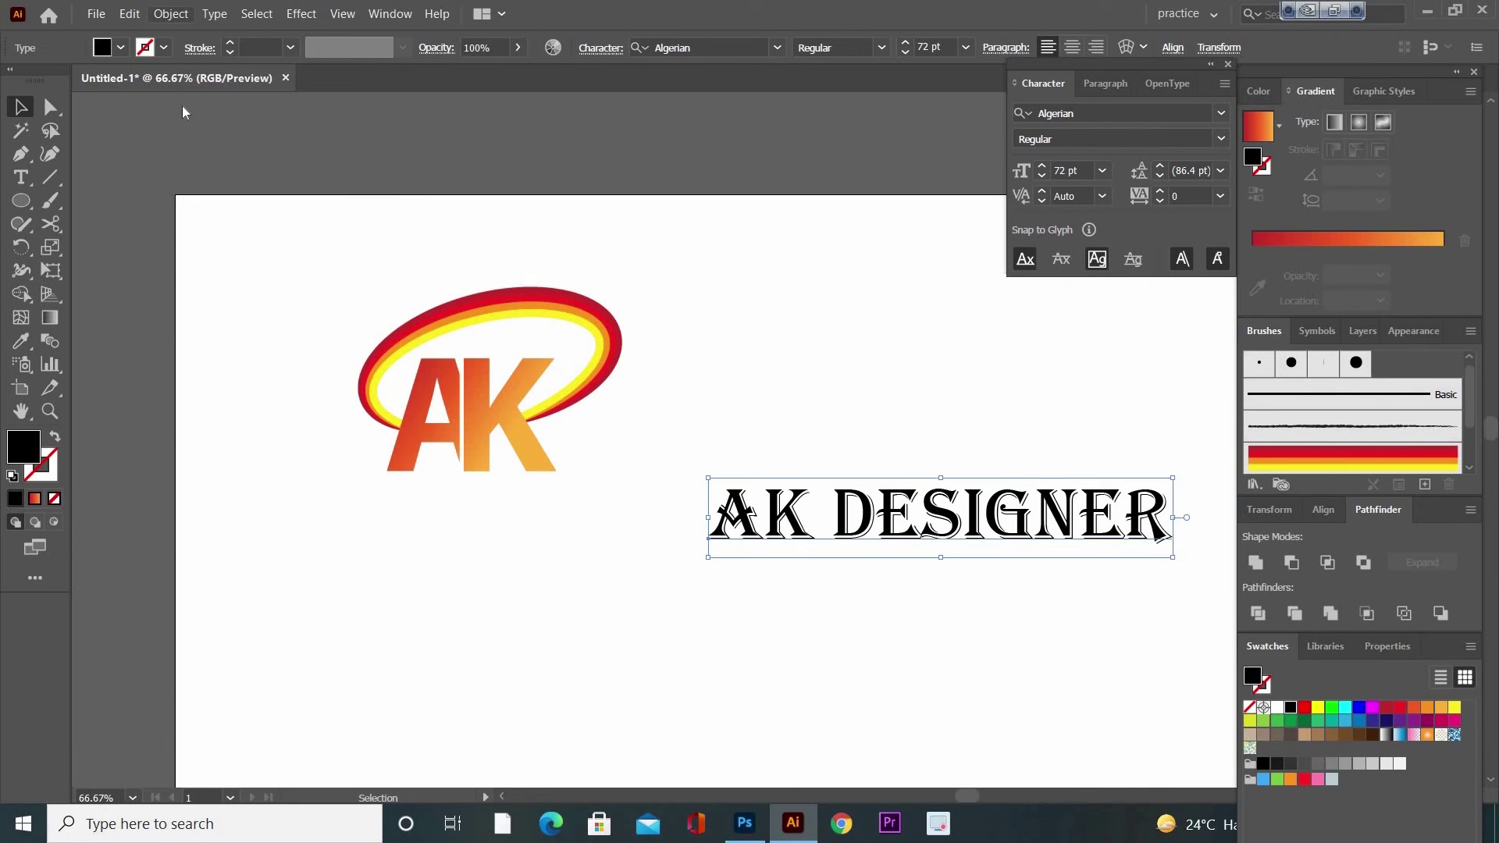
Expand the AK DESIGNER text into outlined shapes.
{"action": "left_click", "coordinate": [171, 13]}
{"action": "left_click", "coordinate": [204, 215]}
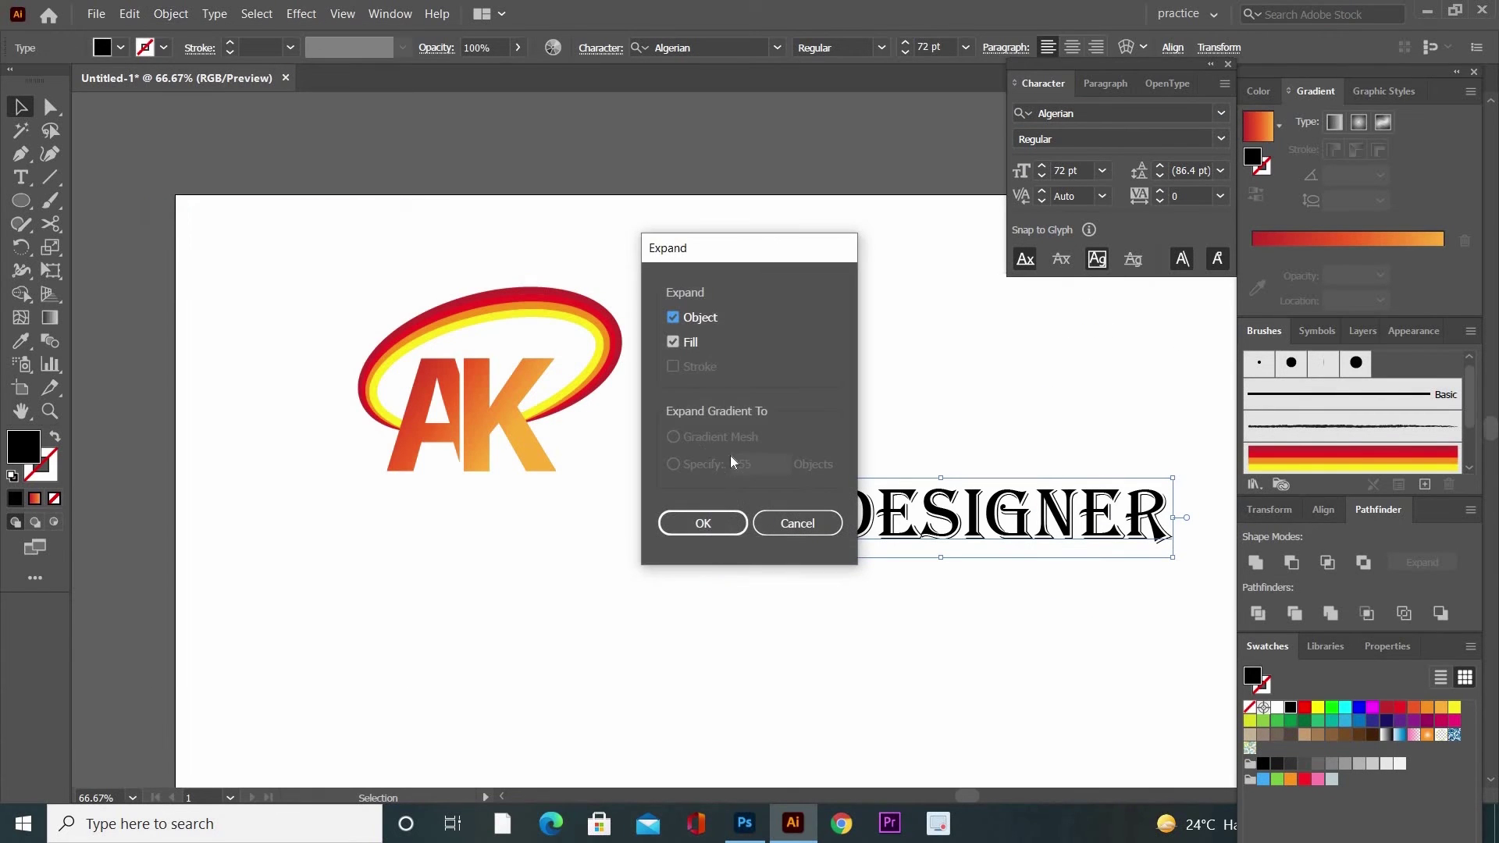
{"action": "left_click", "coordinate": [702, 523]}
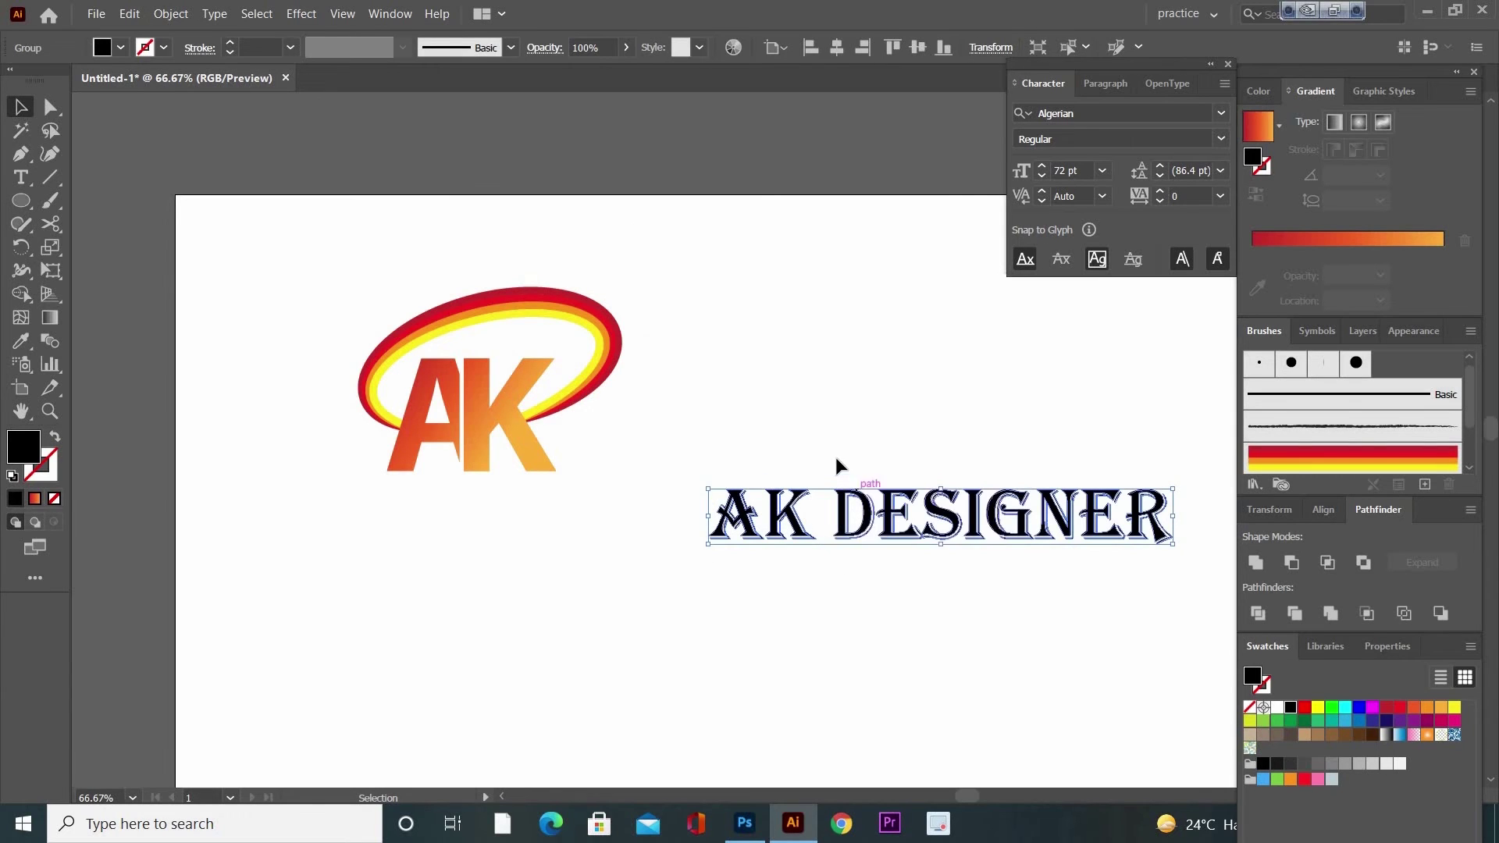
Ungroup the title outlines and move them beneath the AK logo.
{"action": "right_click", "coordinate": [836, 458]}
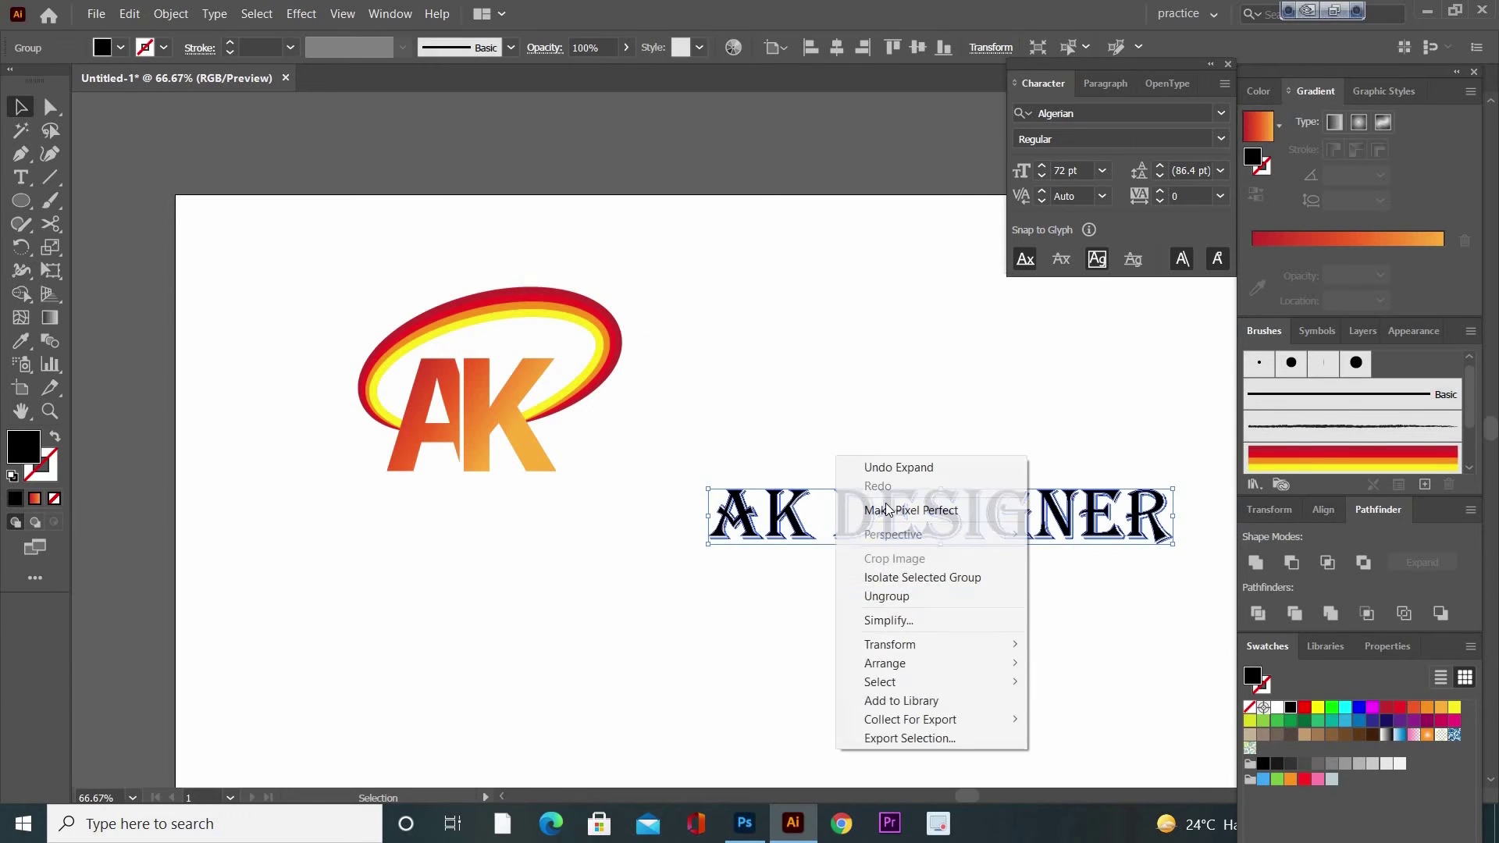
{"action": "left_click", "coordinate": [877, 597]}
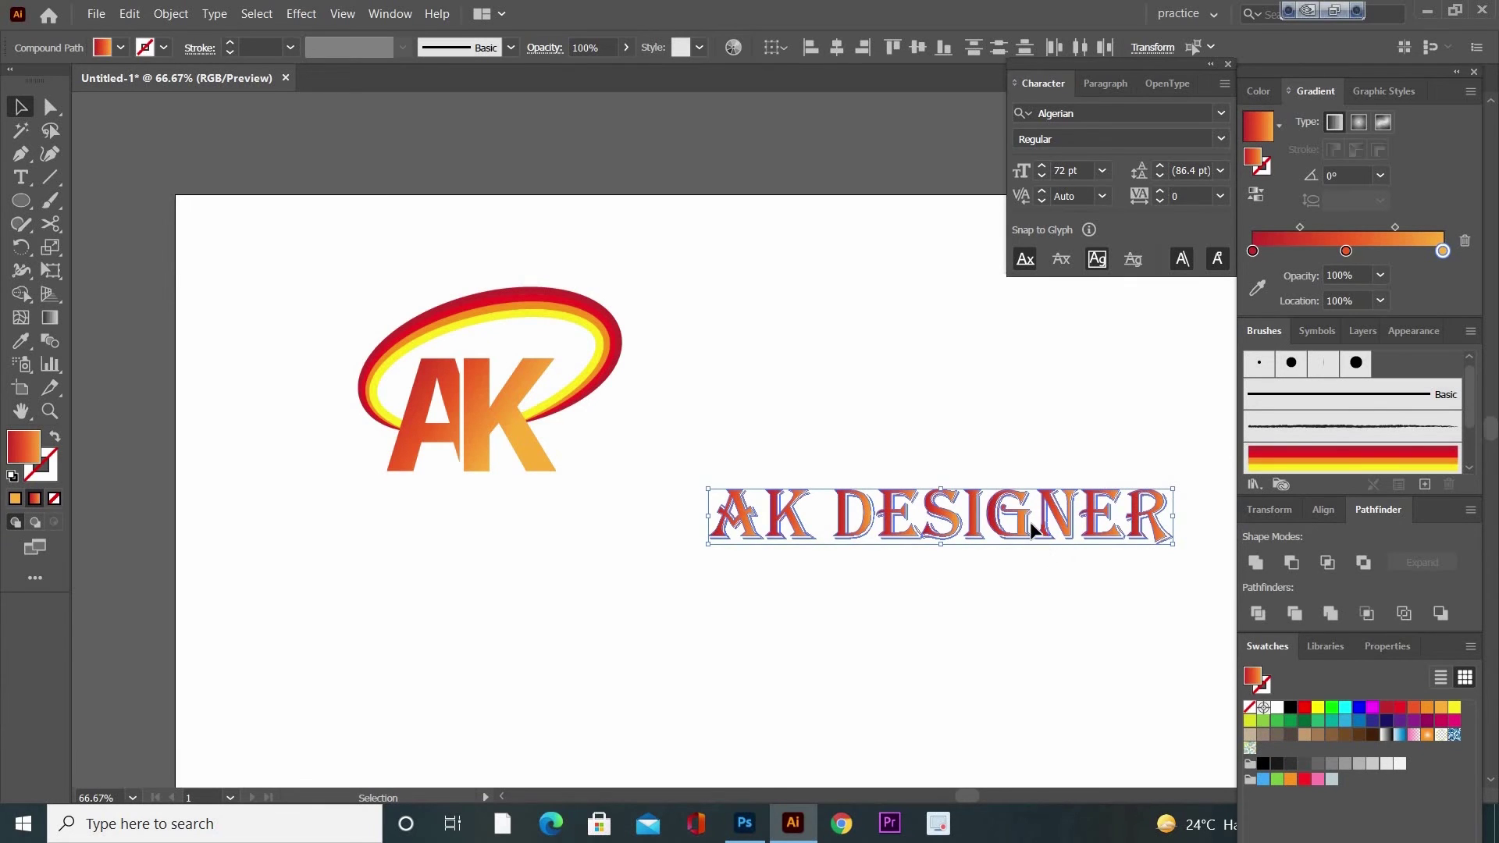
{"action": "left_click_drag", "start_coordinate": [673, 551], "coordinate": [892, 576]}
{"action": "left_click_drag", "start_coordinate": [700, 457], "coordinate": [1170, 563]}
{"action": "left_click_drag", "start_coordinate": [978, 521], "coordinate": [524, 526]}
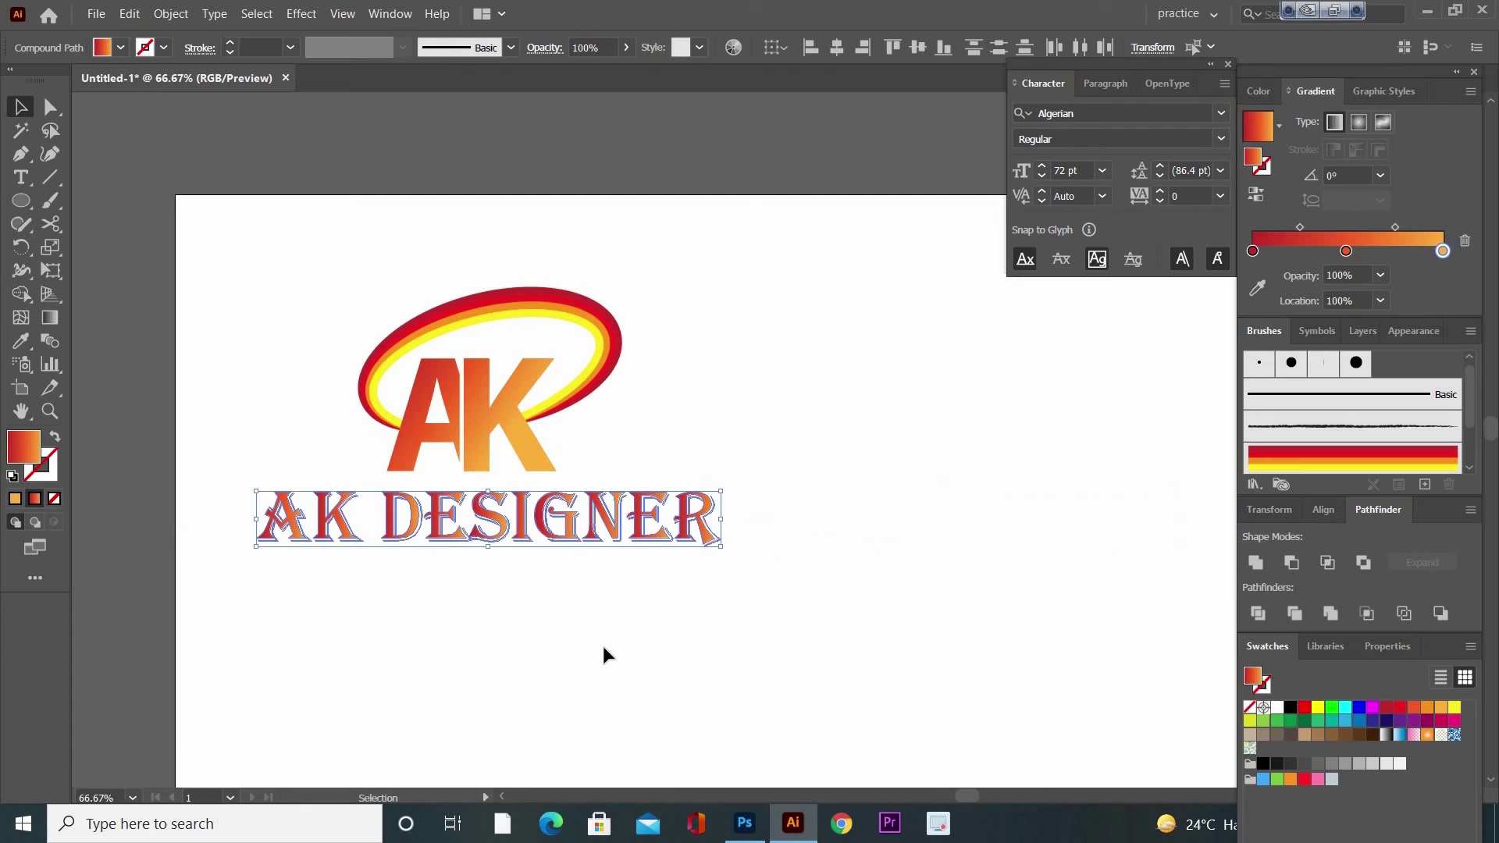
Stretch the AK DESIGNER letters slightly wider and taller.
{"action": "left_click", "coordinate": [694, 640]}
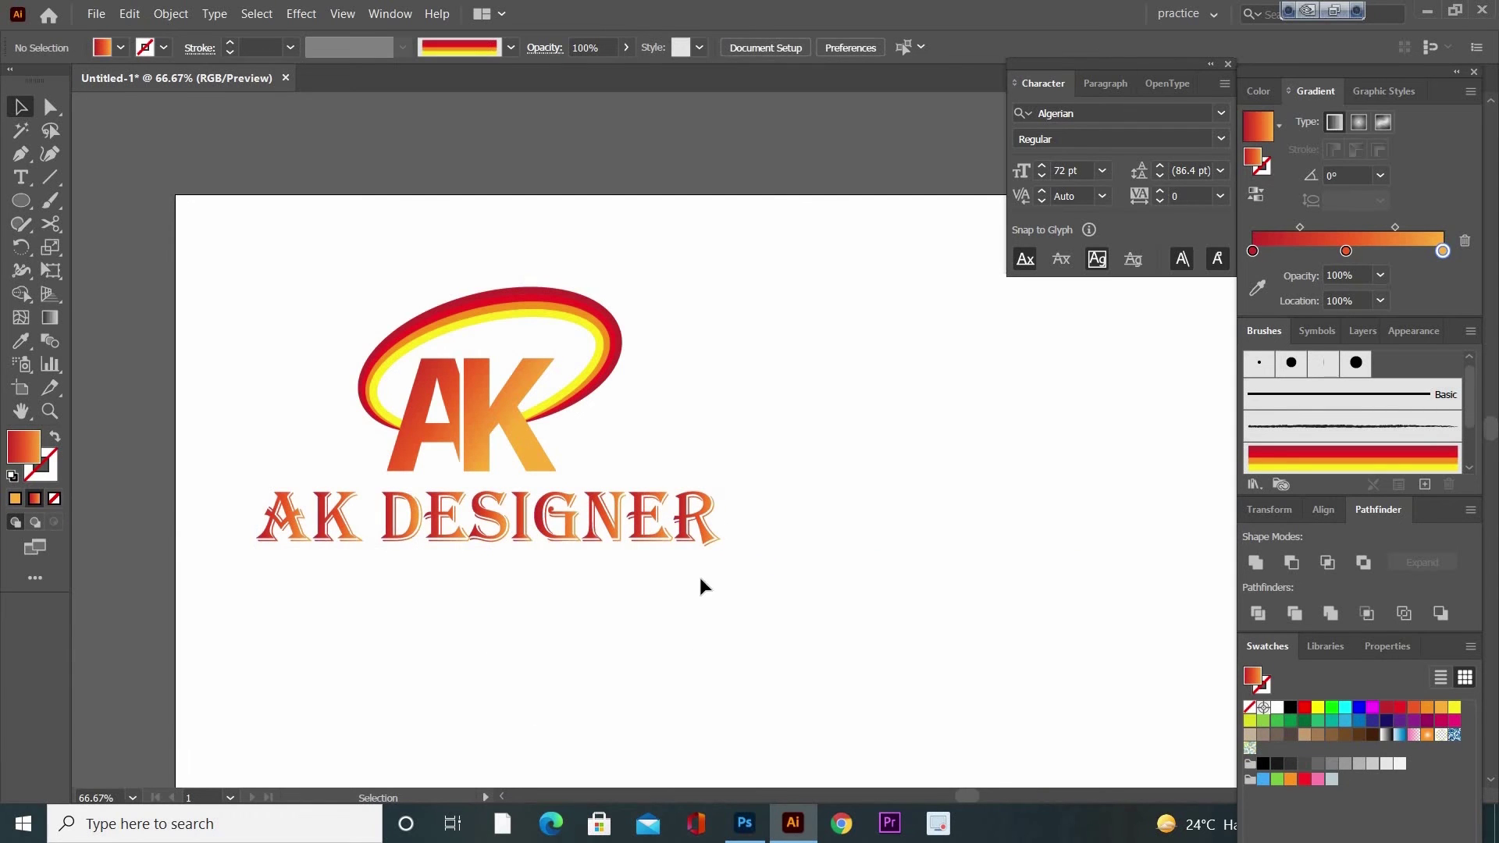
{"action": "left_click", "coordinate": [668, 535]}
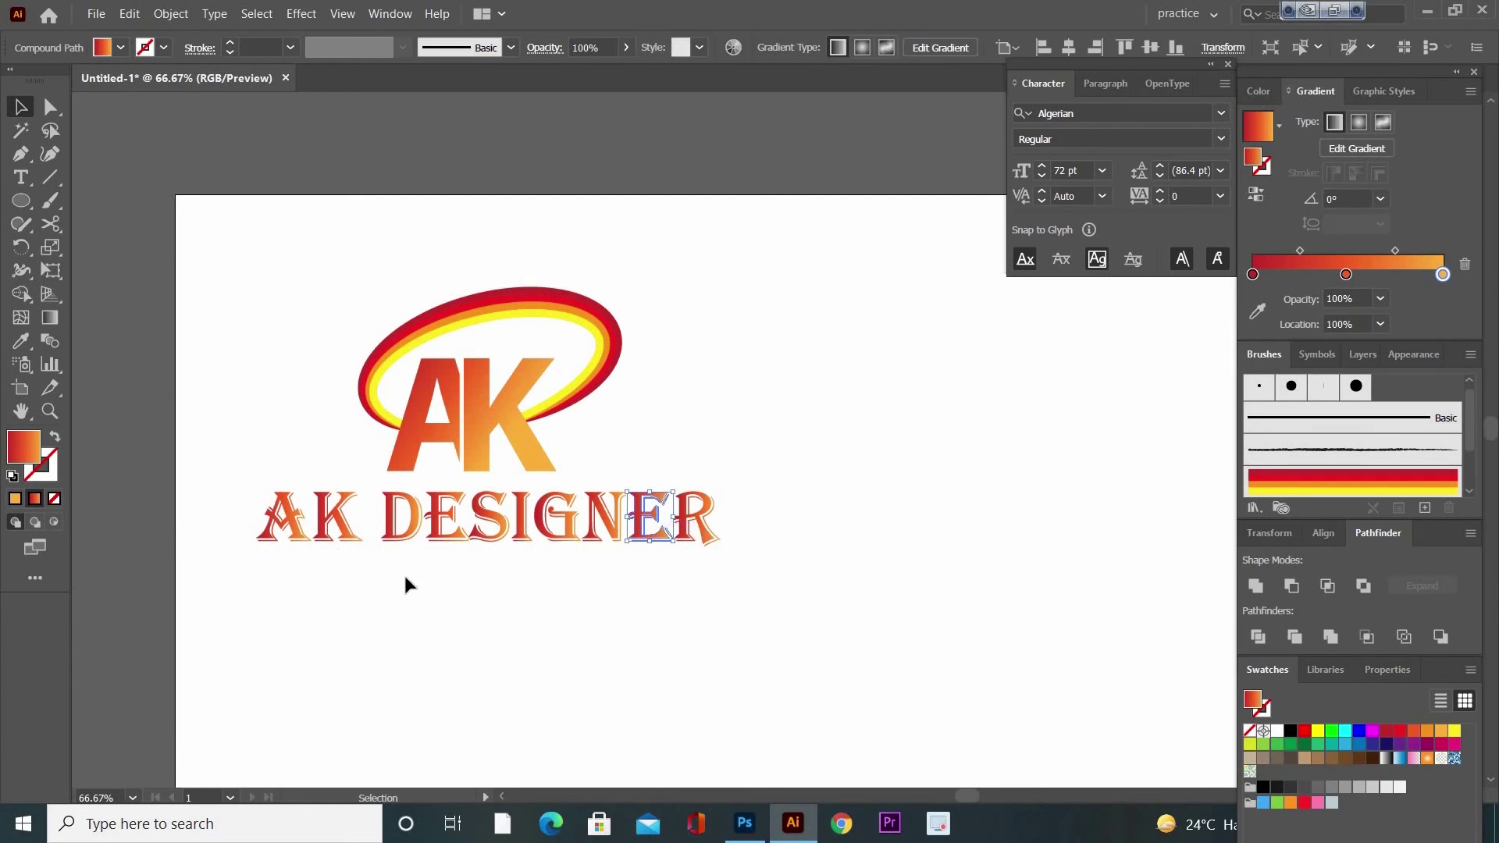
{"action": "left_click_drag", "start_coordinate": [235, 478], "coordinate": [781, 624]}
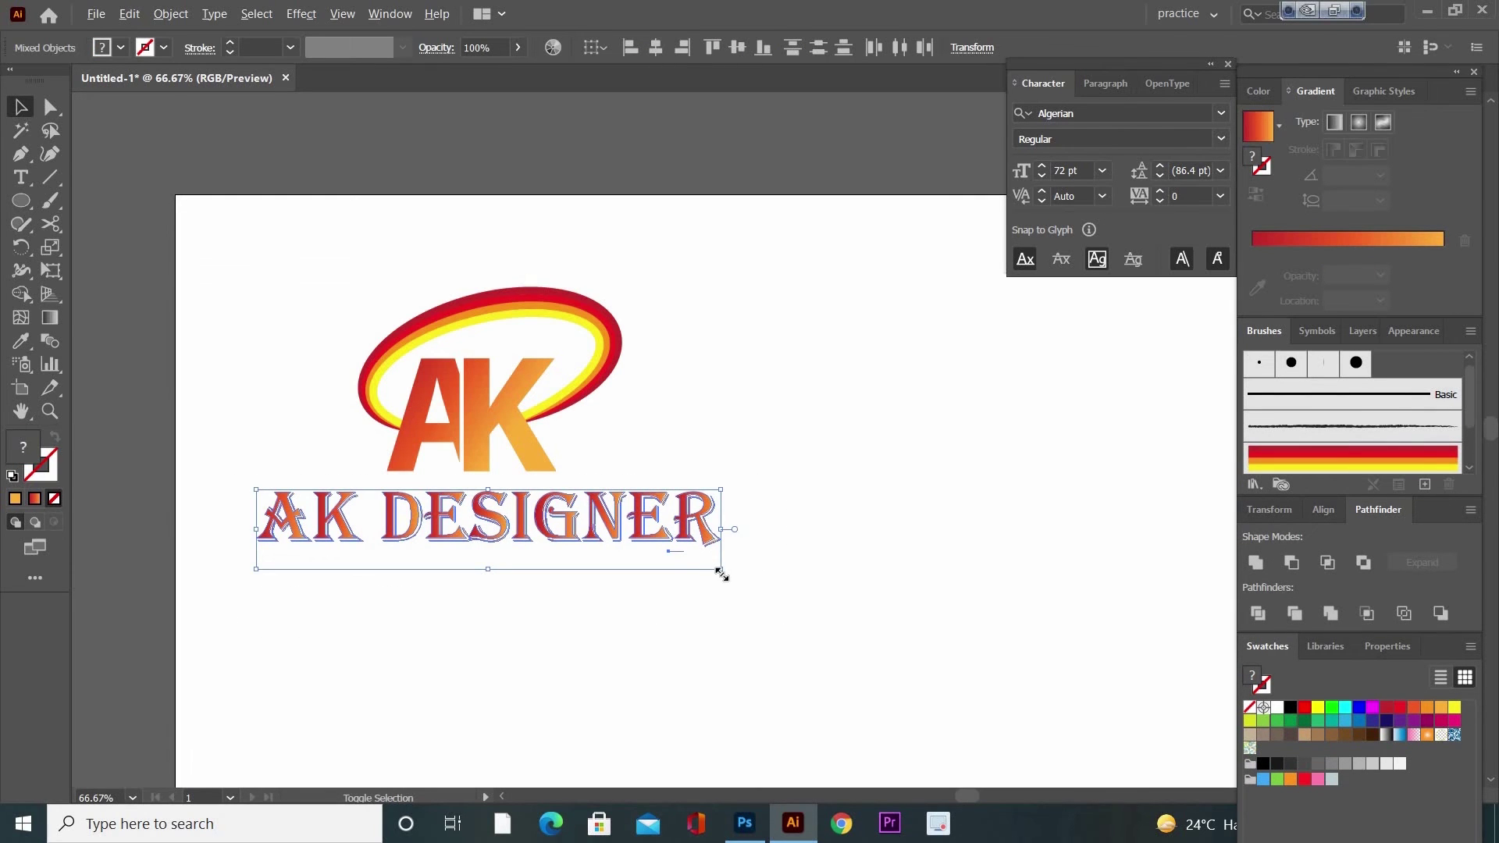
{"action": "left_click_drag", "start_coordinate": [724, 574], "coordinate": [731, 577]}
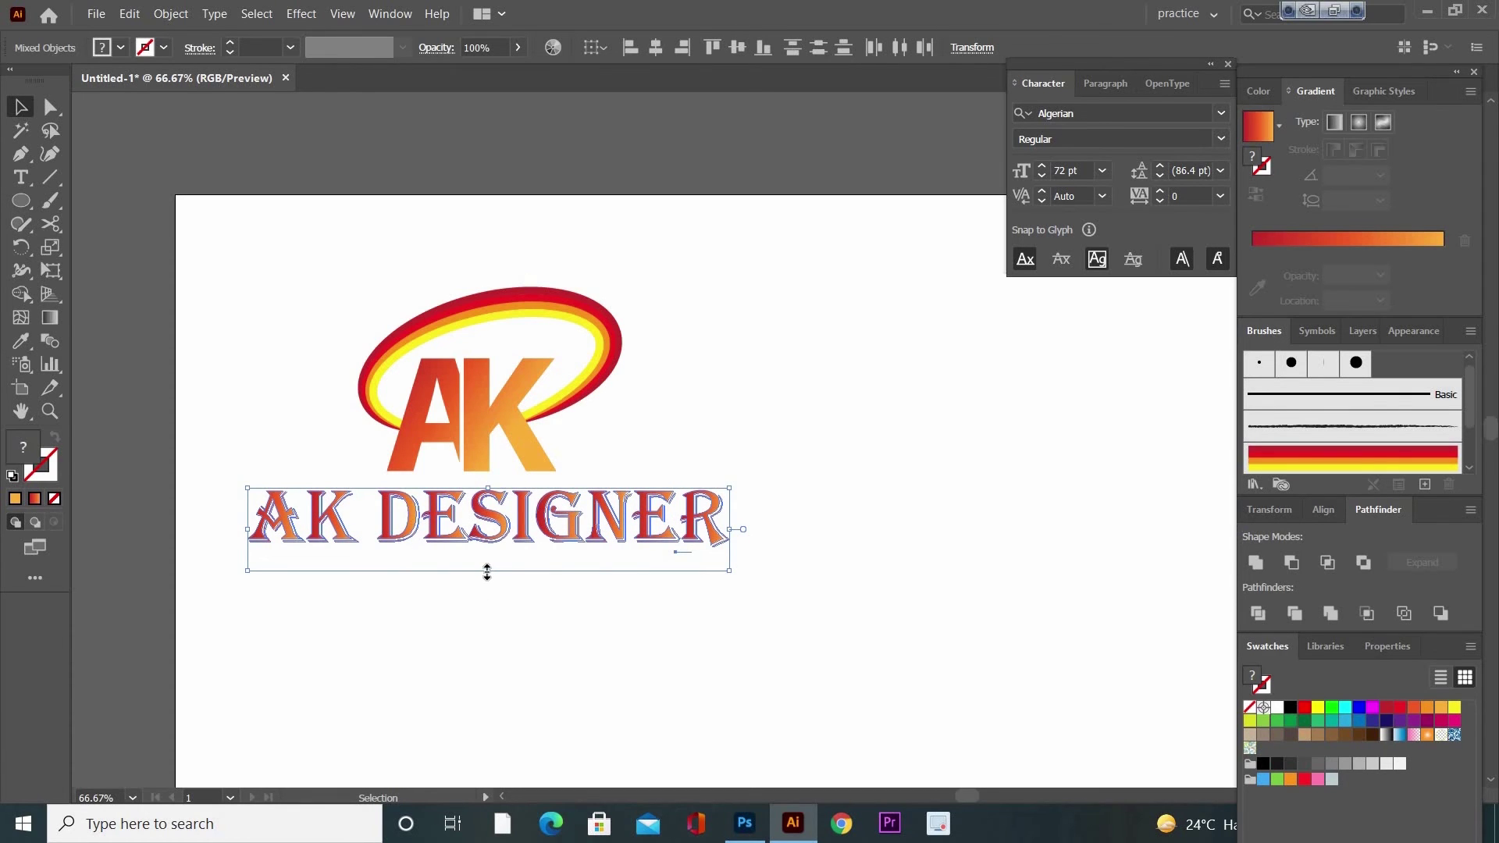
{"action": "left_click_drag", "start_coordinate": [487, 575], "coordinate": [487, 578]}
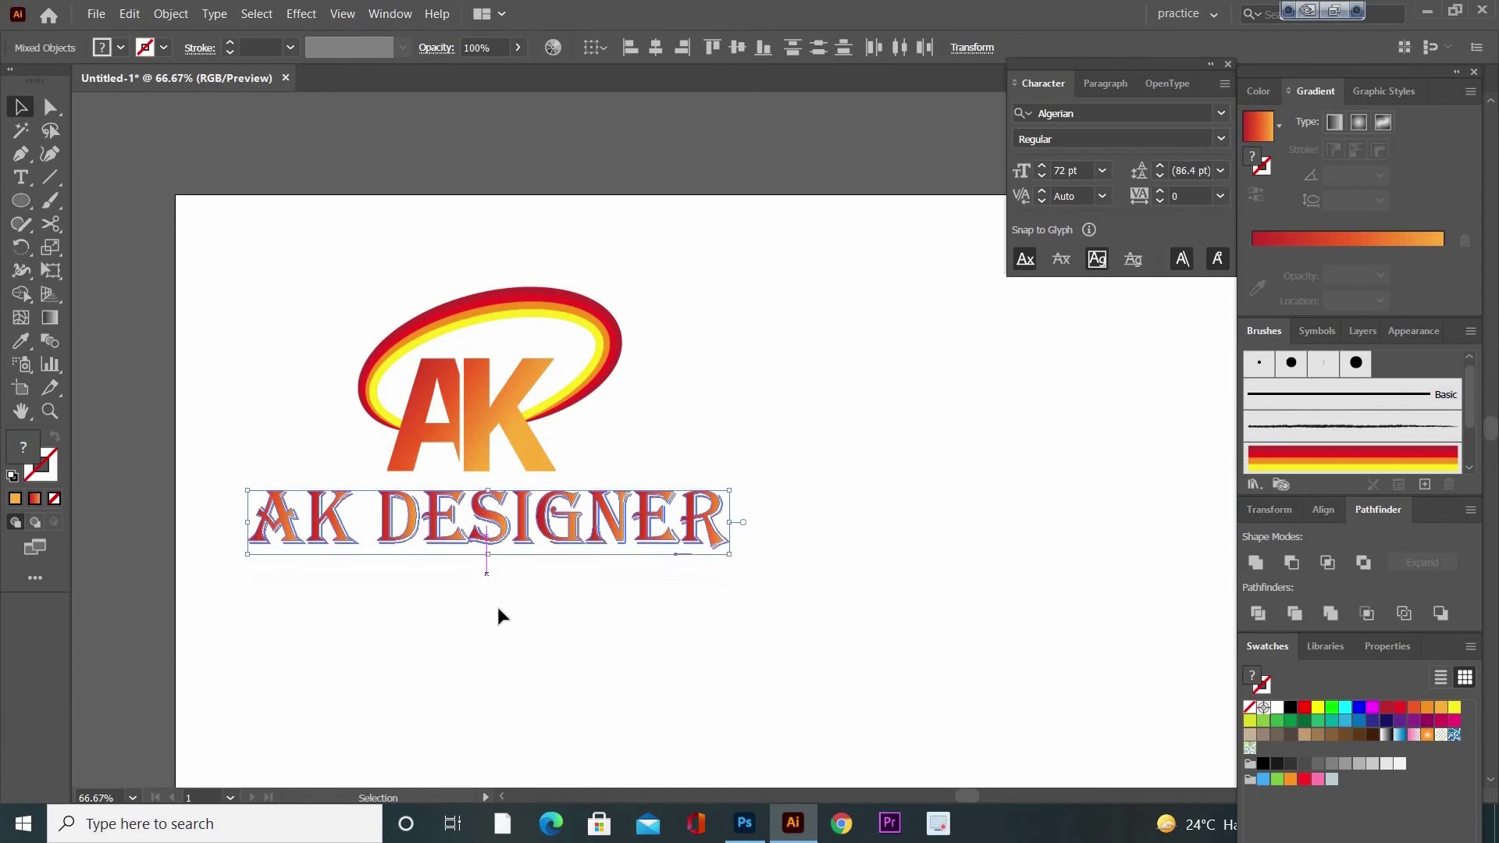
Scale the whole logo and title down slightly together.
{"action": "left_click", "coordinate": [570, 656]}
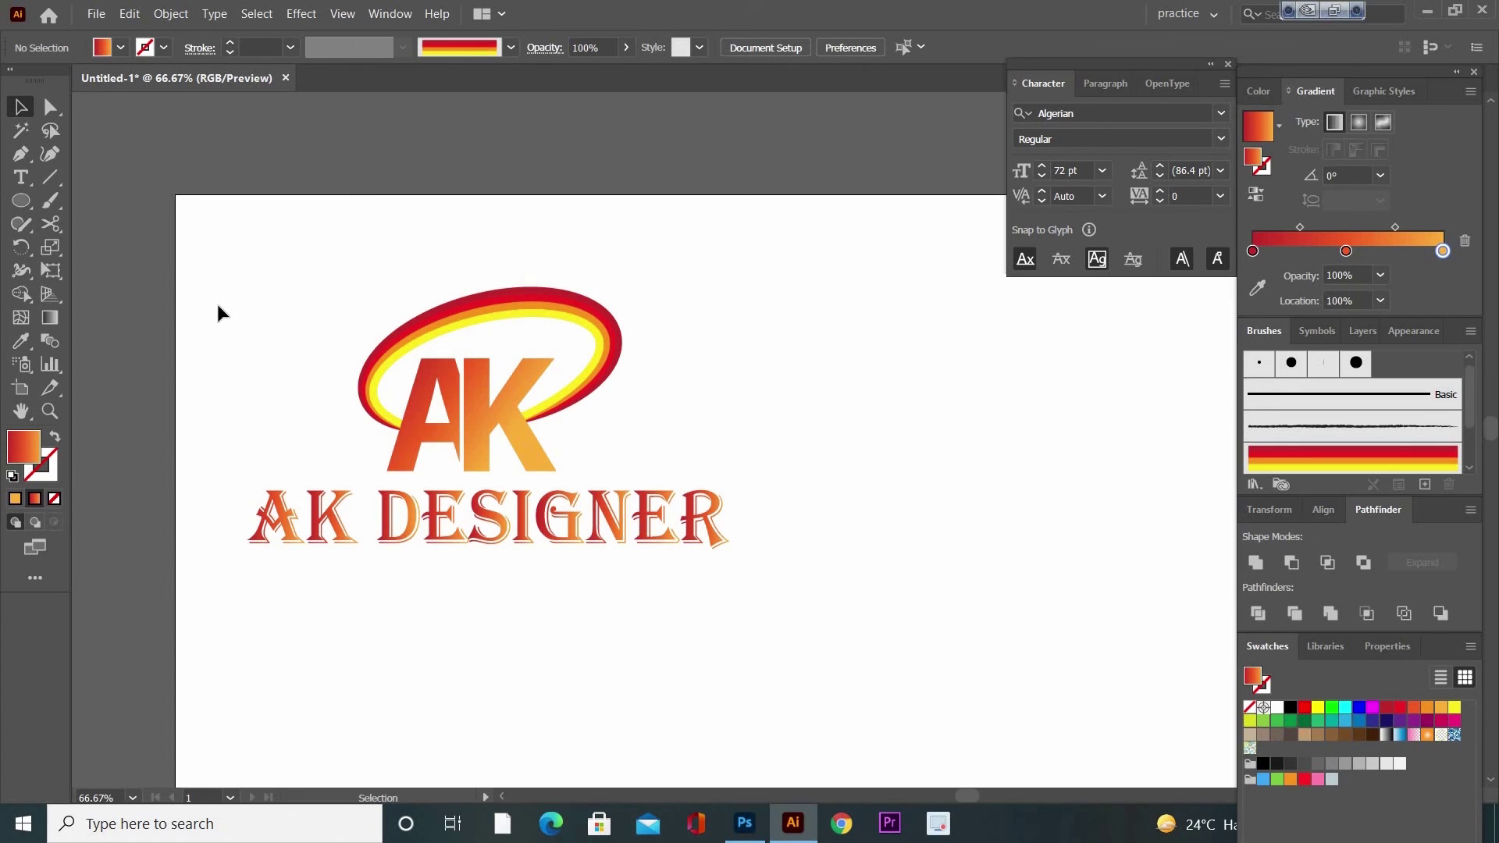
{"action": "left_click_drag", "start_coordinate": [202, 299], "coordinate": [780, 618]}
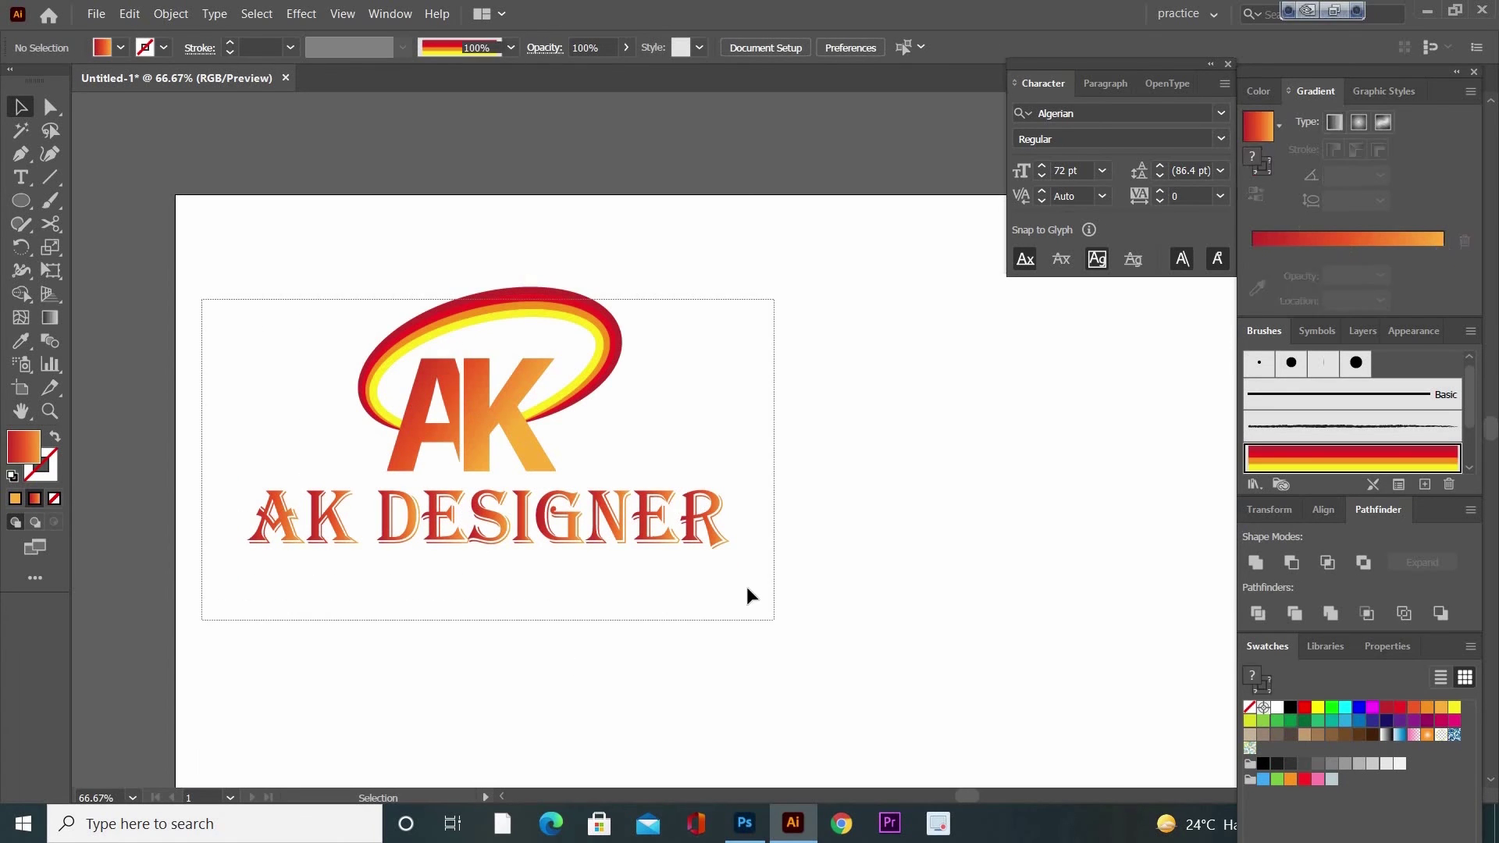
{"action": "left_click_drag", "start_coordinate": [772, 606], "coordinate": [687, 537]}
Open the mockup's Your Logo smart object in Photoshop.
{"action": "left_click", "coordinate": [644, 647]}
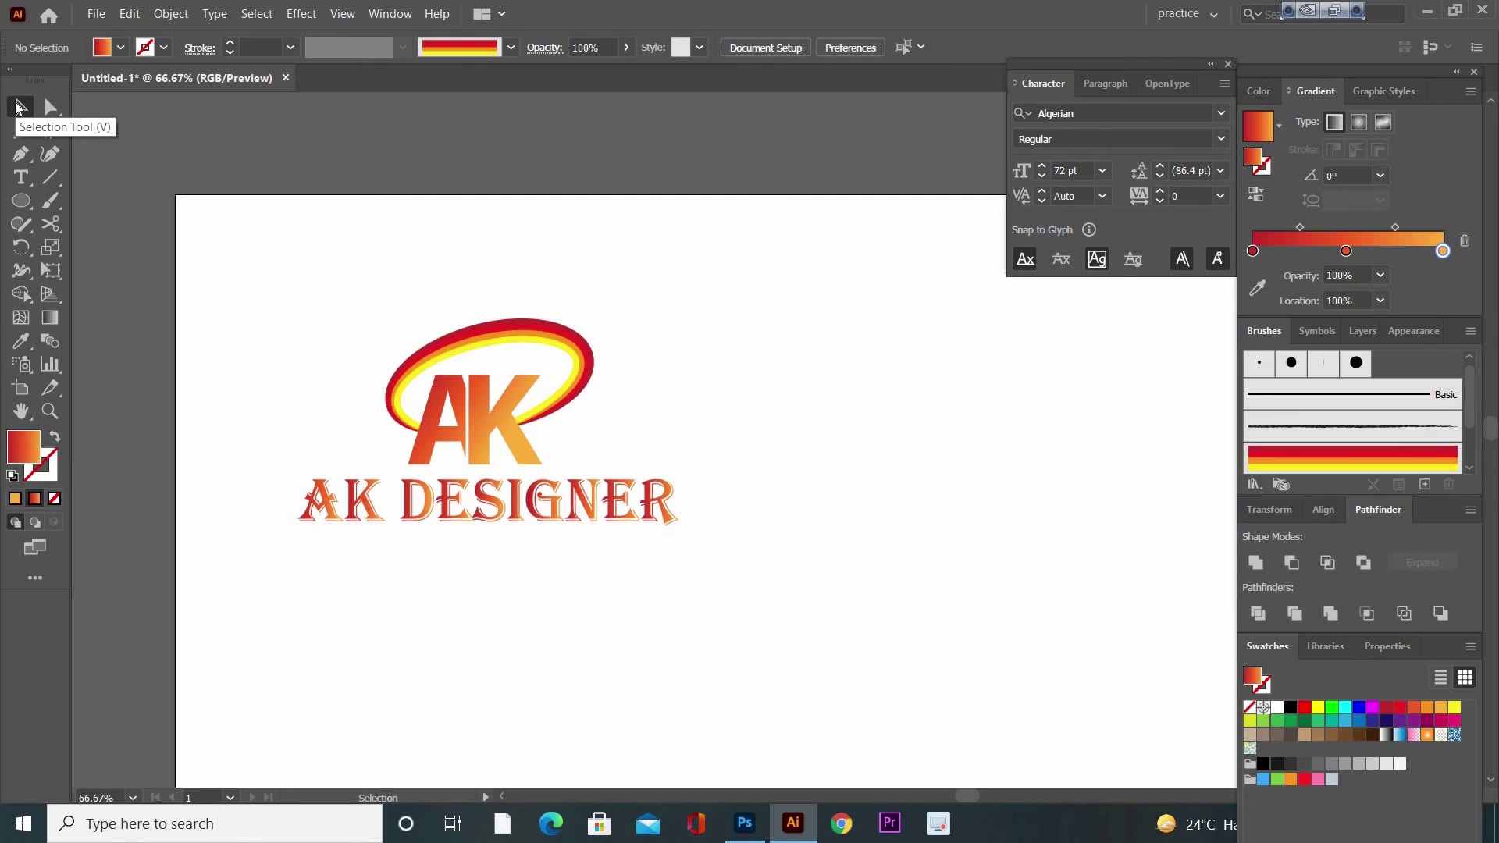
{"action": "left_click", "coordinate": [743, 823]}
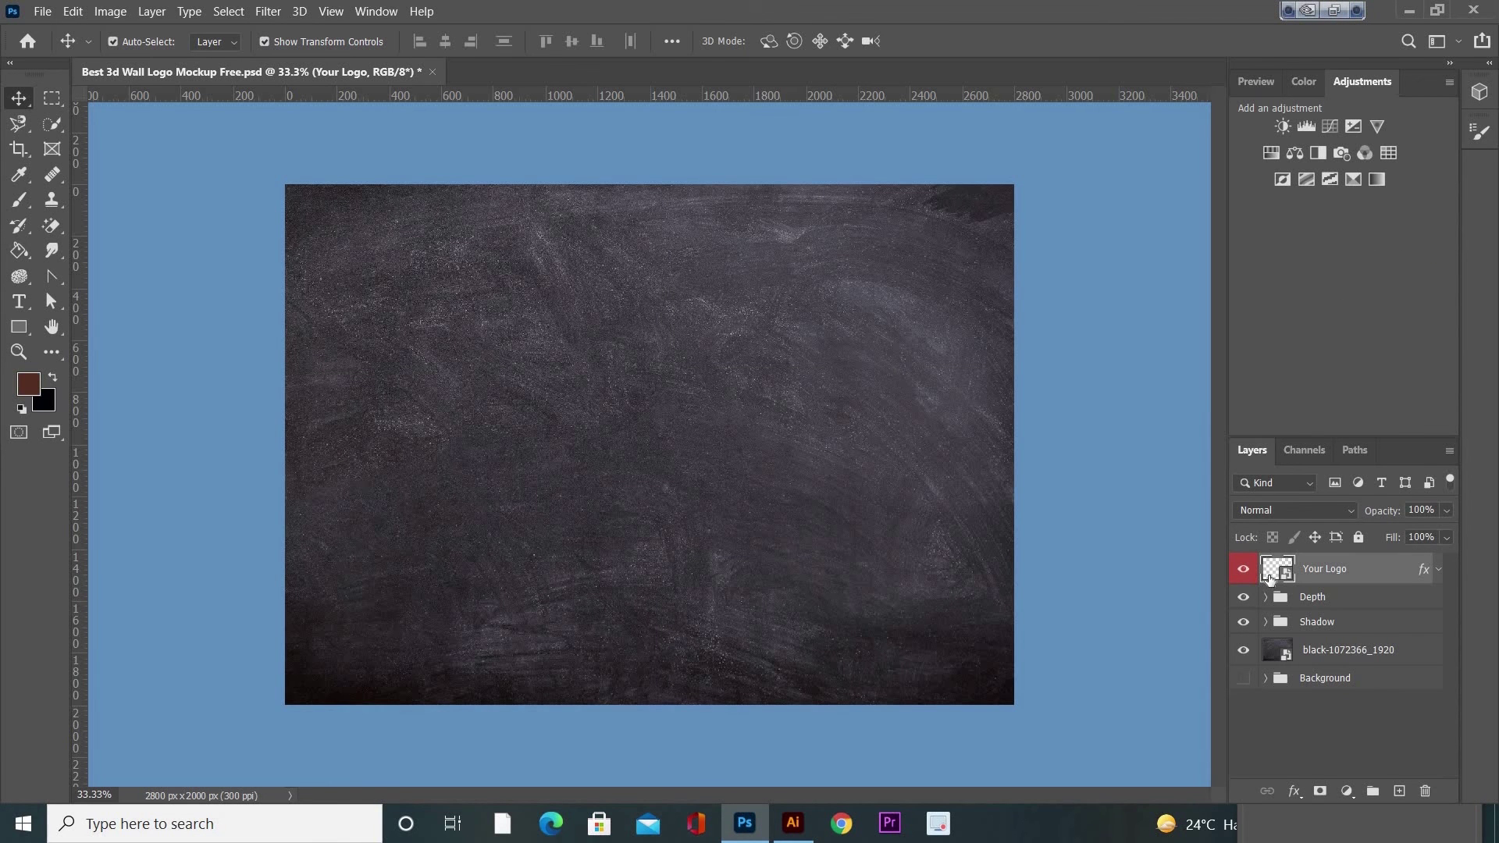
{"action": "double_click", "coordinate": [1269, 576]}
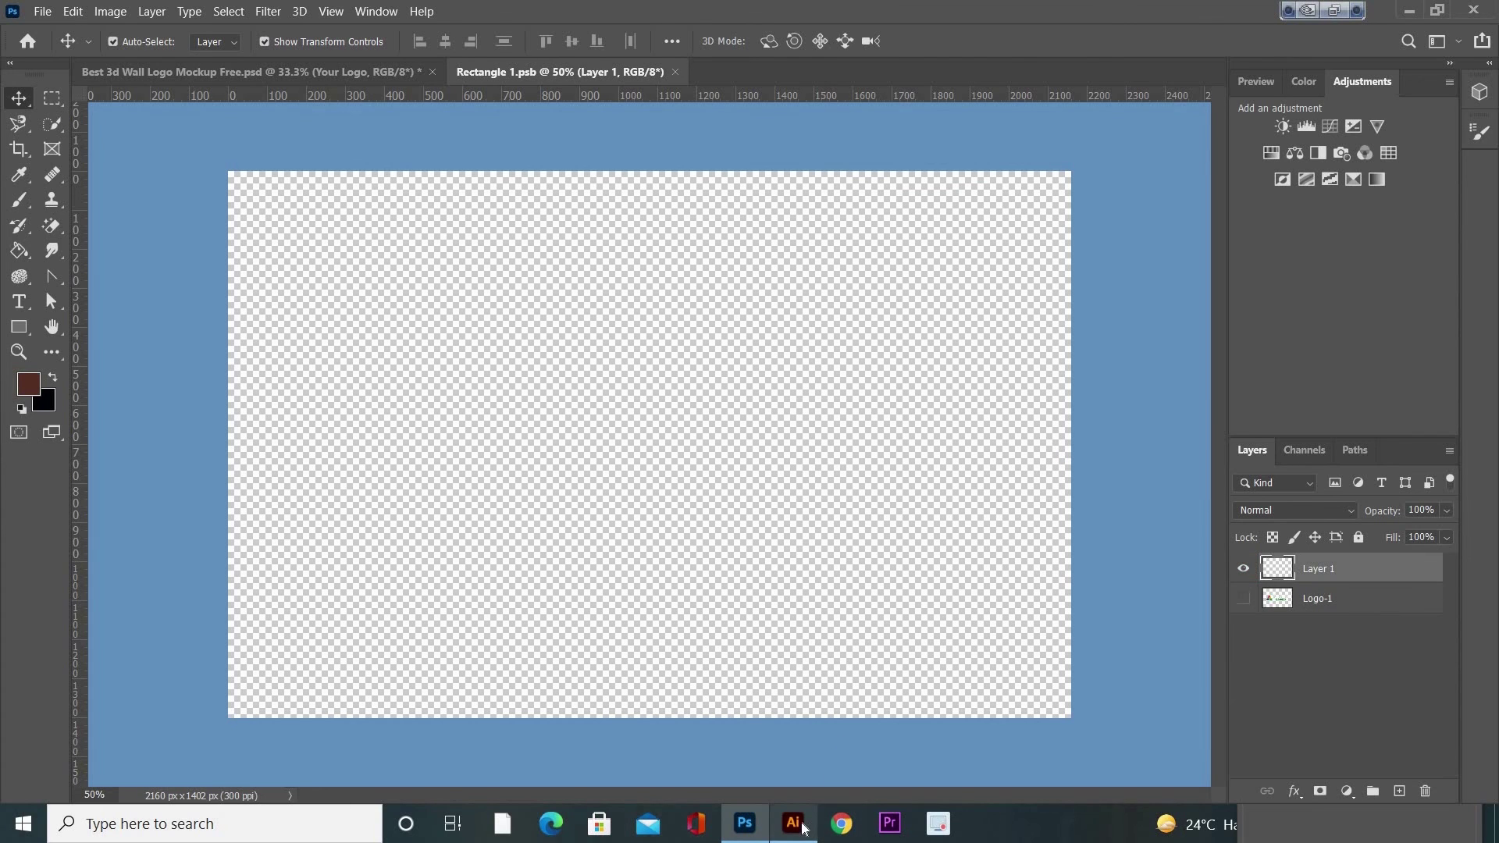
Select the entire logo and title in Illustrator.
{"action": "left_click", "coordinate": [793, 823]}
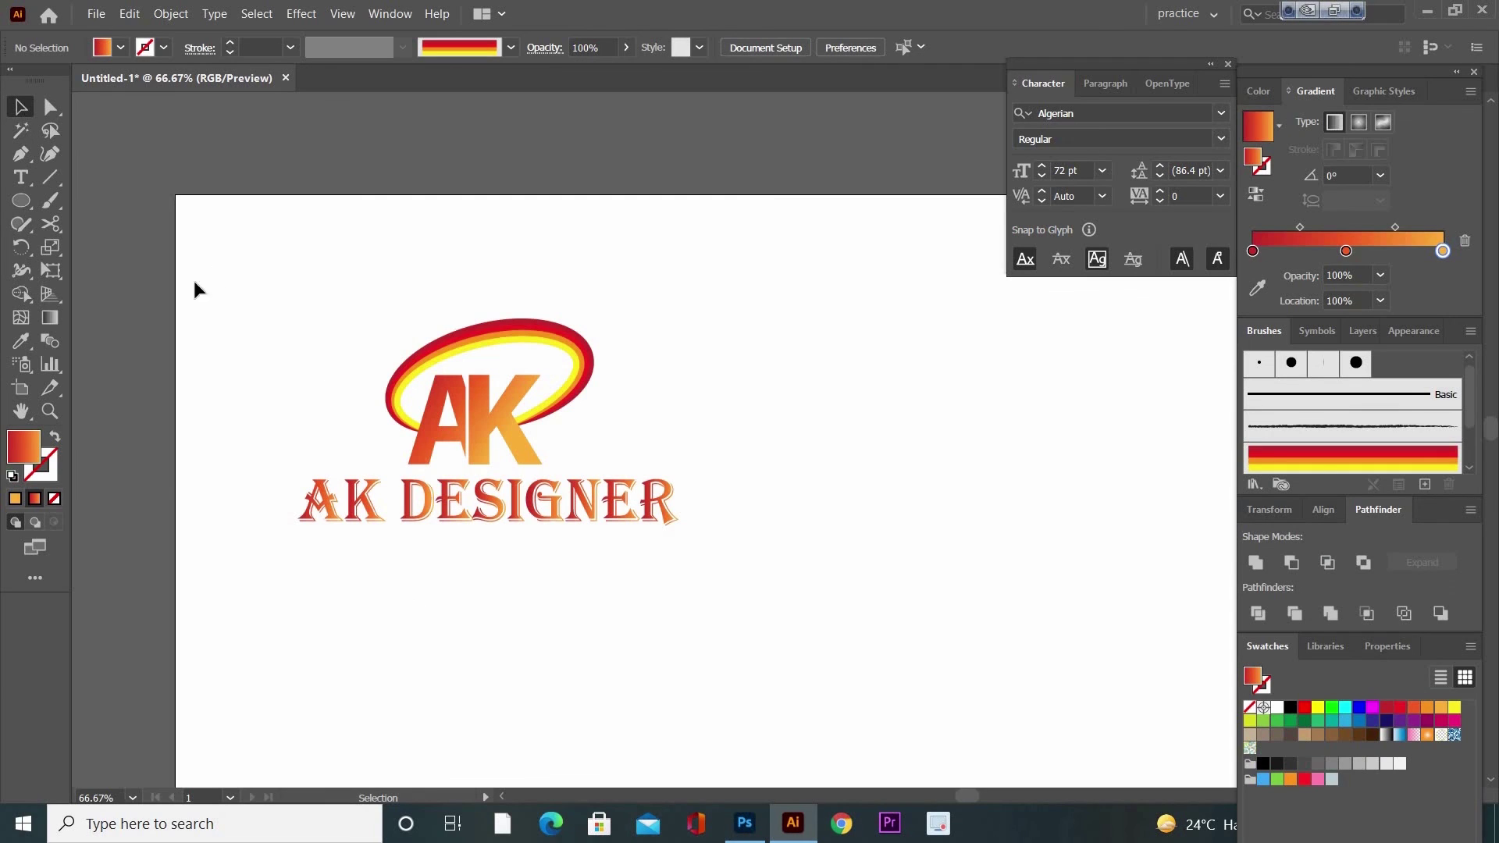
{"action": "left_click_drag", "start_coordinate": [251, 286], "coordinate": [794, 635]}
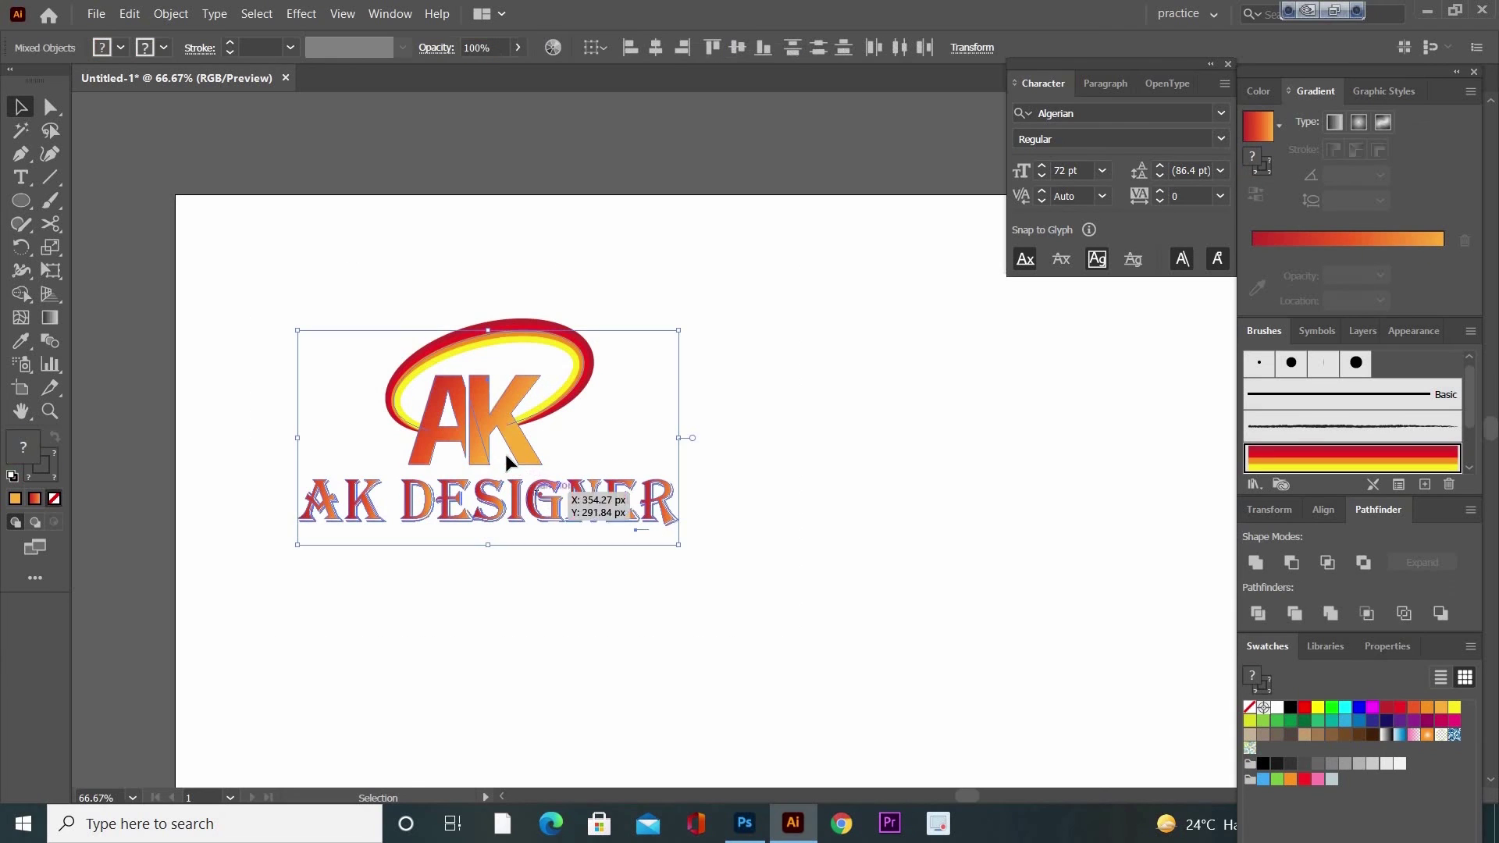
{"action": "left_click_drag", "start_coordinate": [670, 480], "coordinate": [720, 490]}
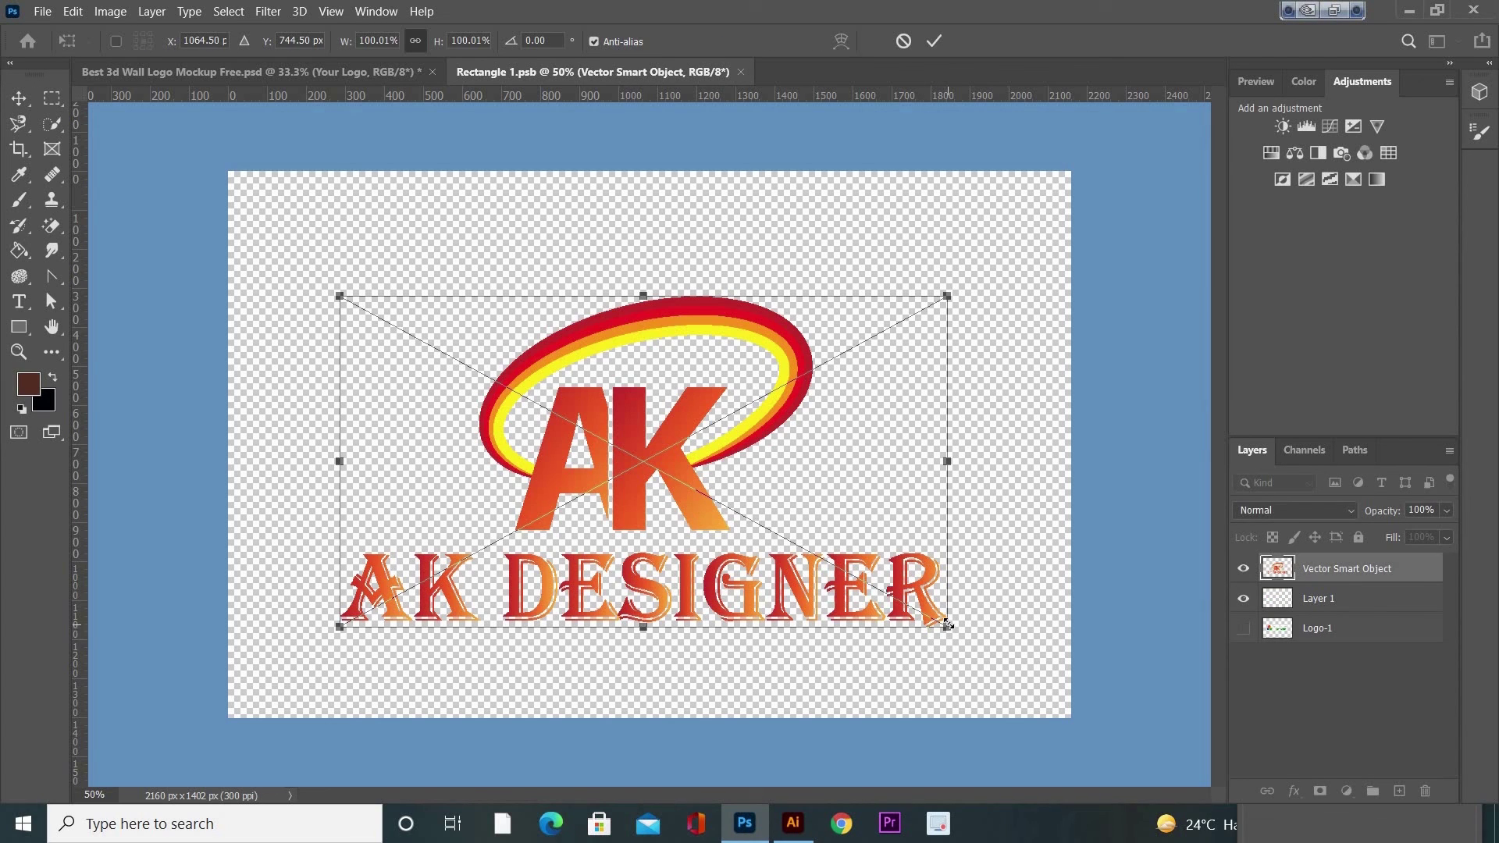
Scale the pasted logo down and centre it on the Rectangle 1.psb canvas.
{"action": "left_click_drag", "start_coordinate": [950, 619], "coordinate": [683, 395]}
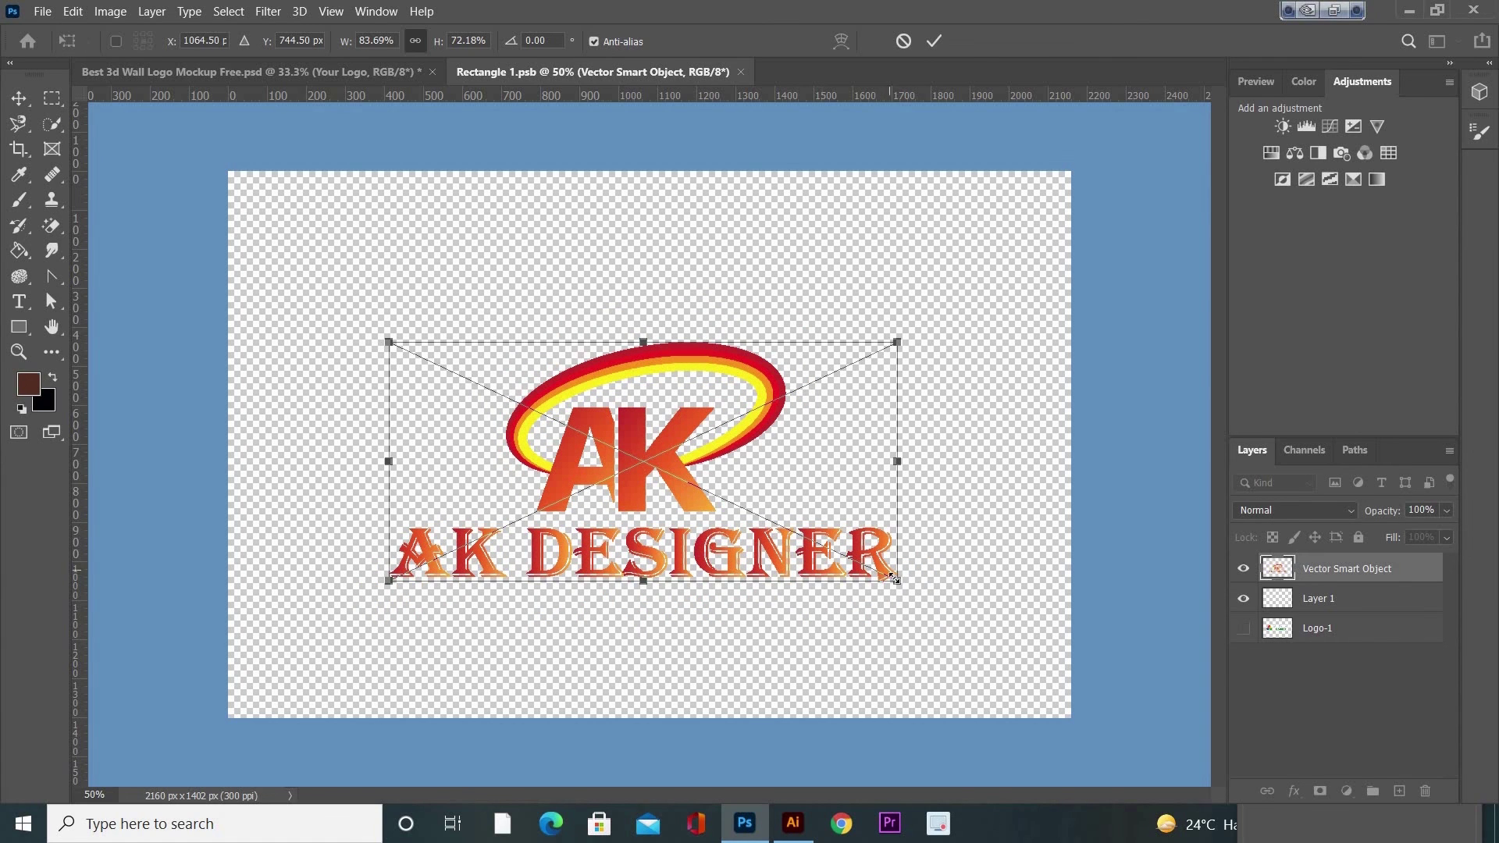
{"action": "mouse_move", "coordinate": [910, 591]}
{"action": "left_mouse_down"}
{"action": "mouse_move", "coordinate": [931, 615]}
{"action": "mouse_move", "coordinate": [906, 608]}
{"action": "left_mouse_up"}
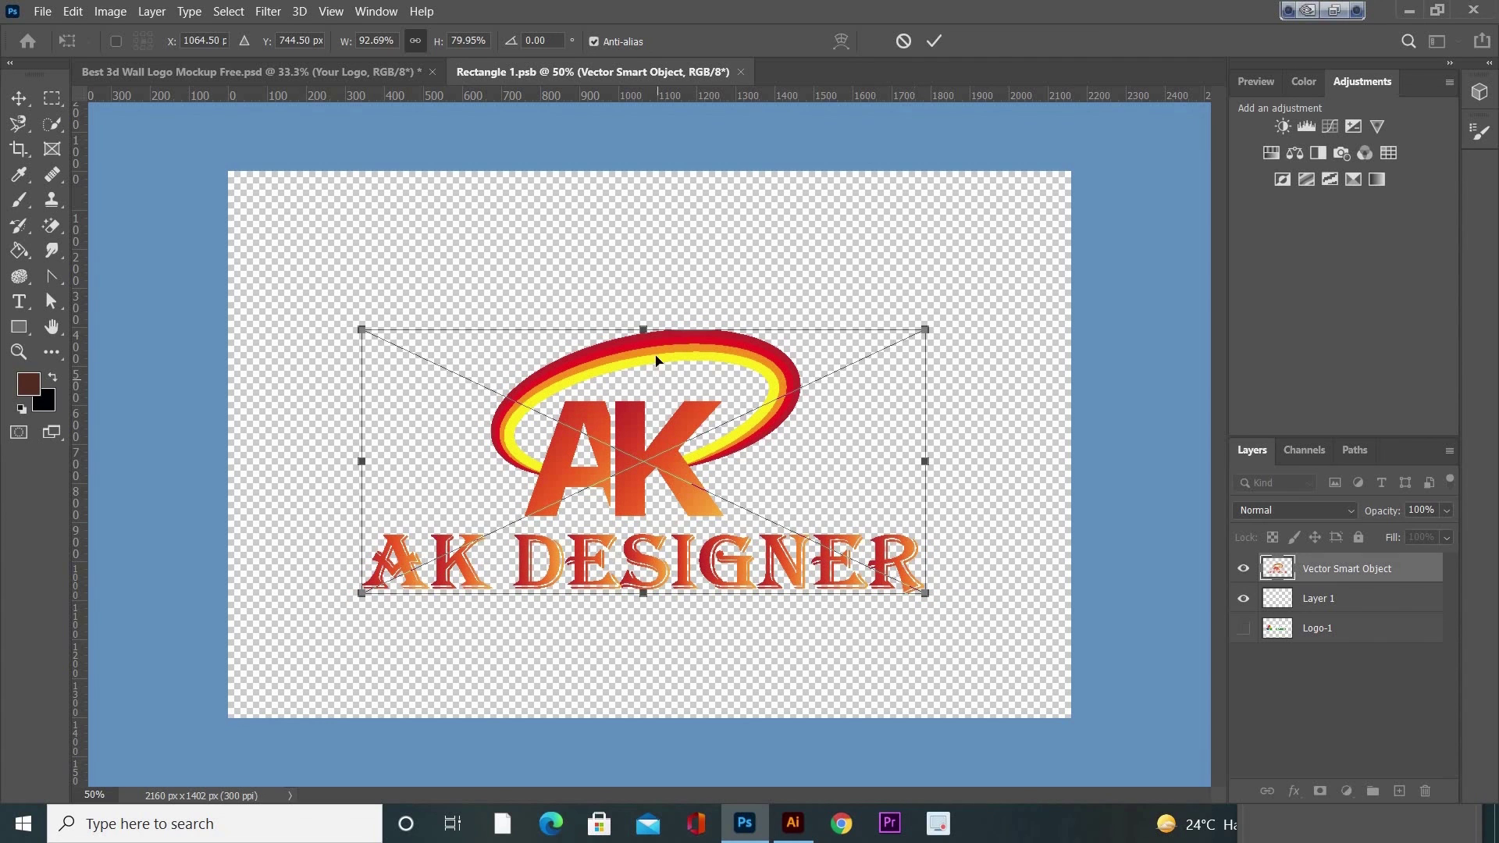
{"action": "key", "text": "Return"}
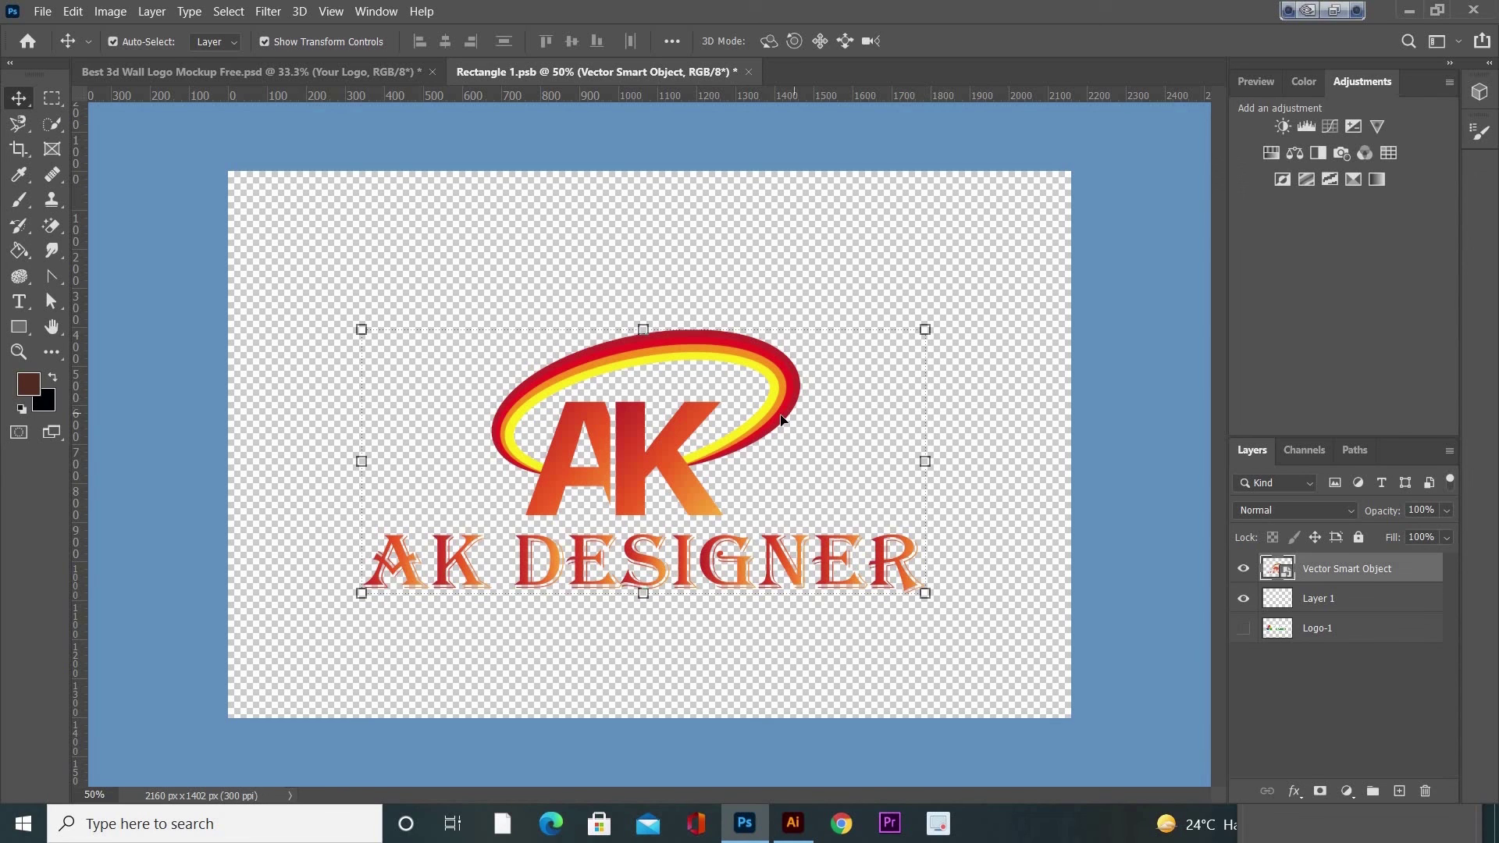
{"action": "left_click_drag", "start_coordinate": [783, 420], "coordinate": [799, 379]}
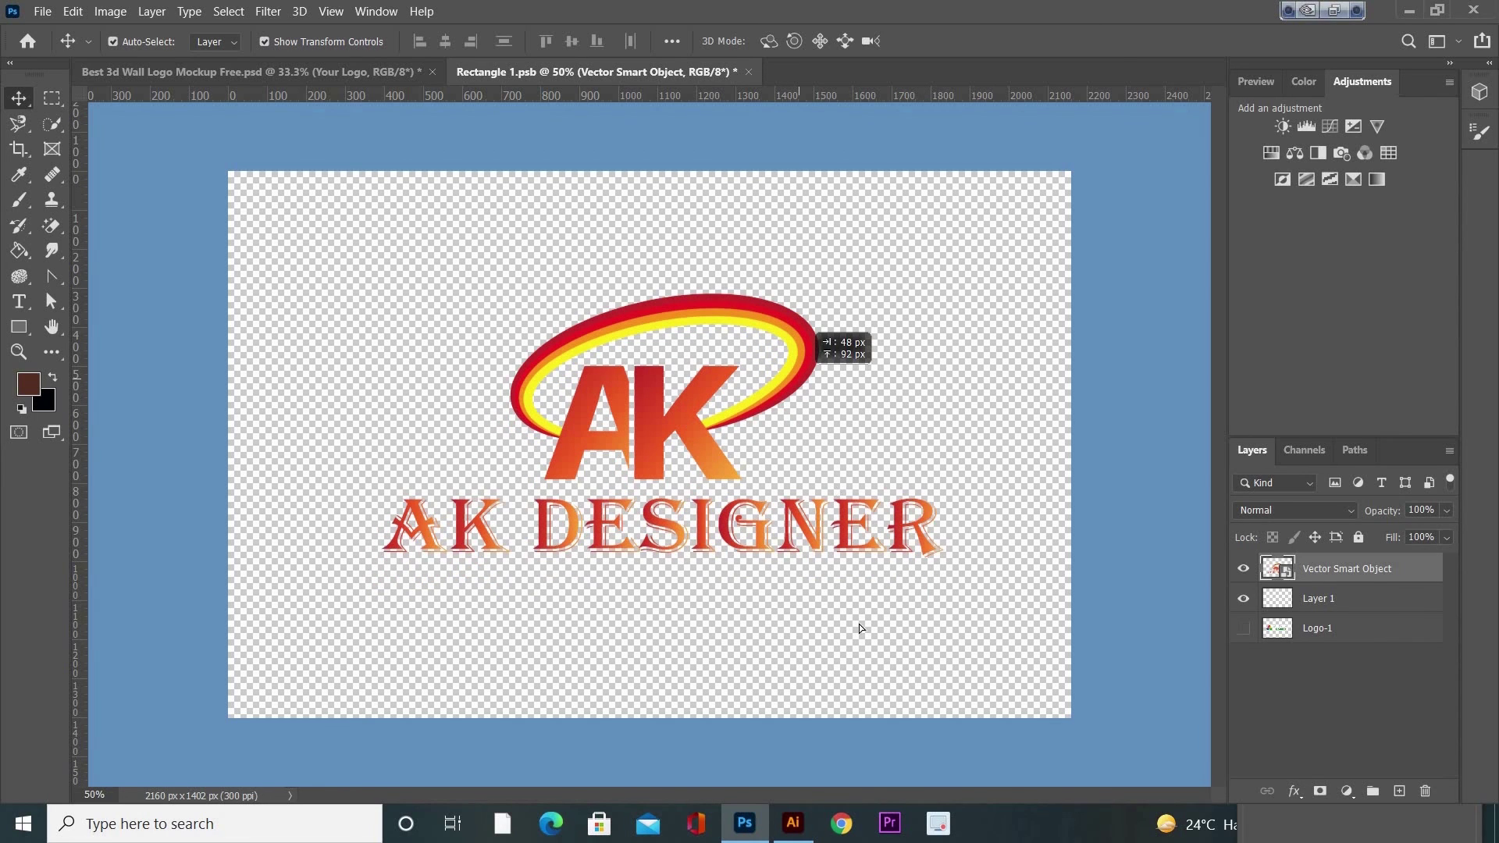
Save and close Rectangle 1.psb to show the 3D AK DESIGNER logo on the wall.
{"action": "left_click", "coordinate": [1136, 528]}
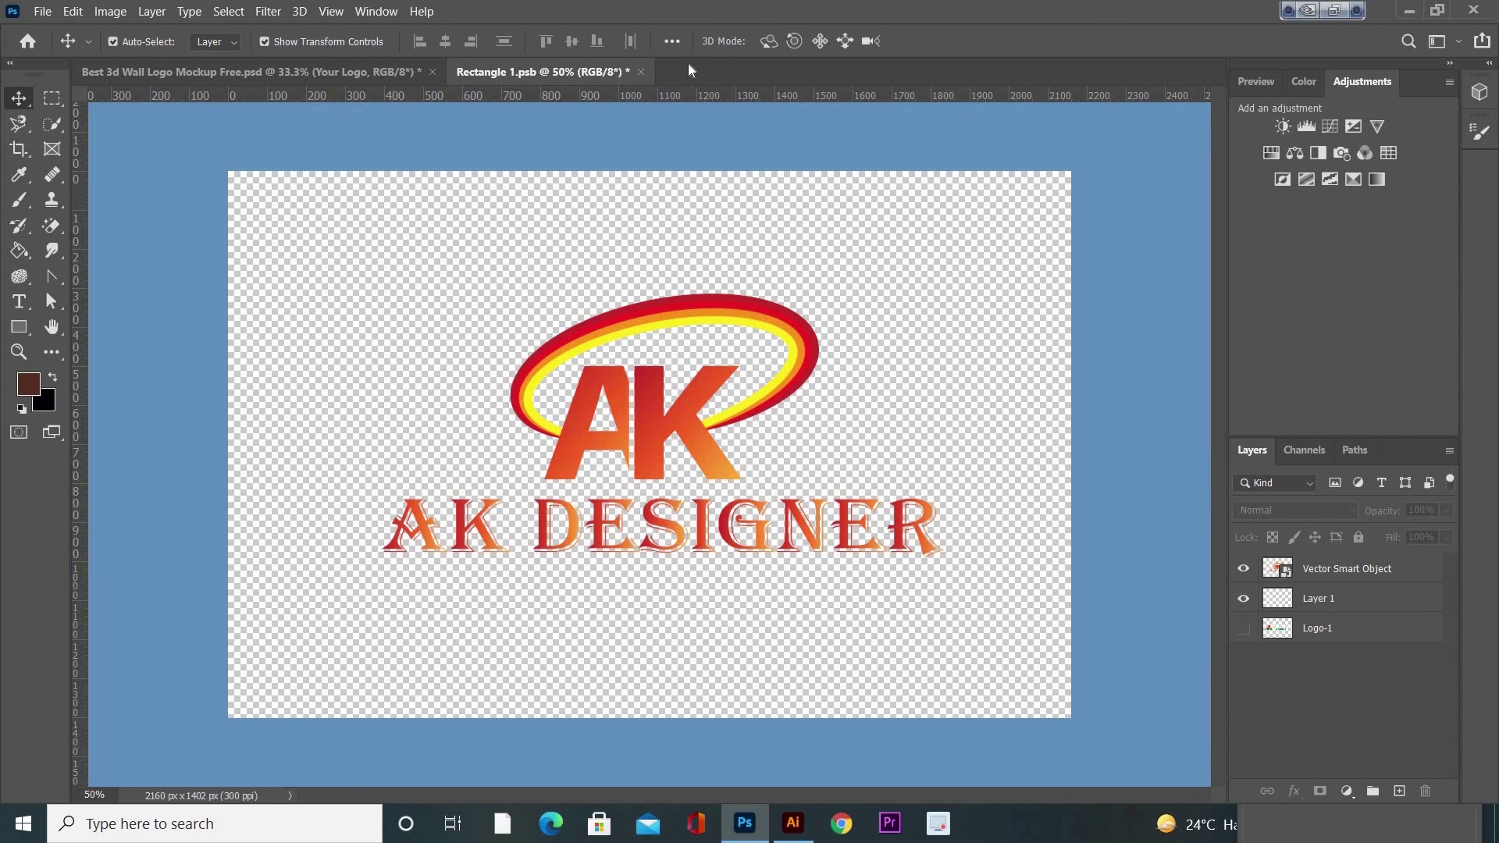
{"action": "left_click", "coordinate": [640, 71]}
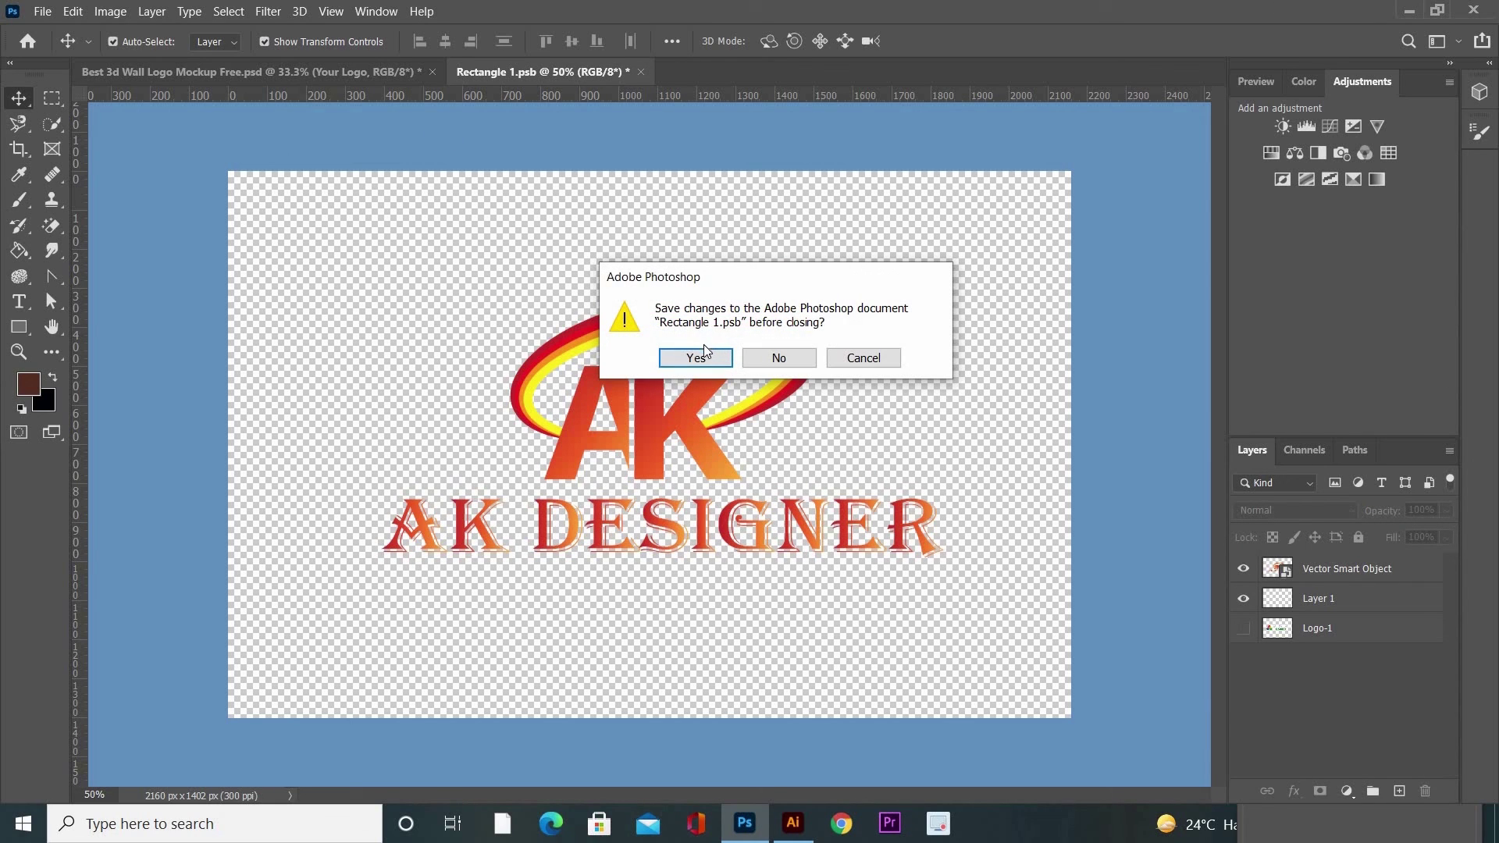
{"action": "left_click", "coordinate": [696, 359]}
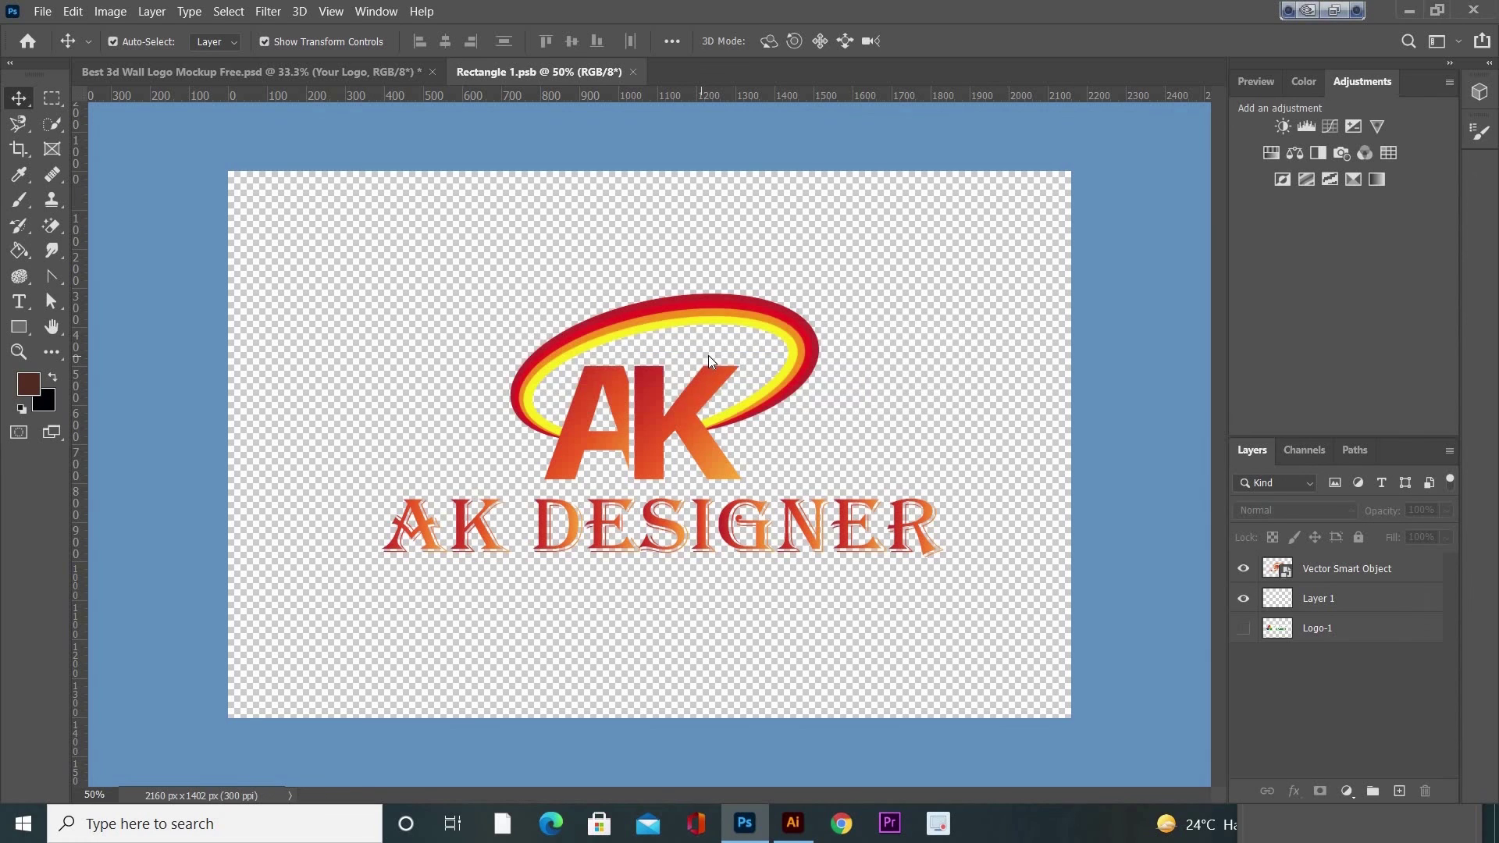
{"action": "key", "text": "ctrl+w"}
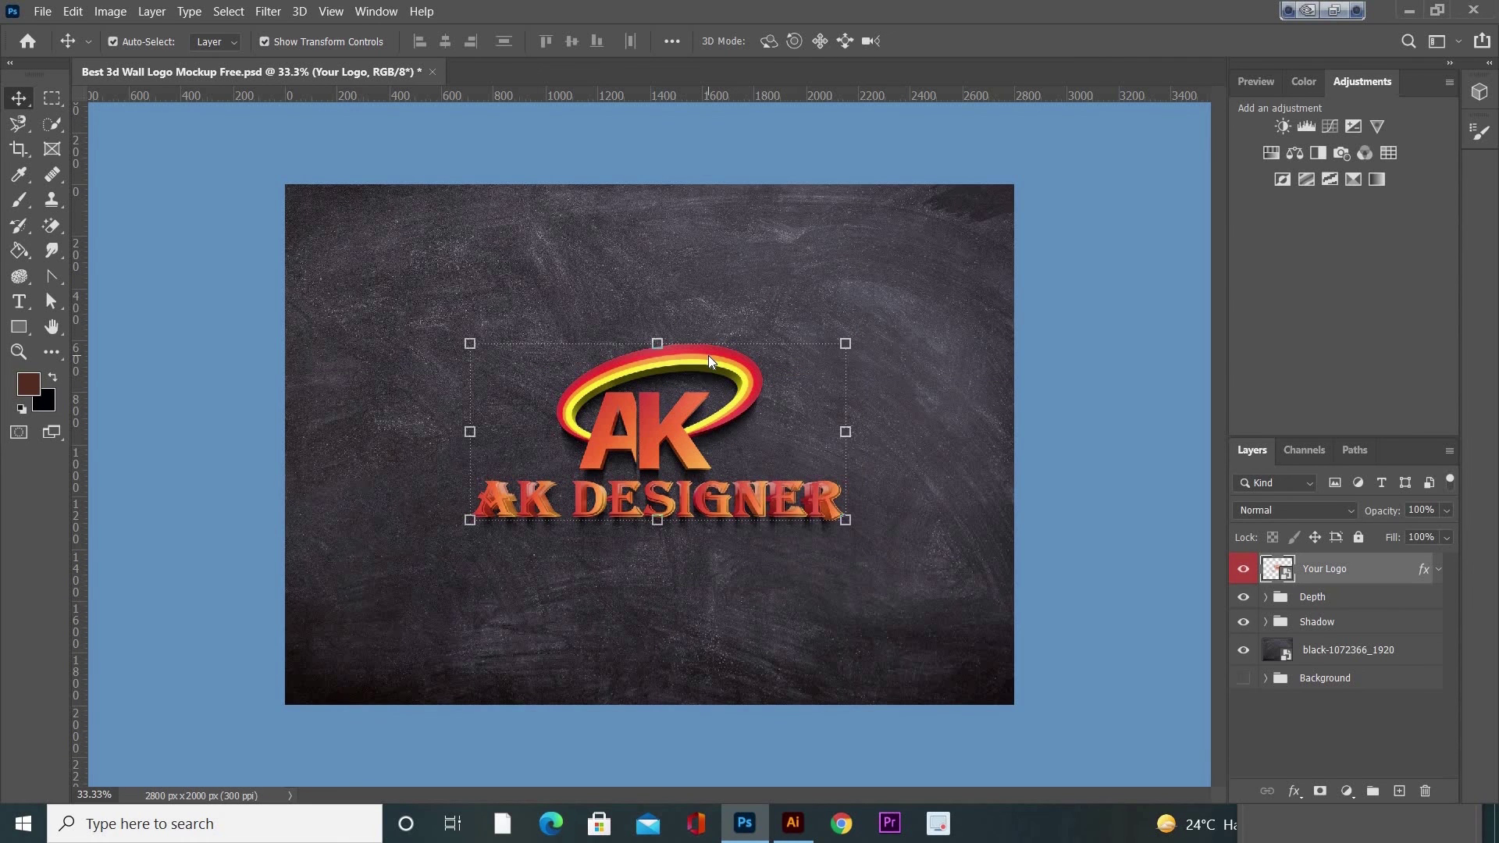
{"action": "left_click", "coordinate": [1046, 461]}
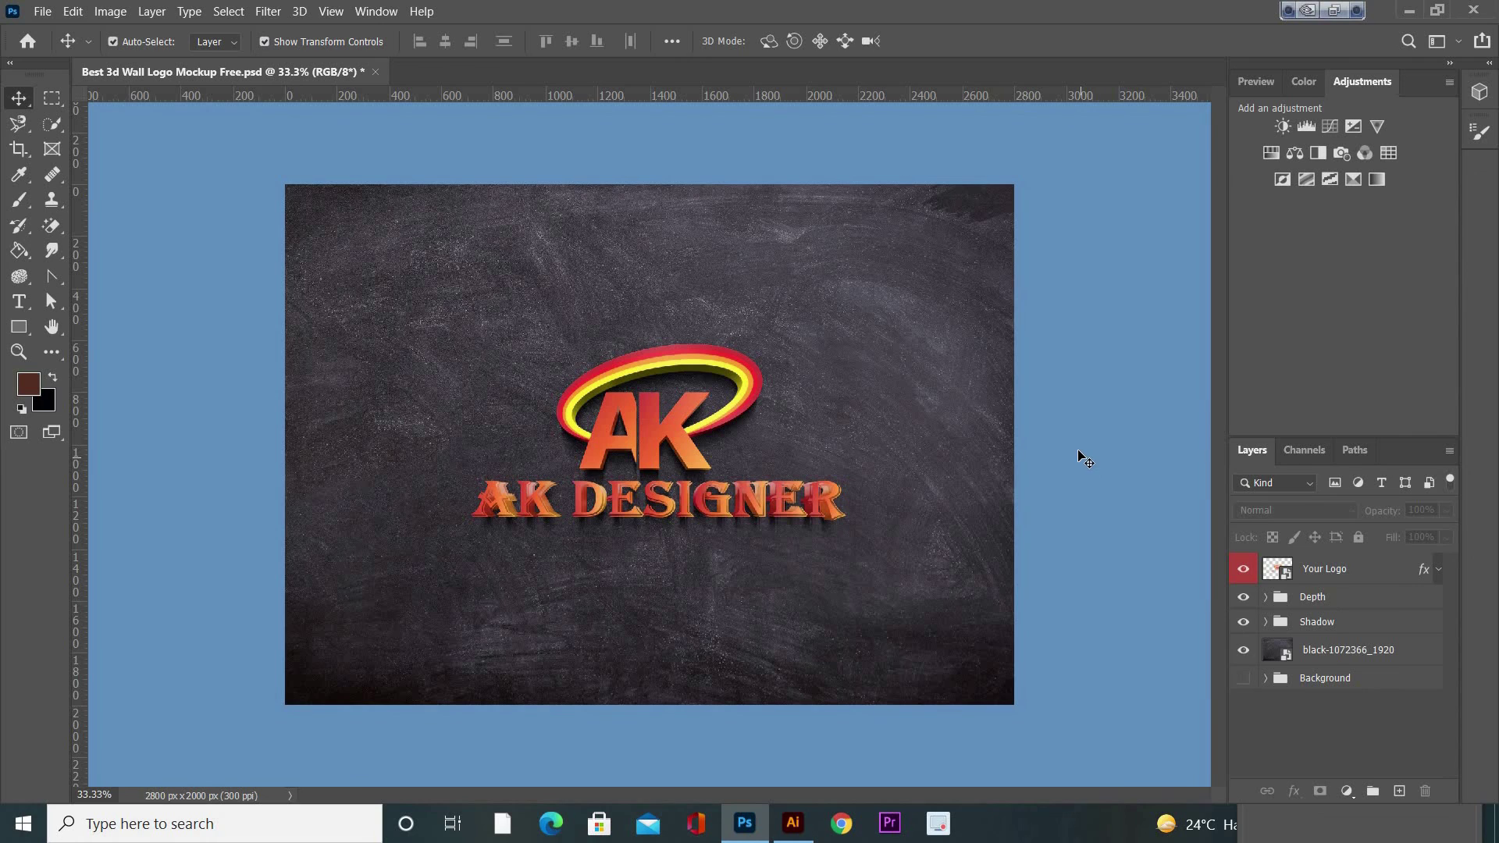